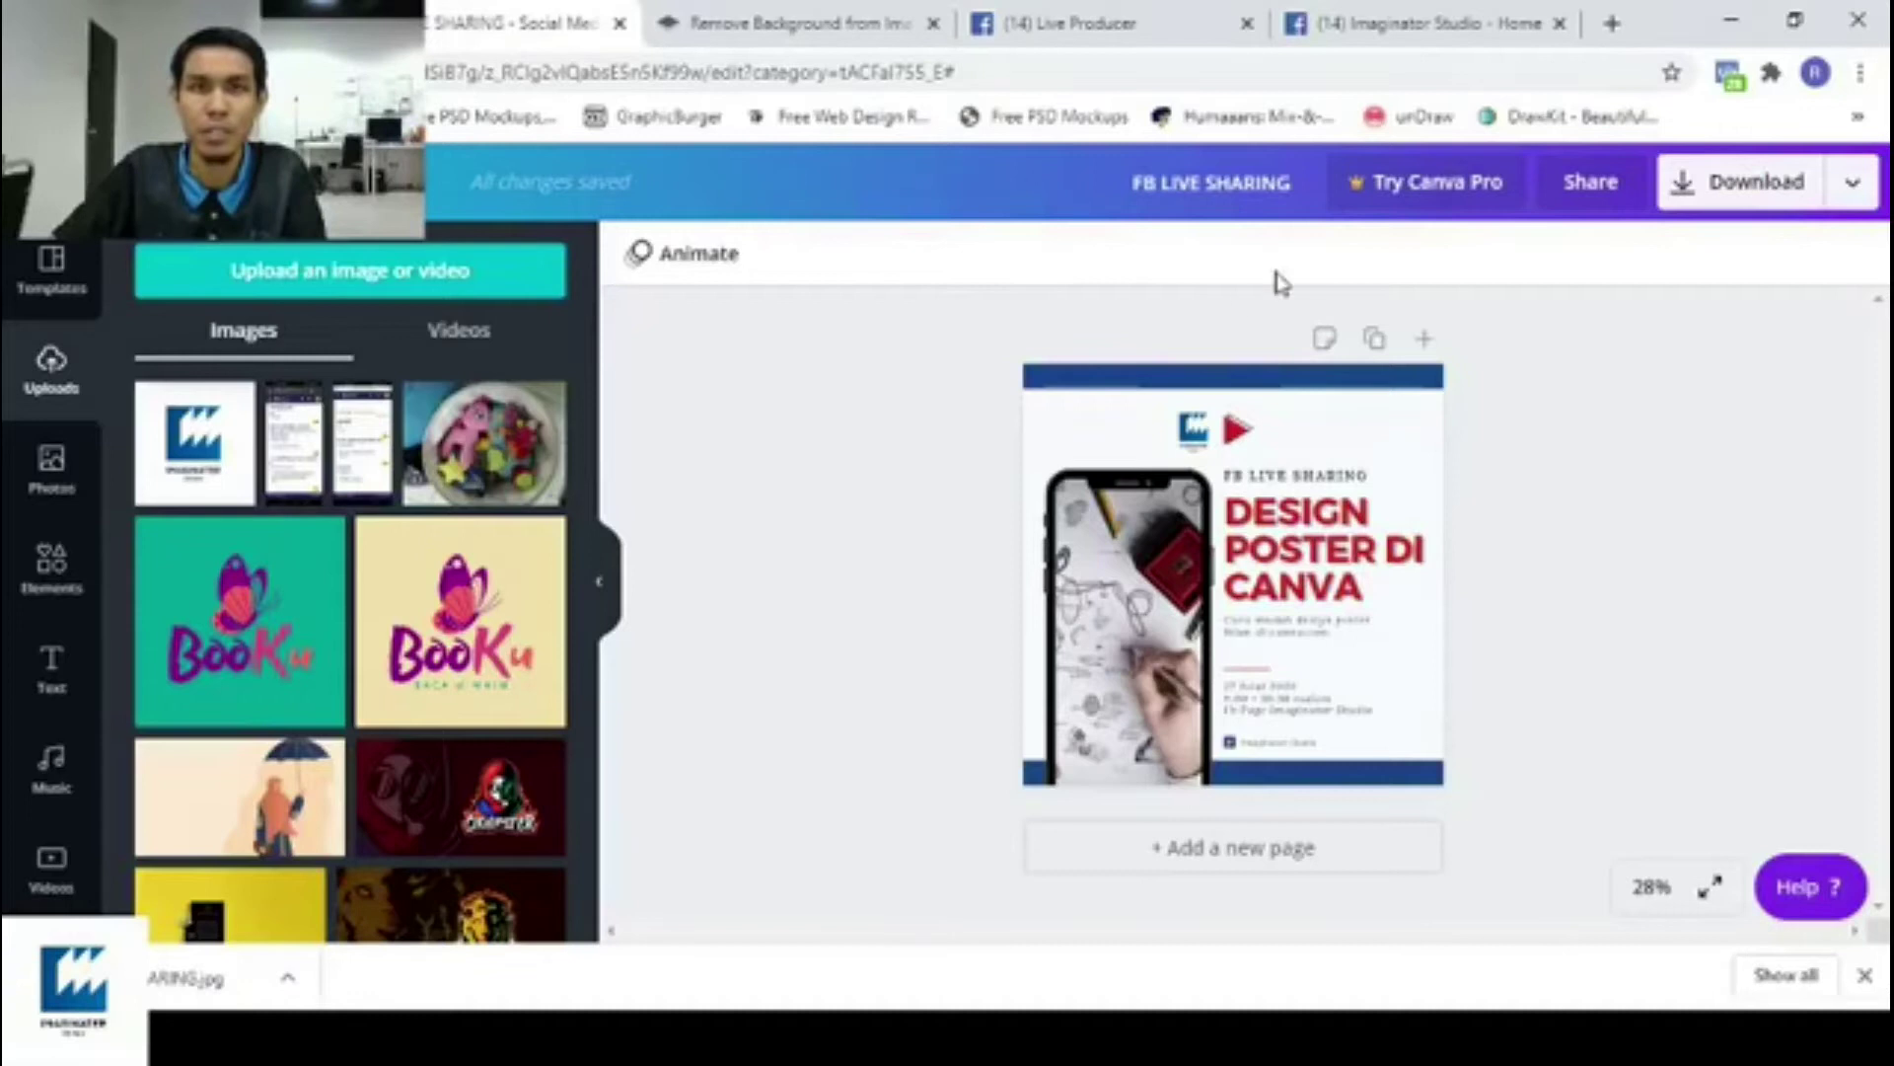
Switch to the remove.bg page and upload the photo of the man holding a coffee cup.
click(767, 25)
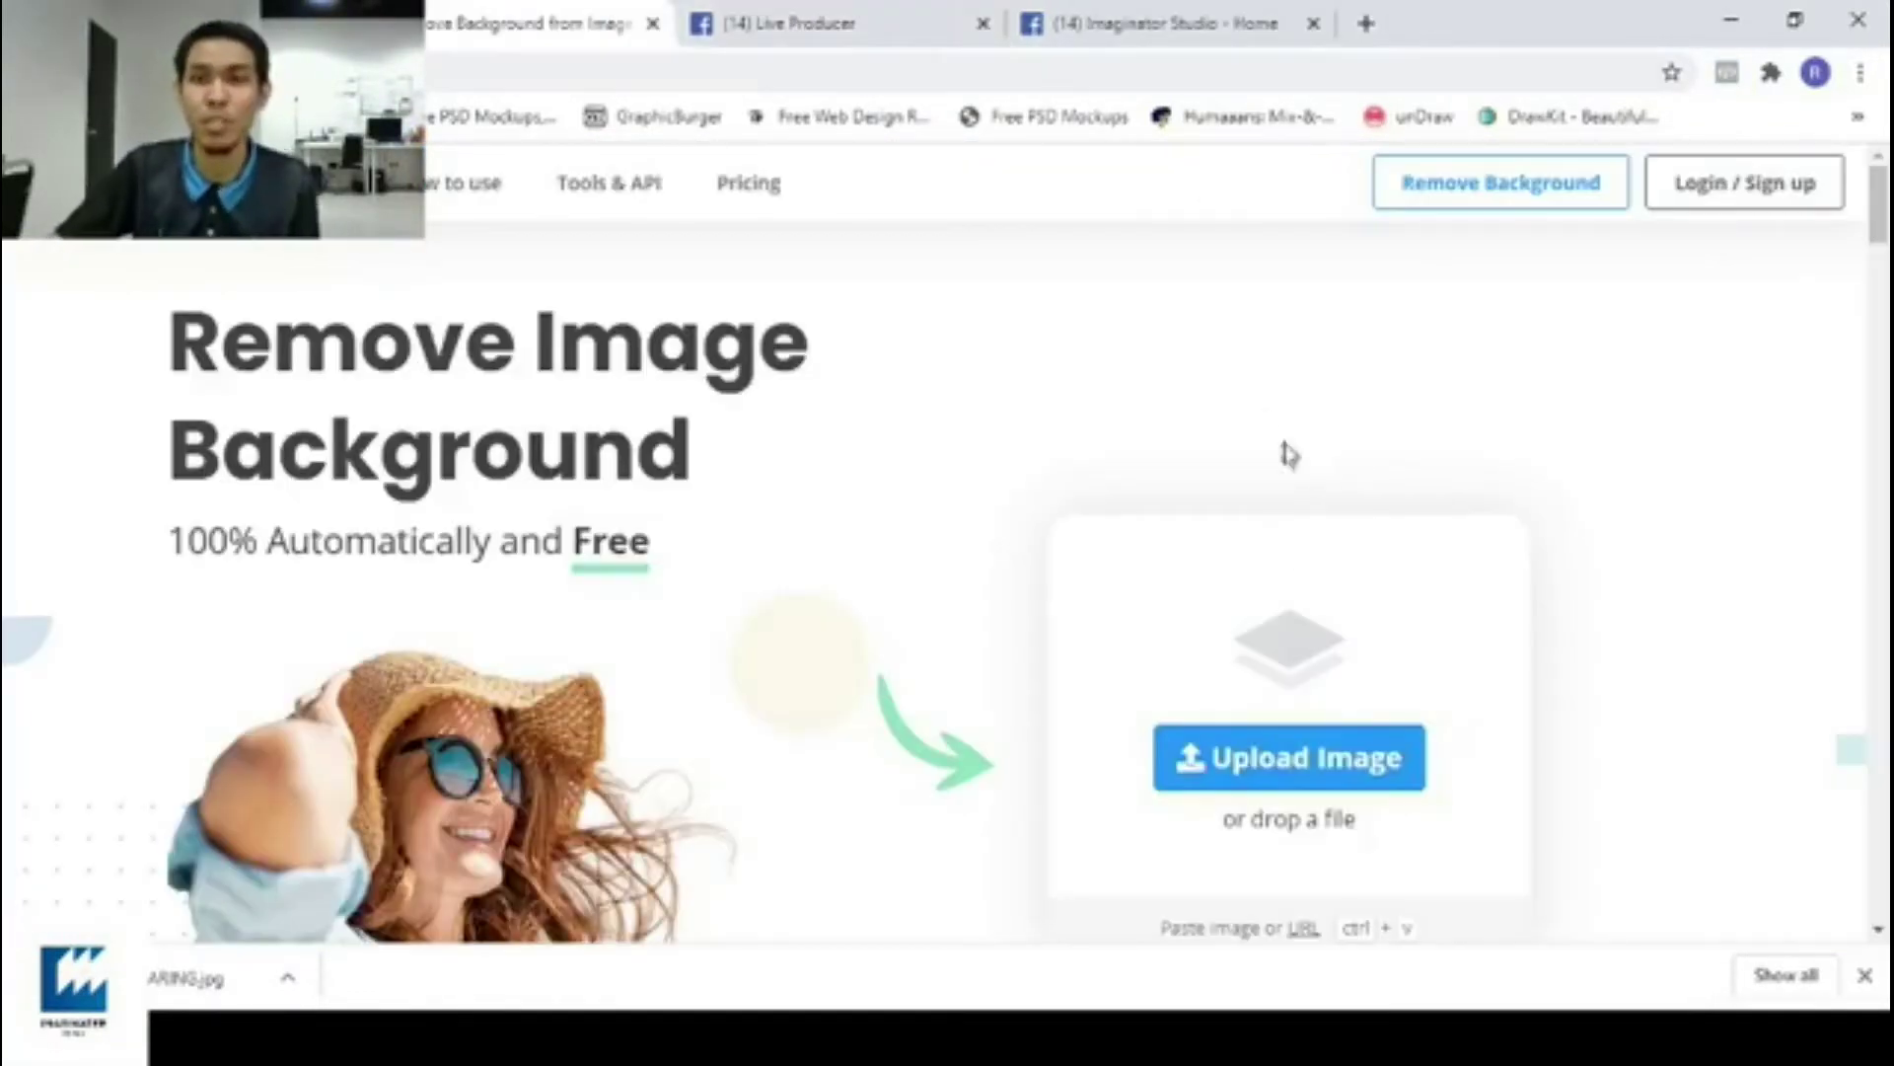
scroll(1345, 468, down, 2)
scroll(1058, 382, up, 2)
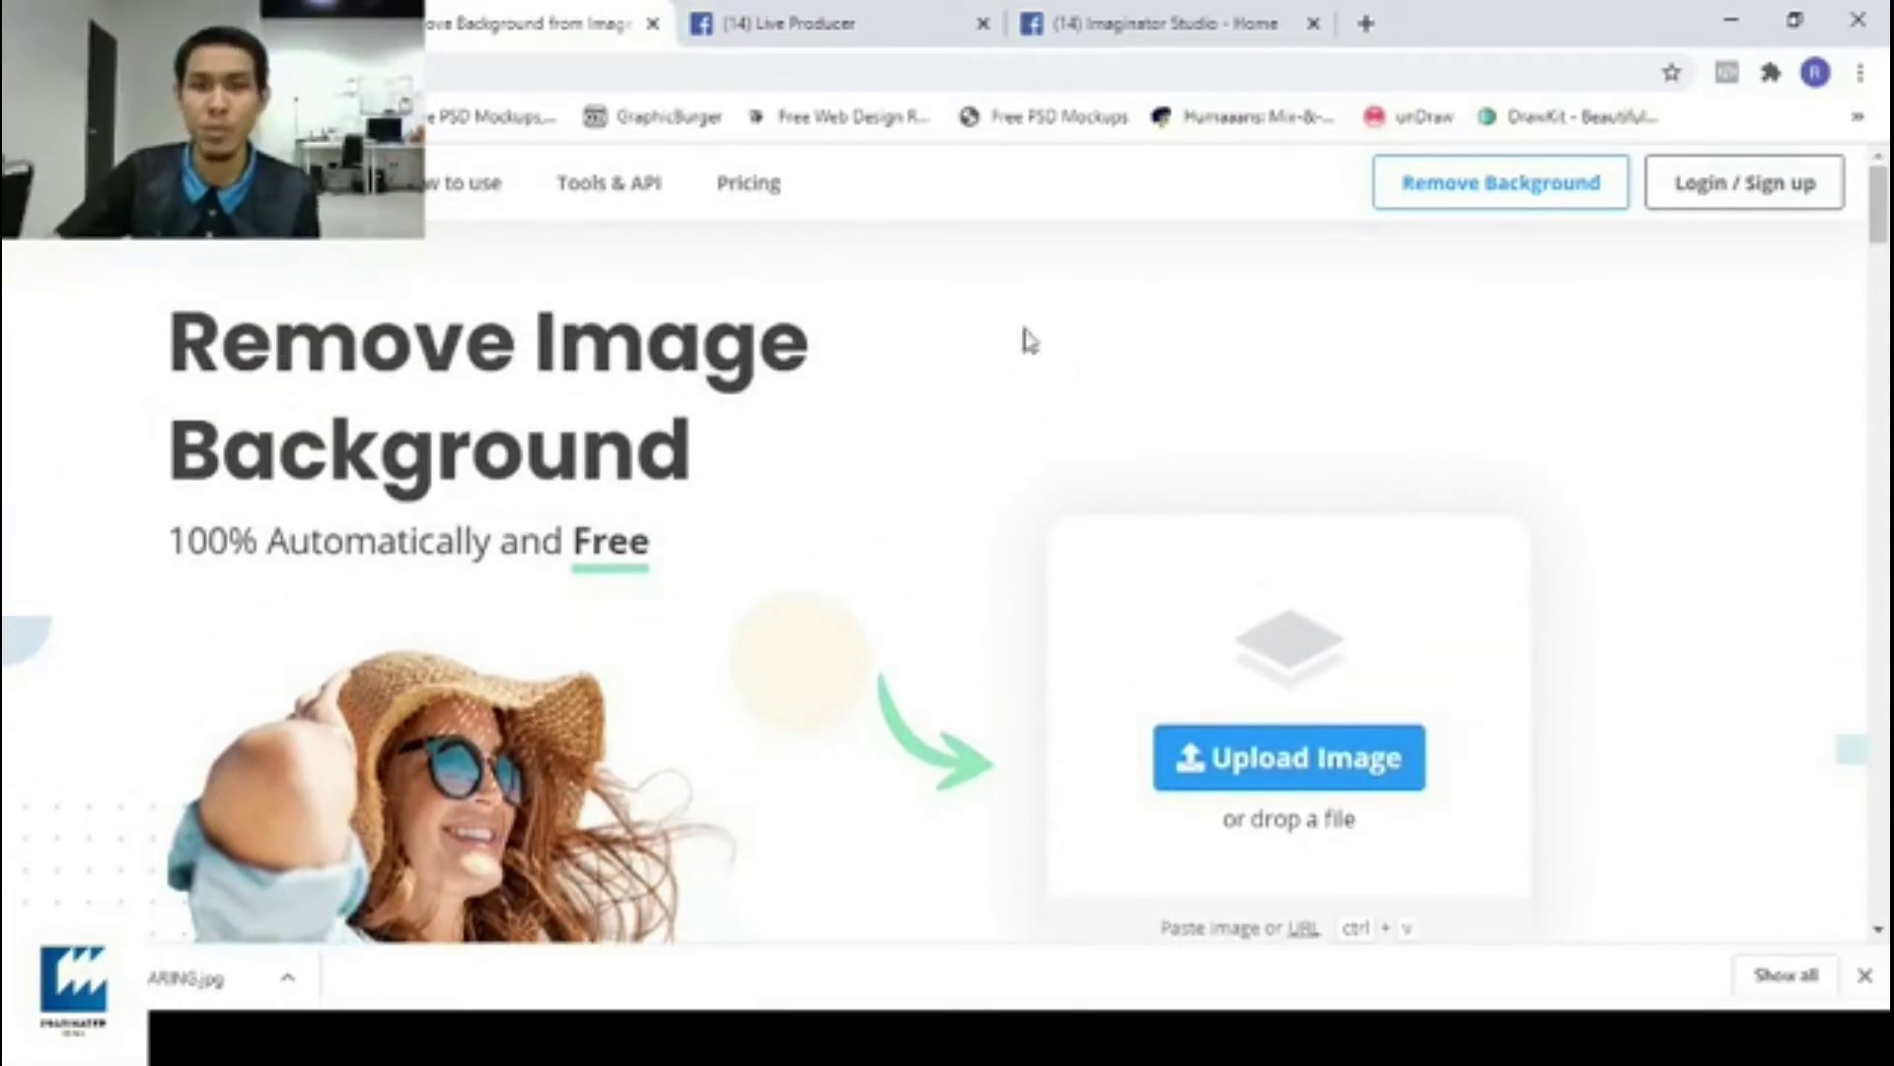
scroll(914, 550, down, 3)
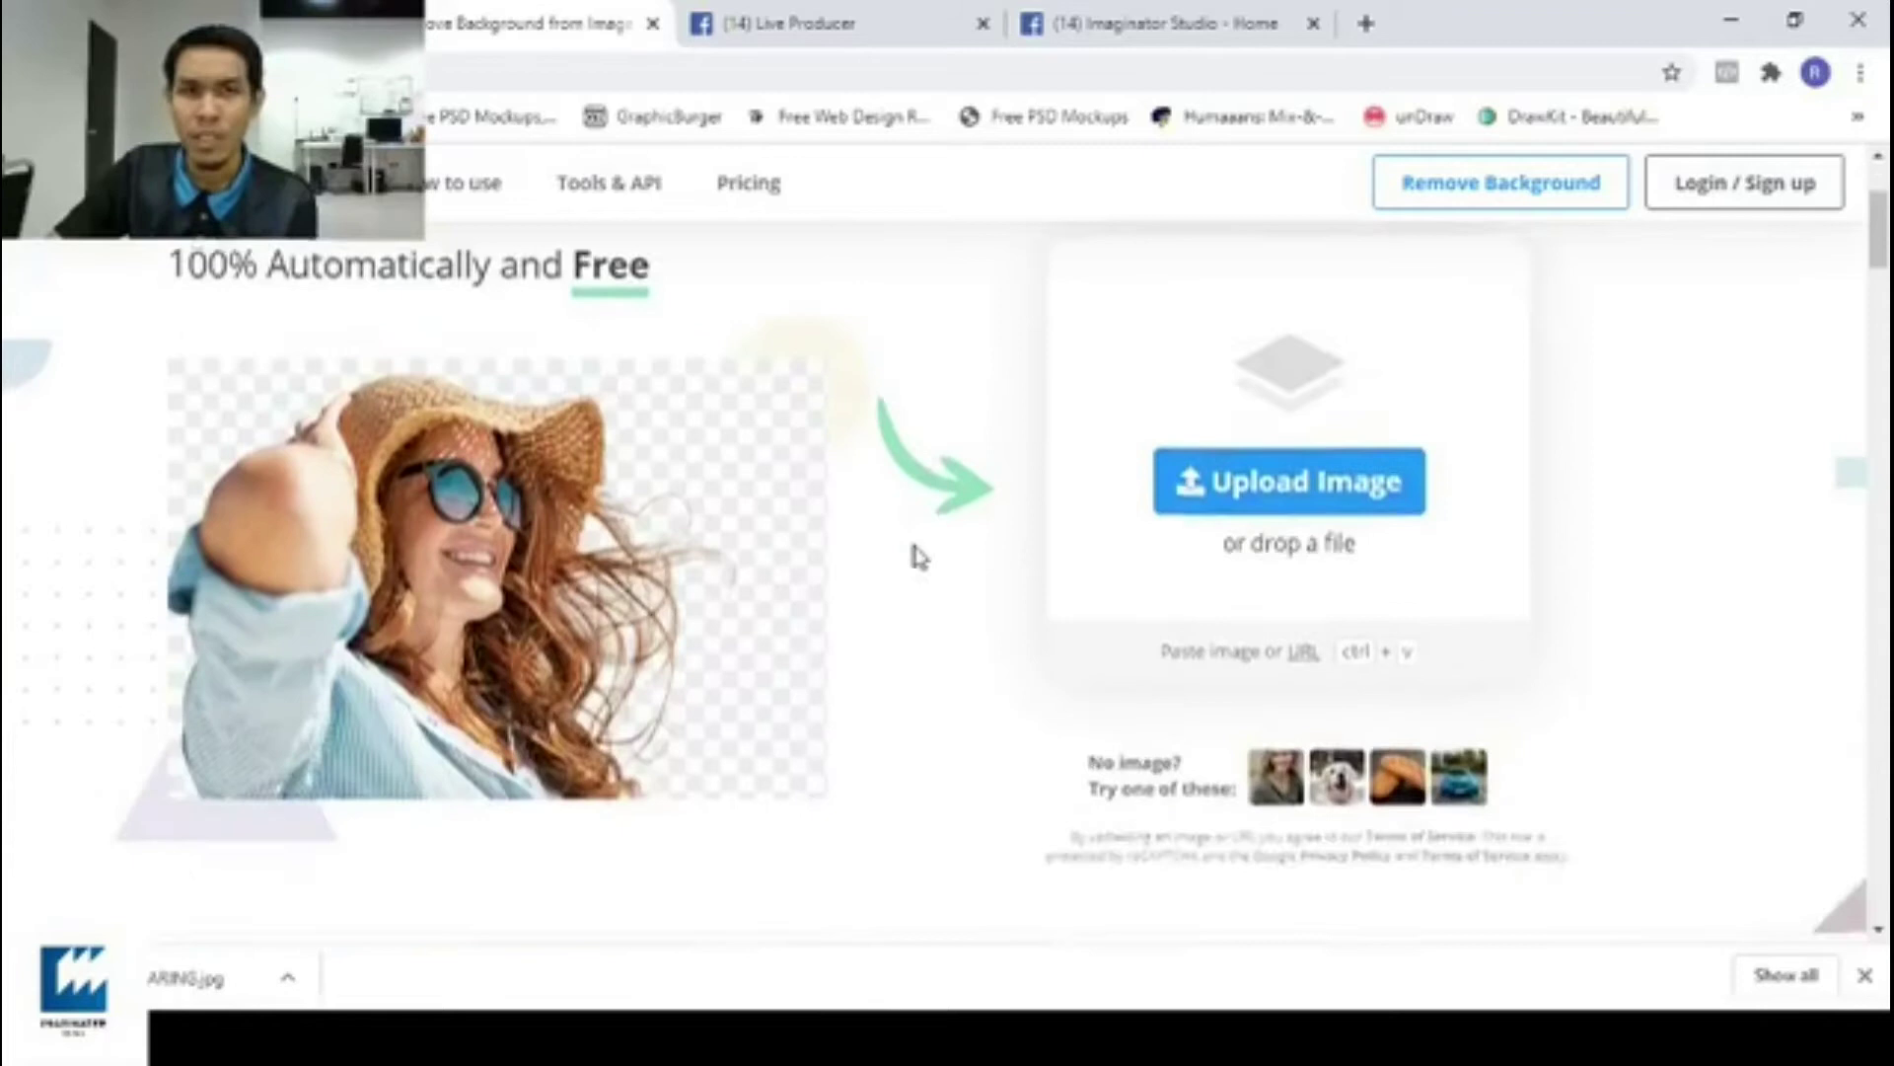
scroll(905, 550, up, 3)
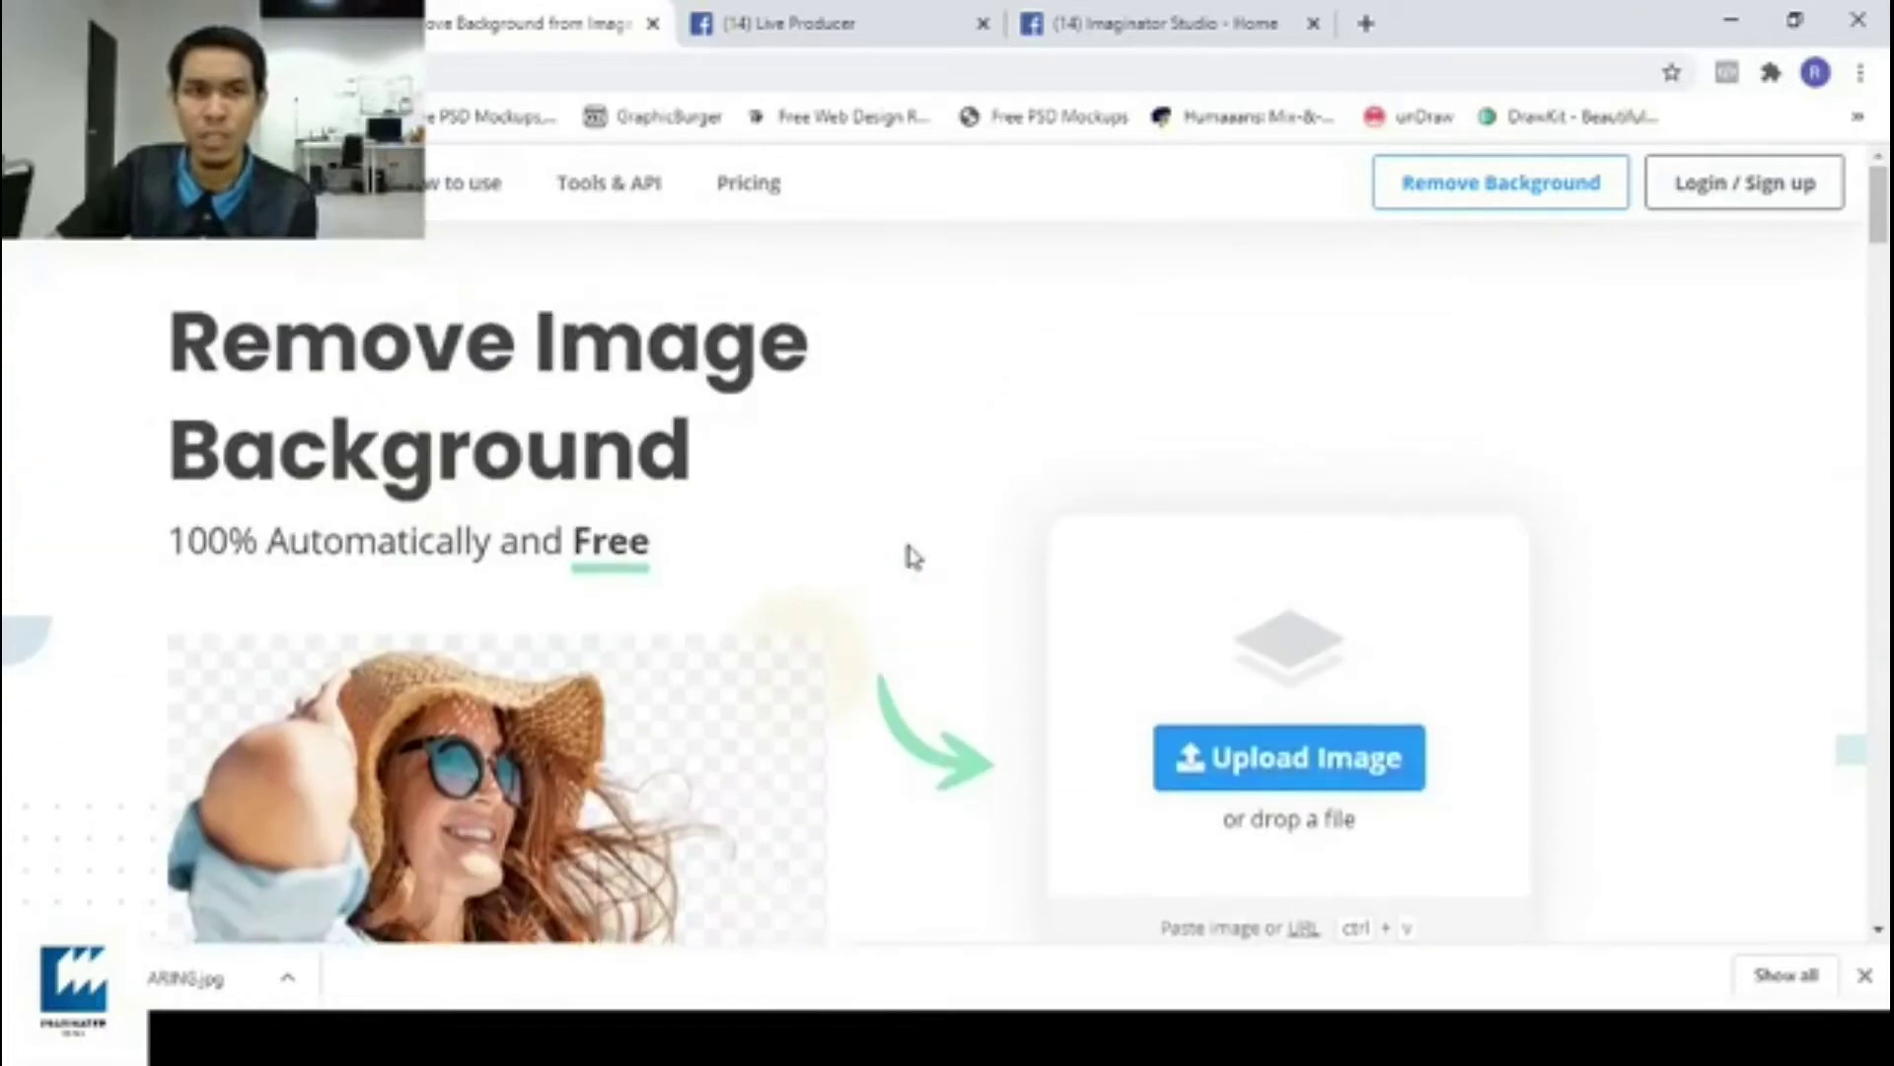
click(1352, 775)
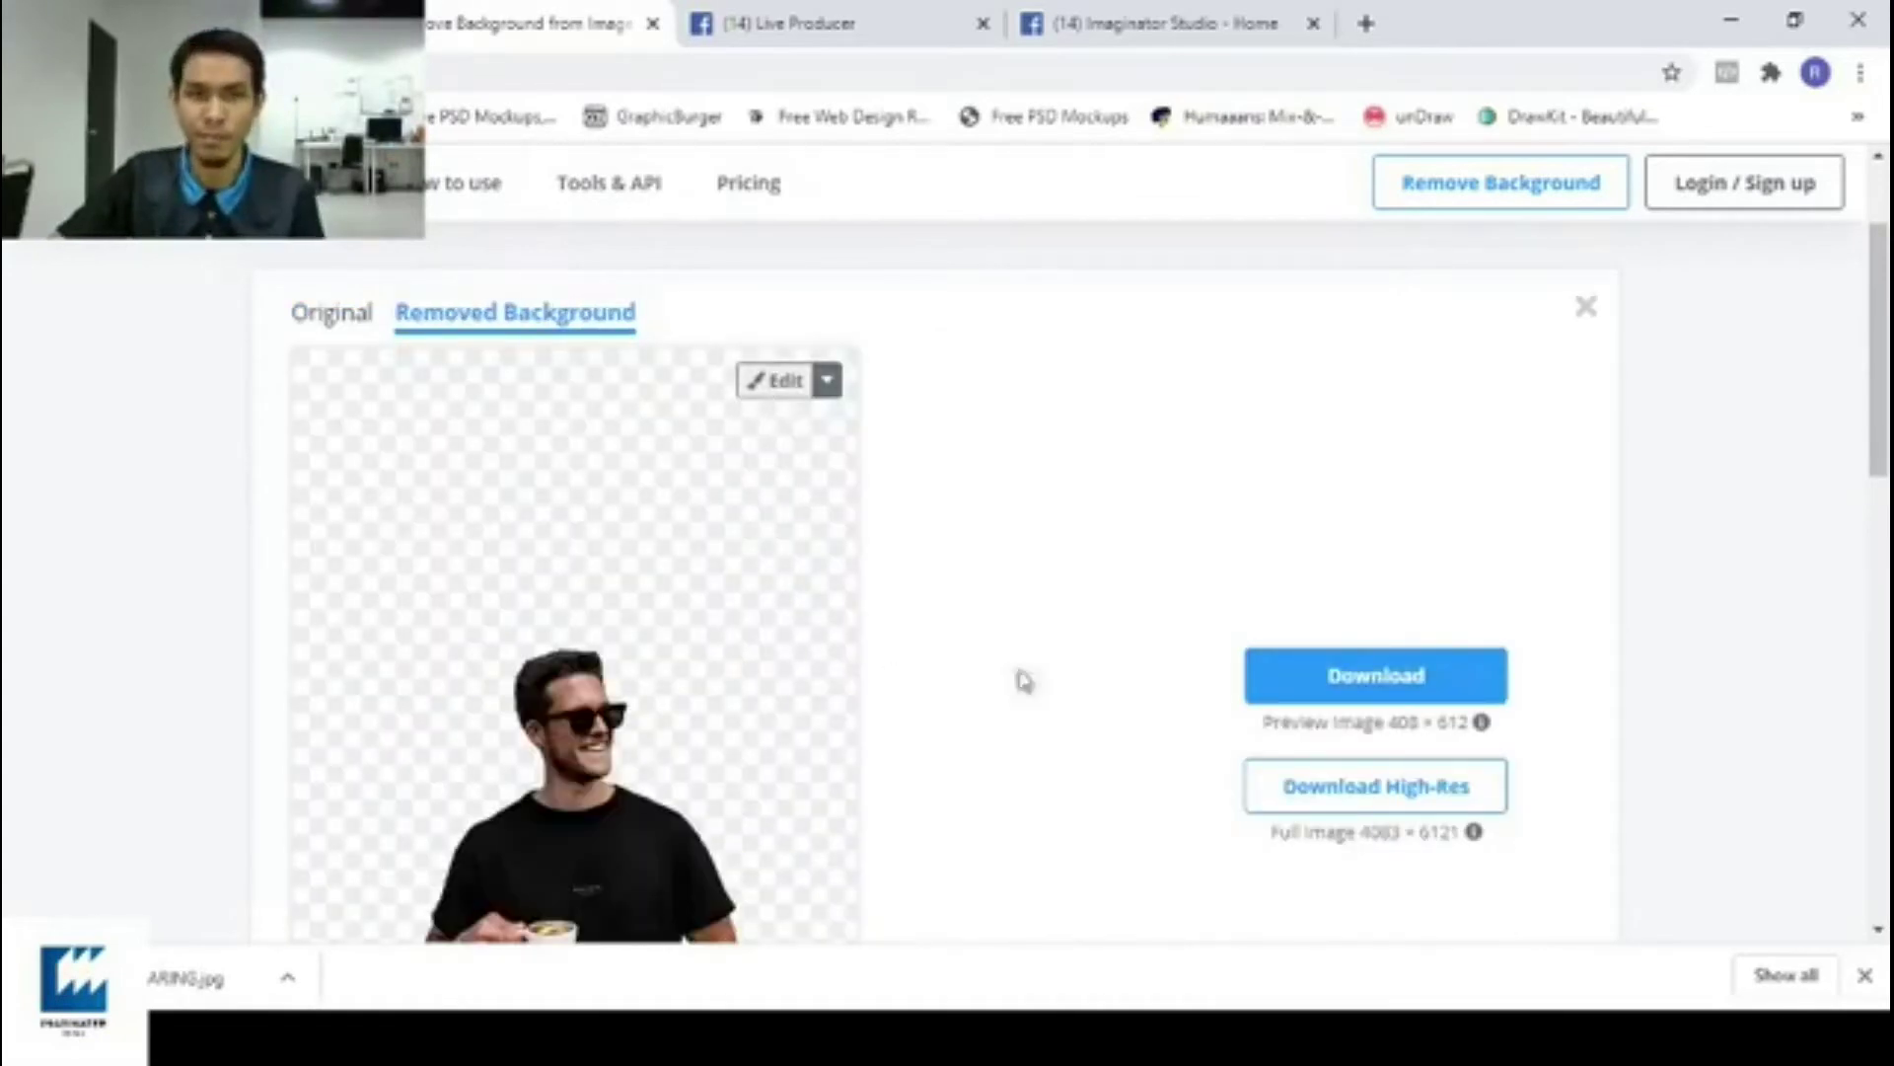
Examine the background-removed cutout of the man and compare it with the original photo.
scroll(1091, 631, down, 1)
scroll(1093, 631, down, 1)
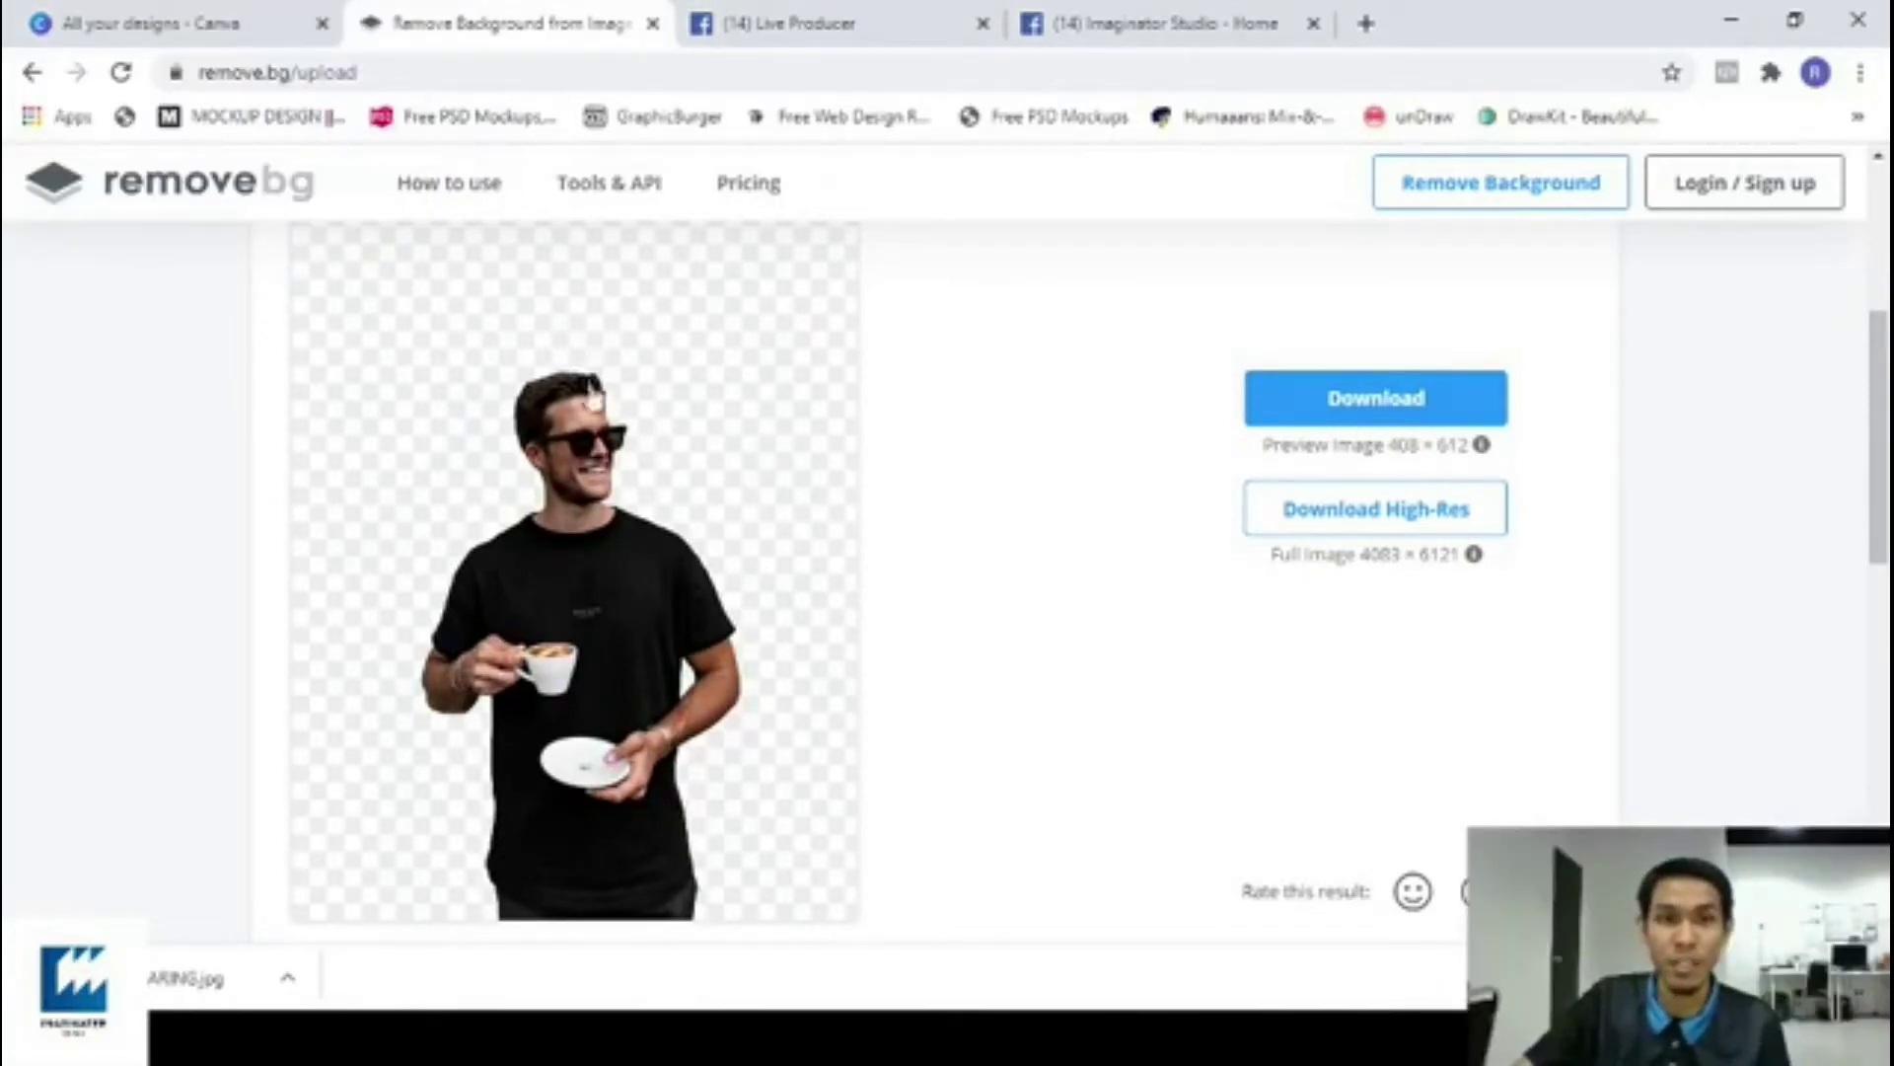
scroll(590, 414, up, 1)
scroll(590, 415, down, 2)
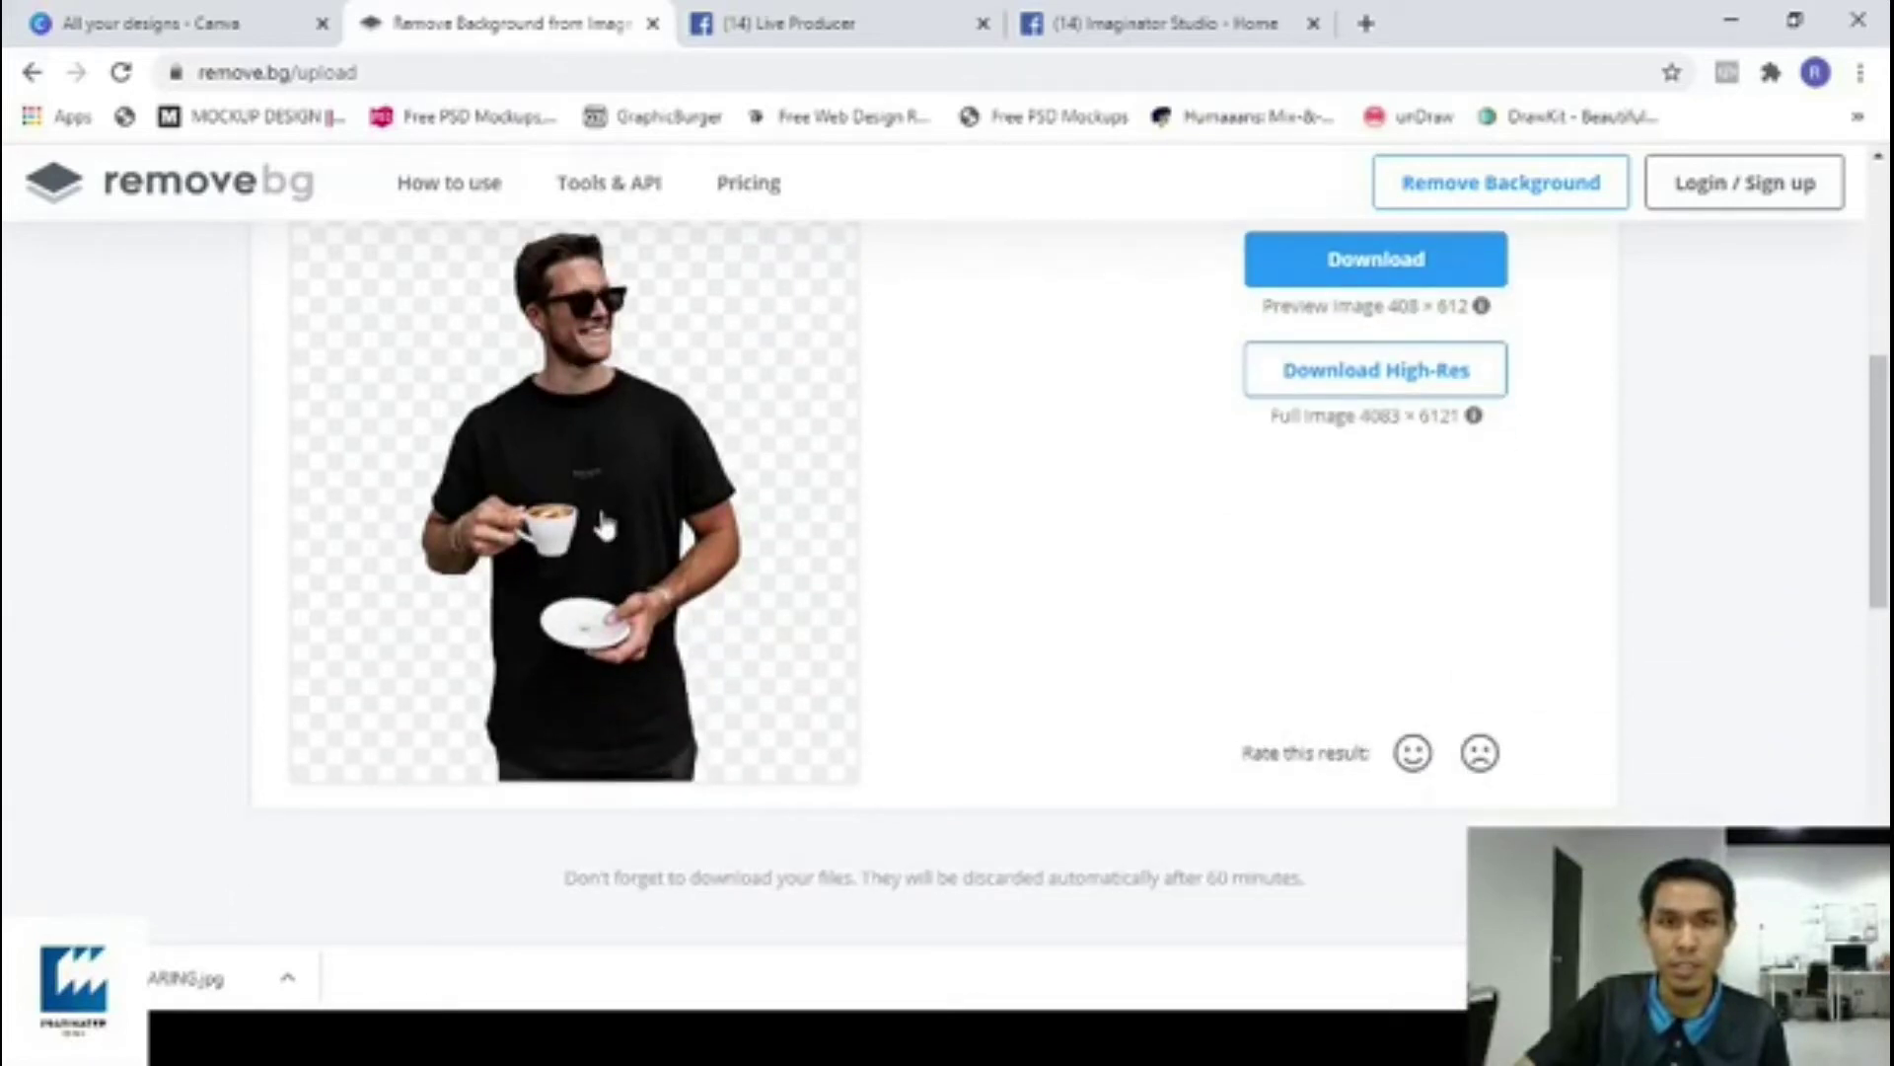
scroll(654, 454, up, 1)
scroll(654, 454, up, 2)
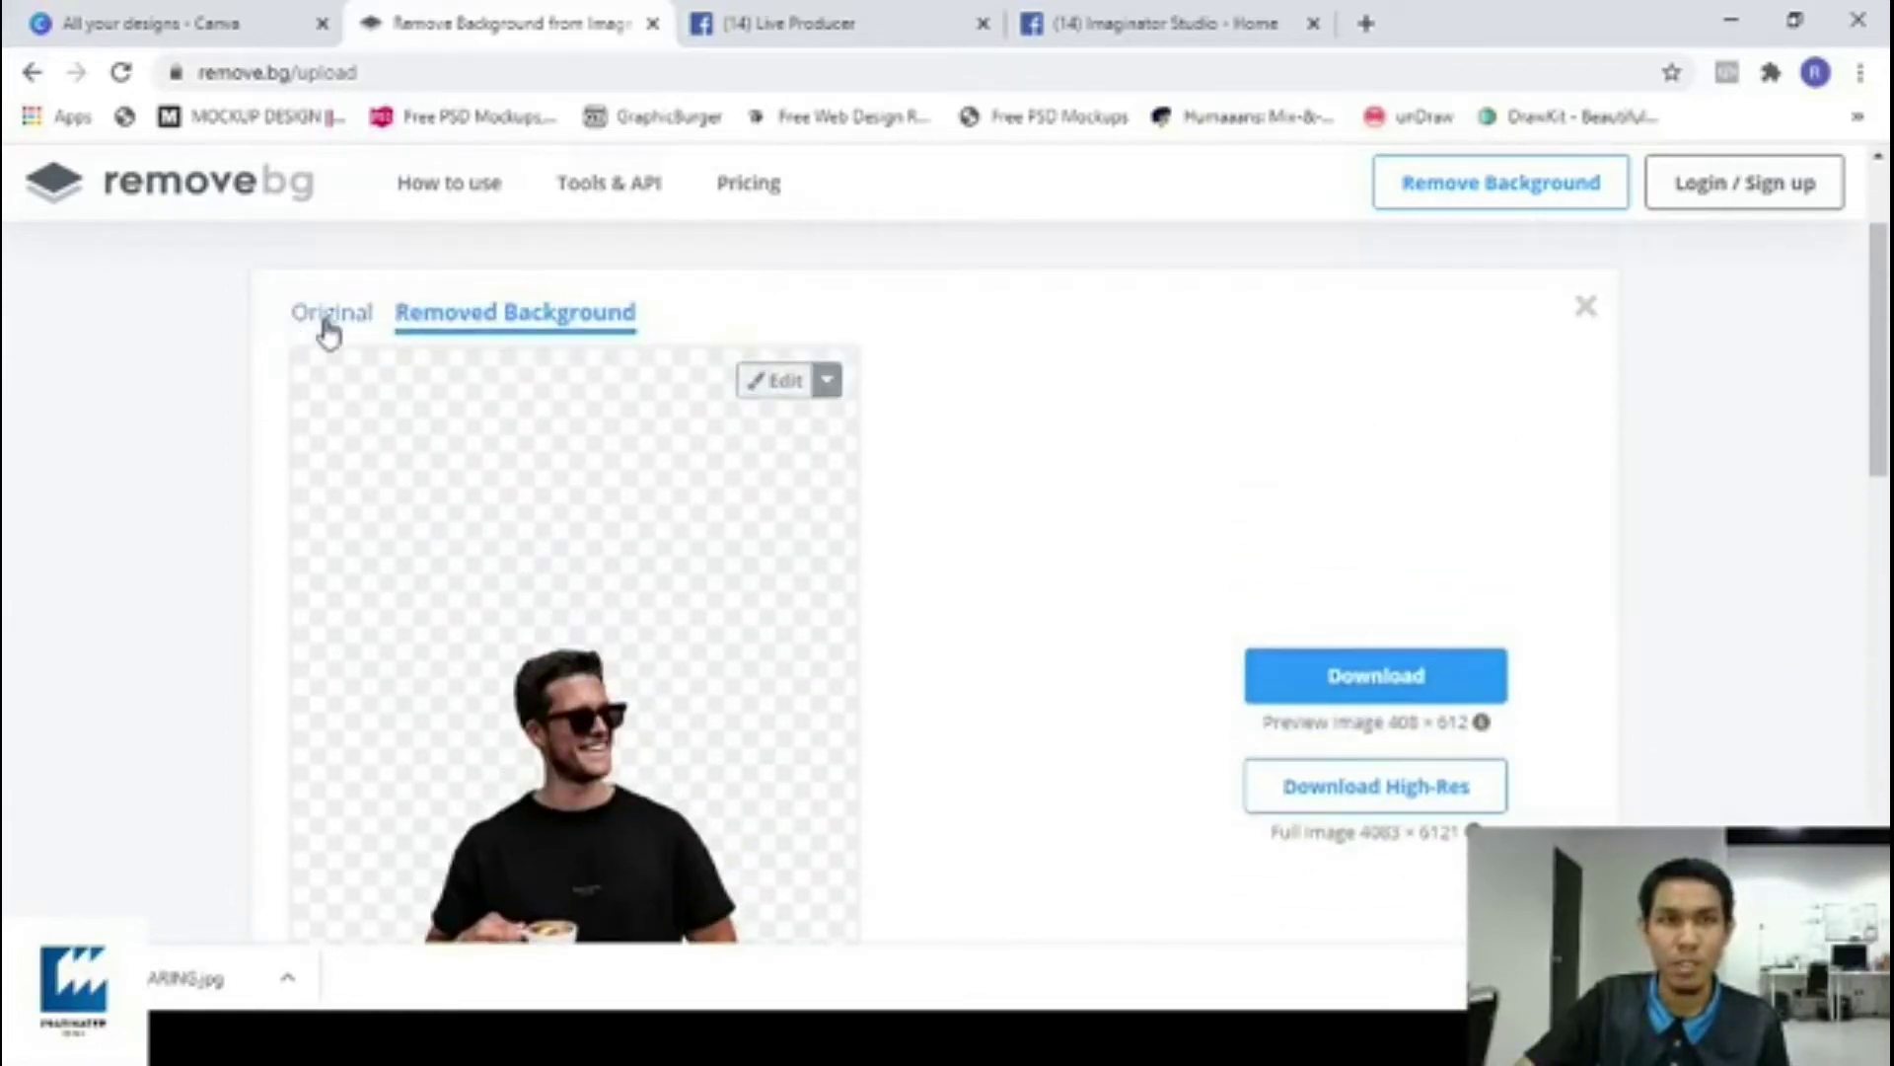
click(329, 333)
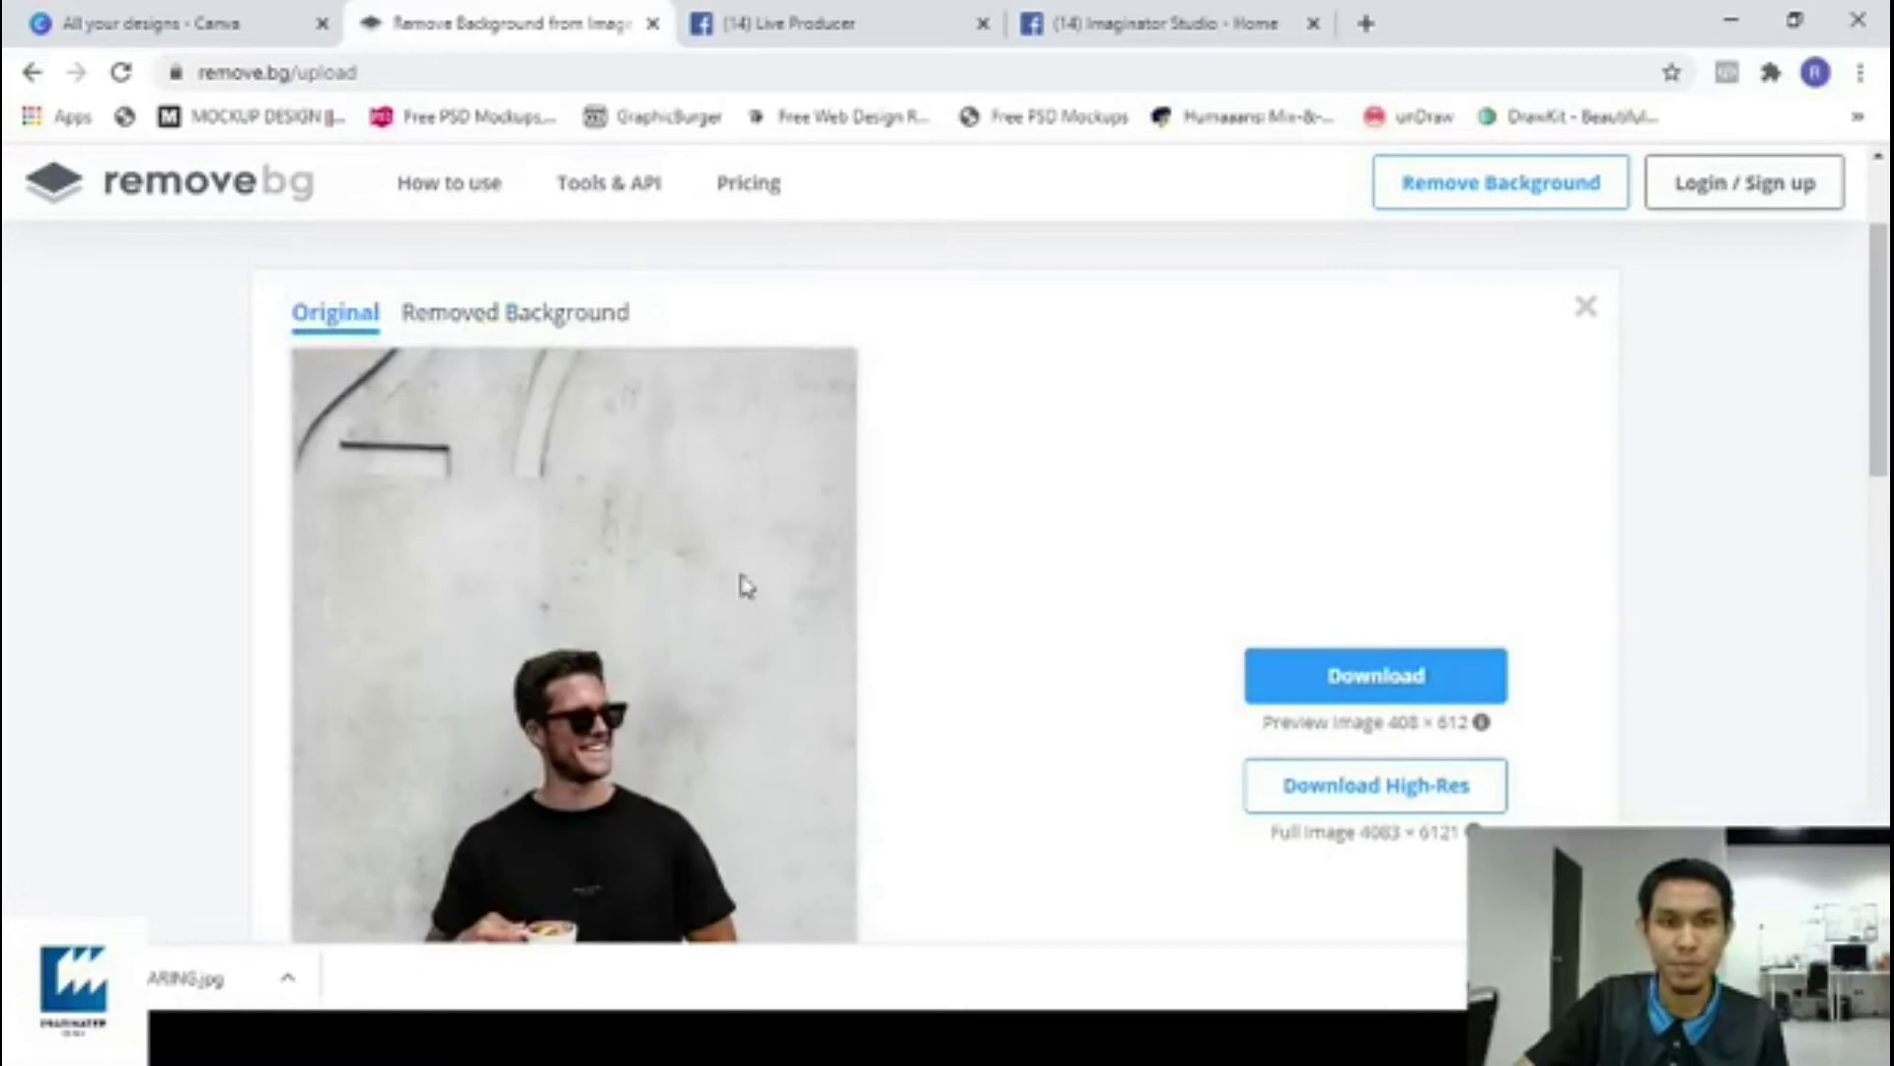
scroll(744, 583, down, 2)
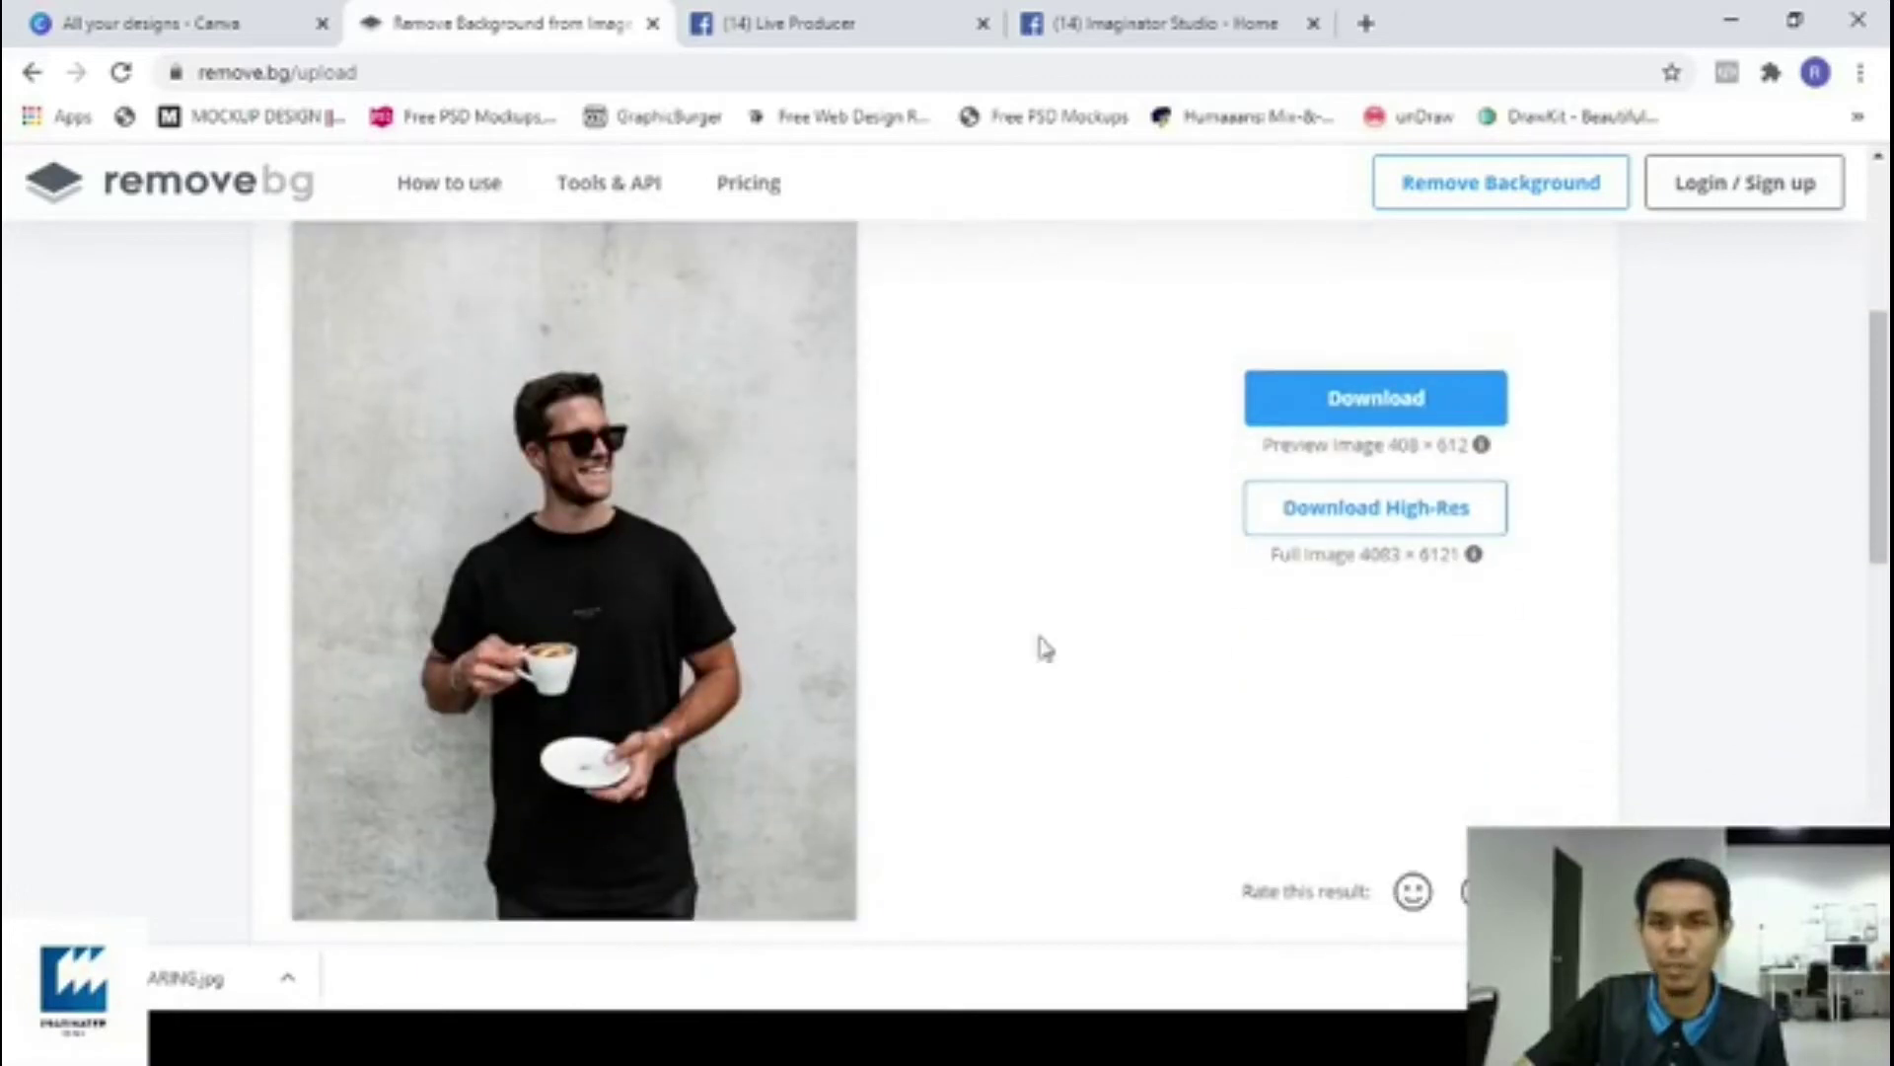
scroll(695, 631, up, 3)
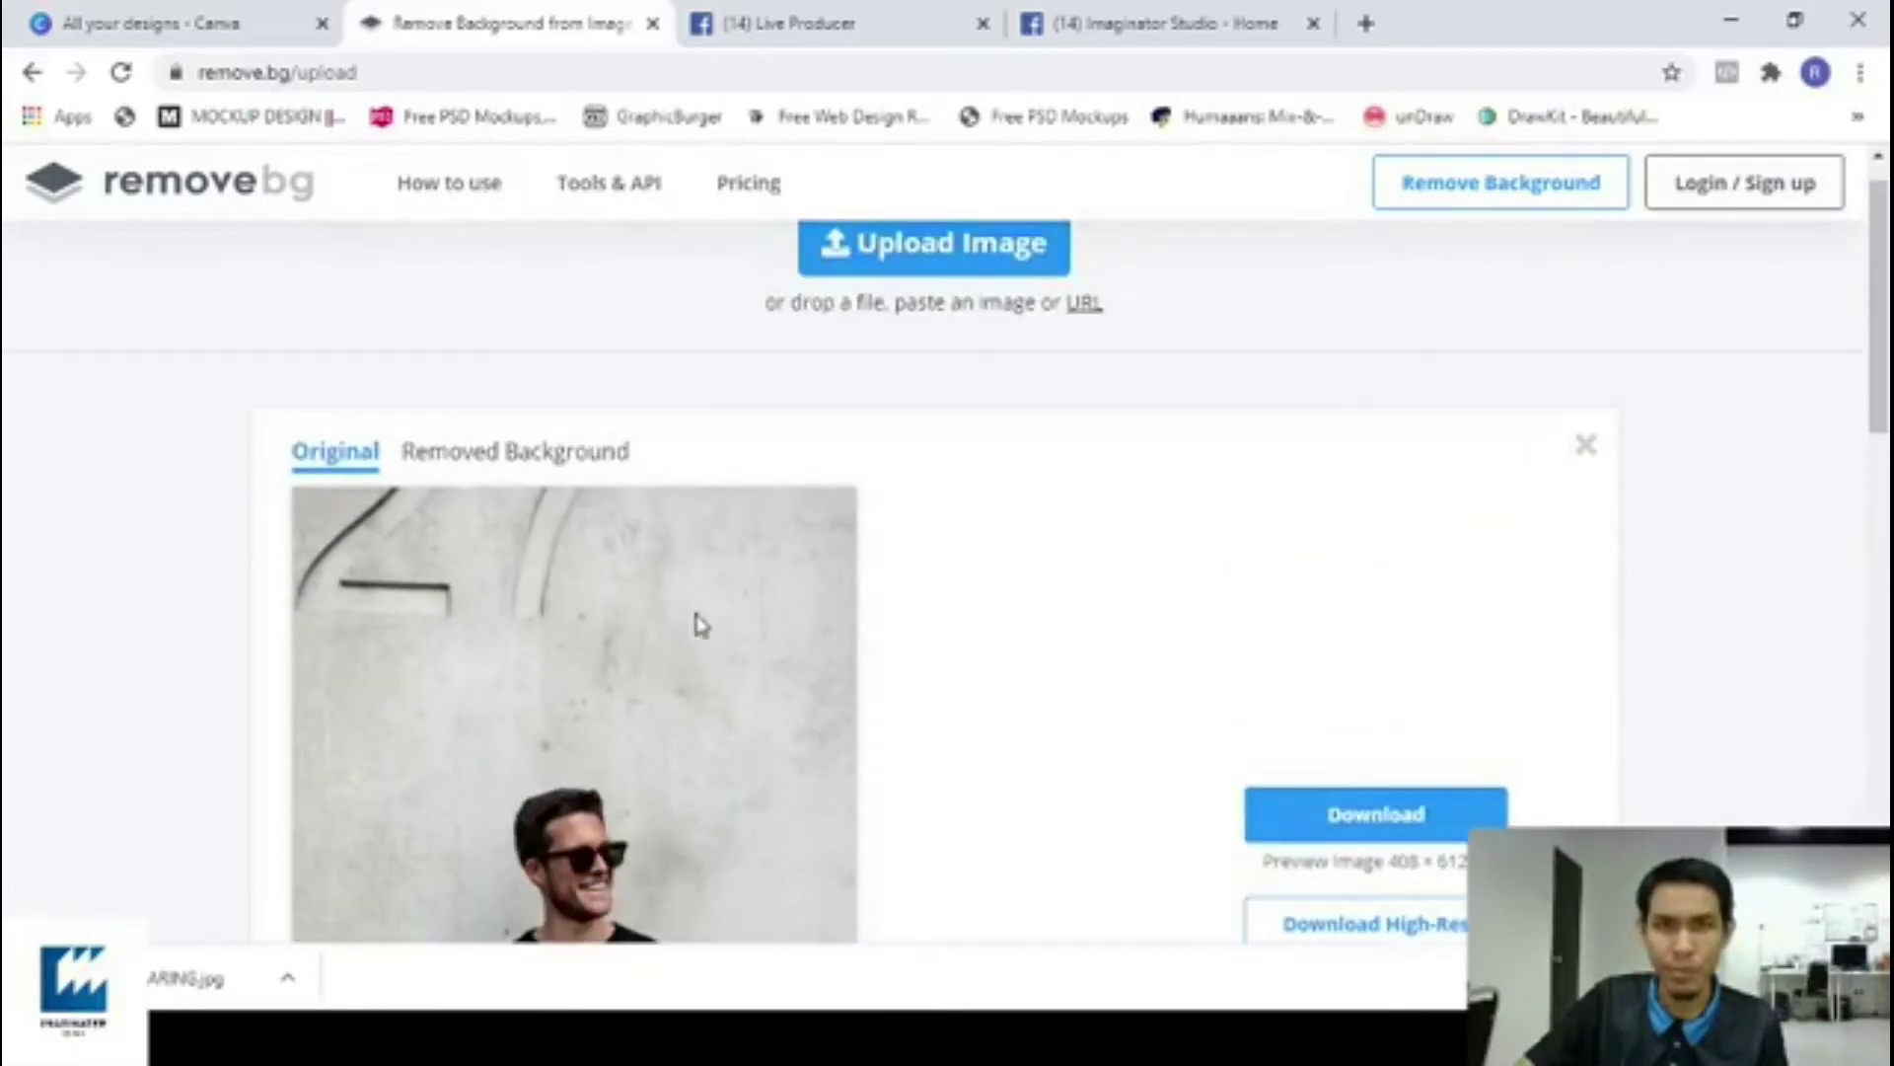
click(533, 468)
scroll(854, 601, down, 3)
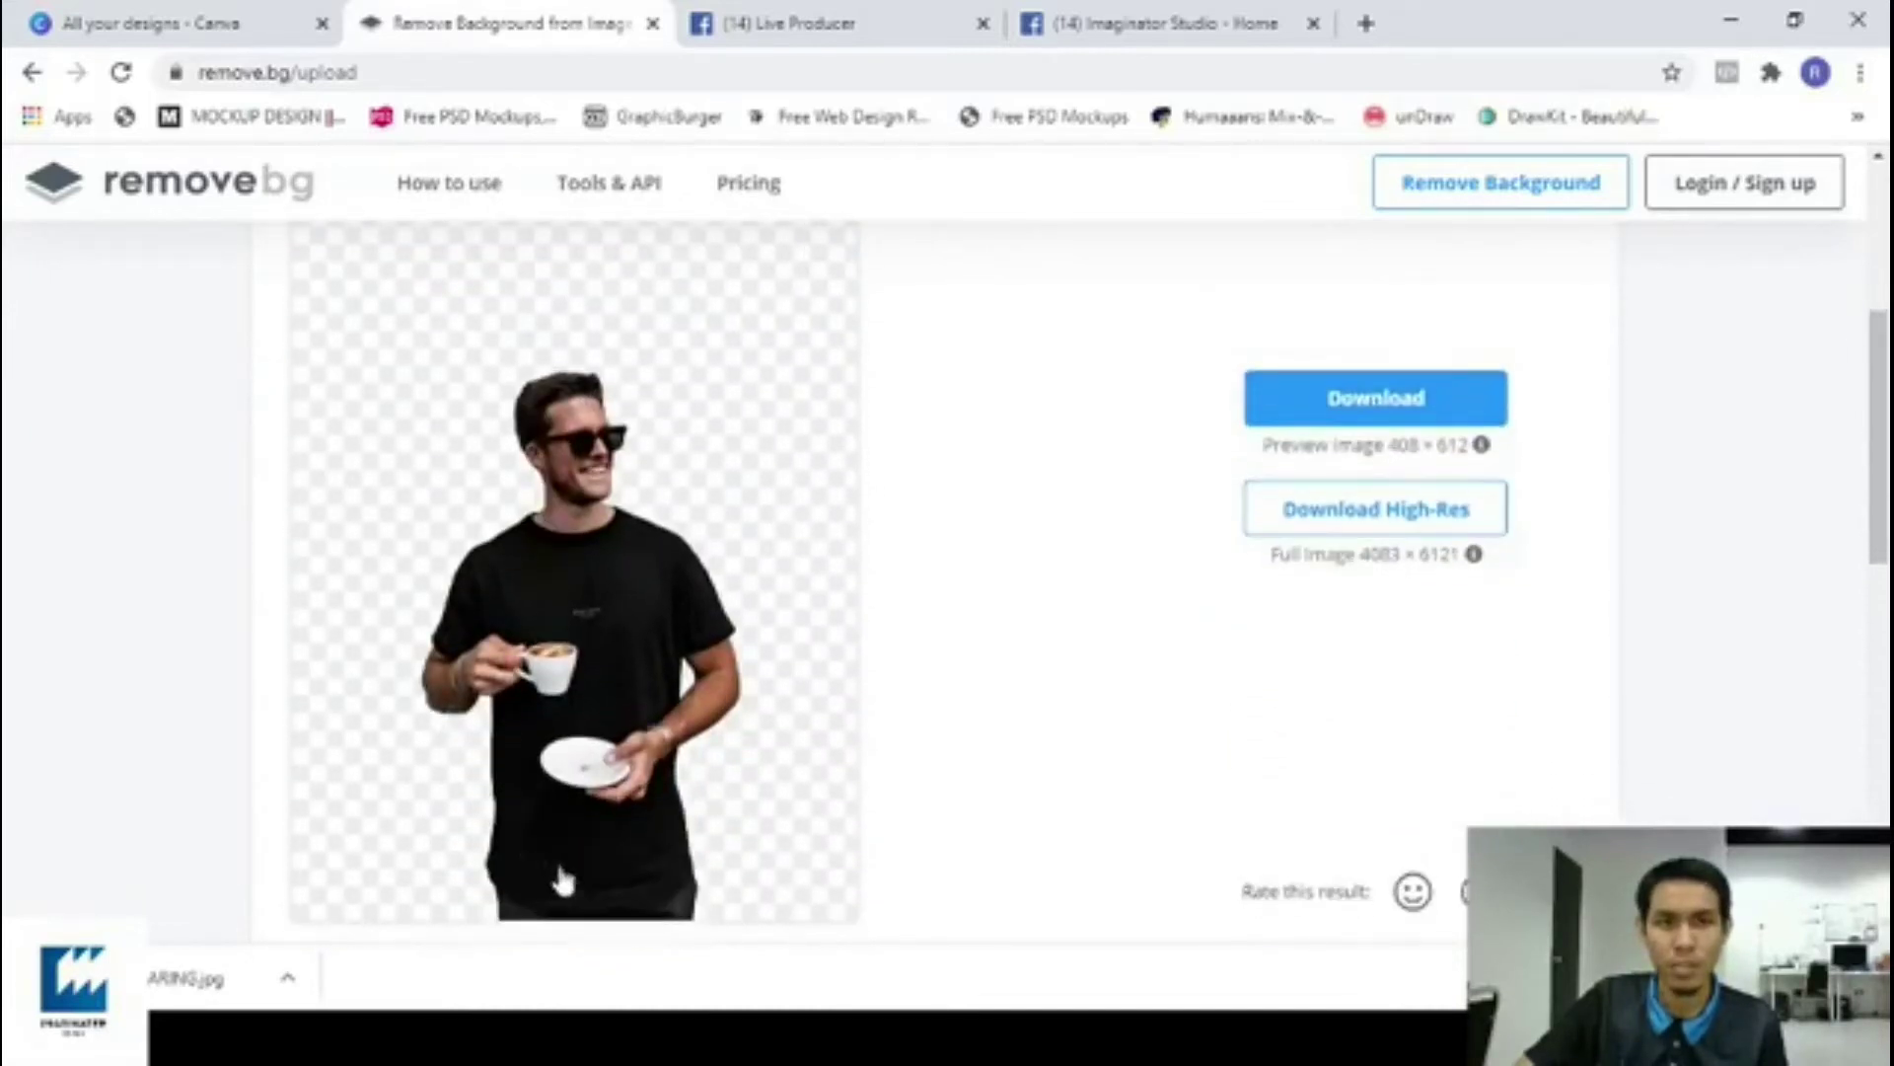
Open the preview-resolution version of the cutout for editing.
scroll(710, 466, up, 1)
click(829, 244)
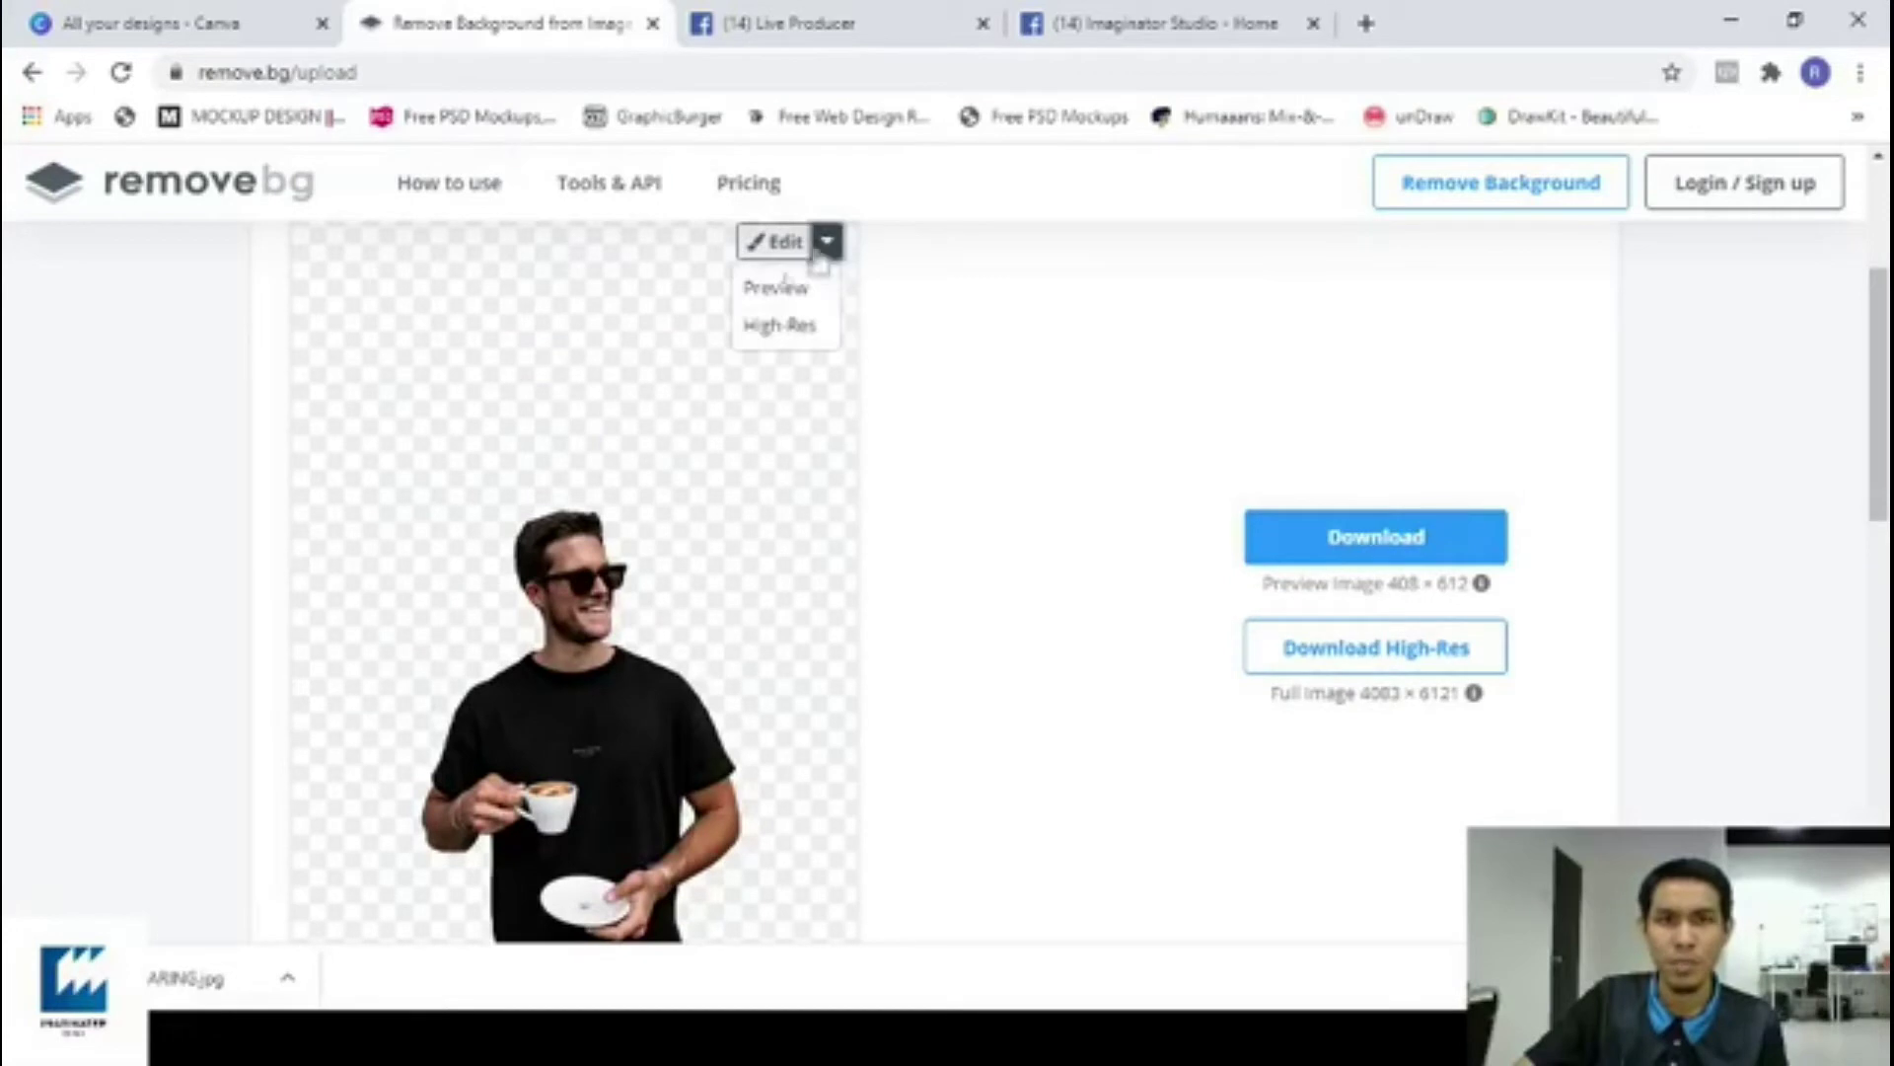
click(778, 291)
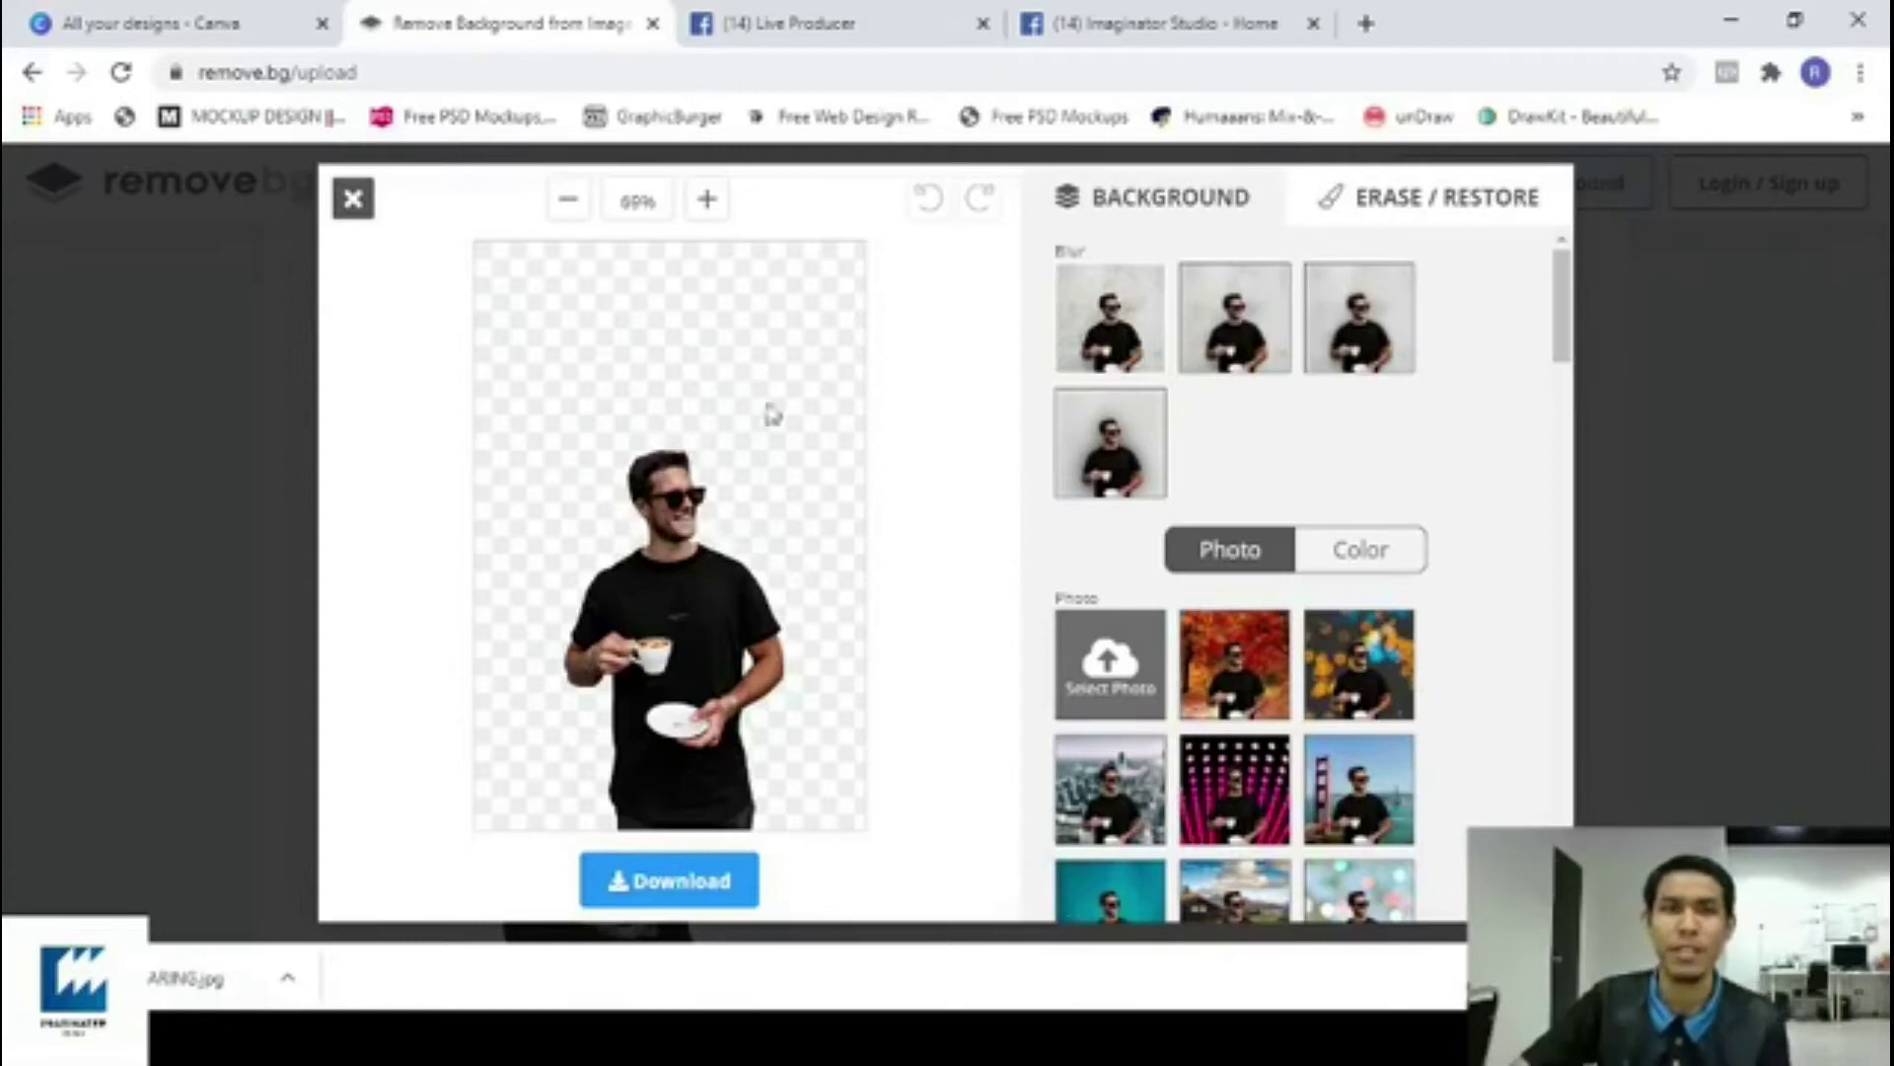
Inspect the cutout's edges around the man's hair, face and shoulders at magnifications up to 349%.
click(709, 202)
click(709, 203)
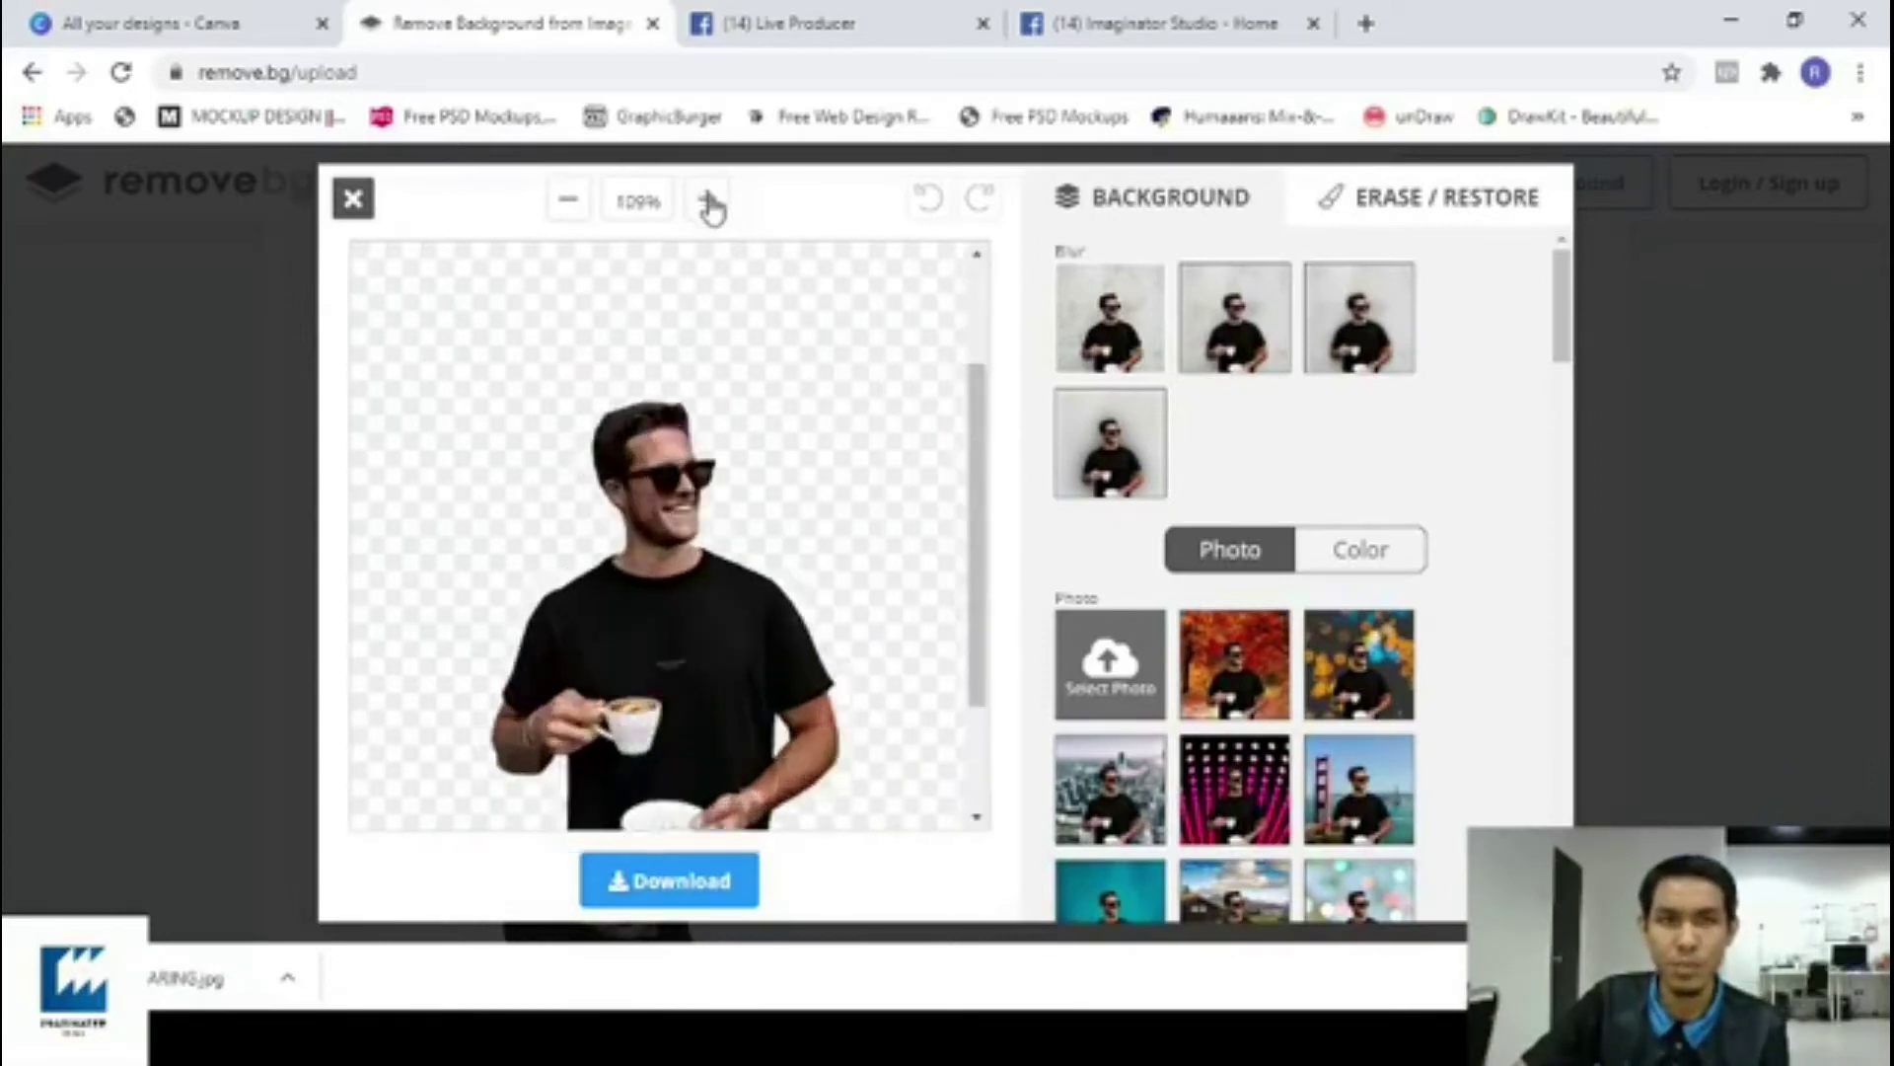
click(710, 204)
click(713, 205)
click(713, 206)
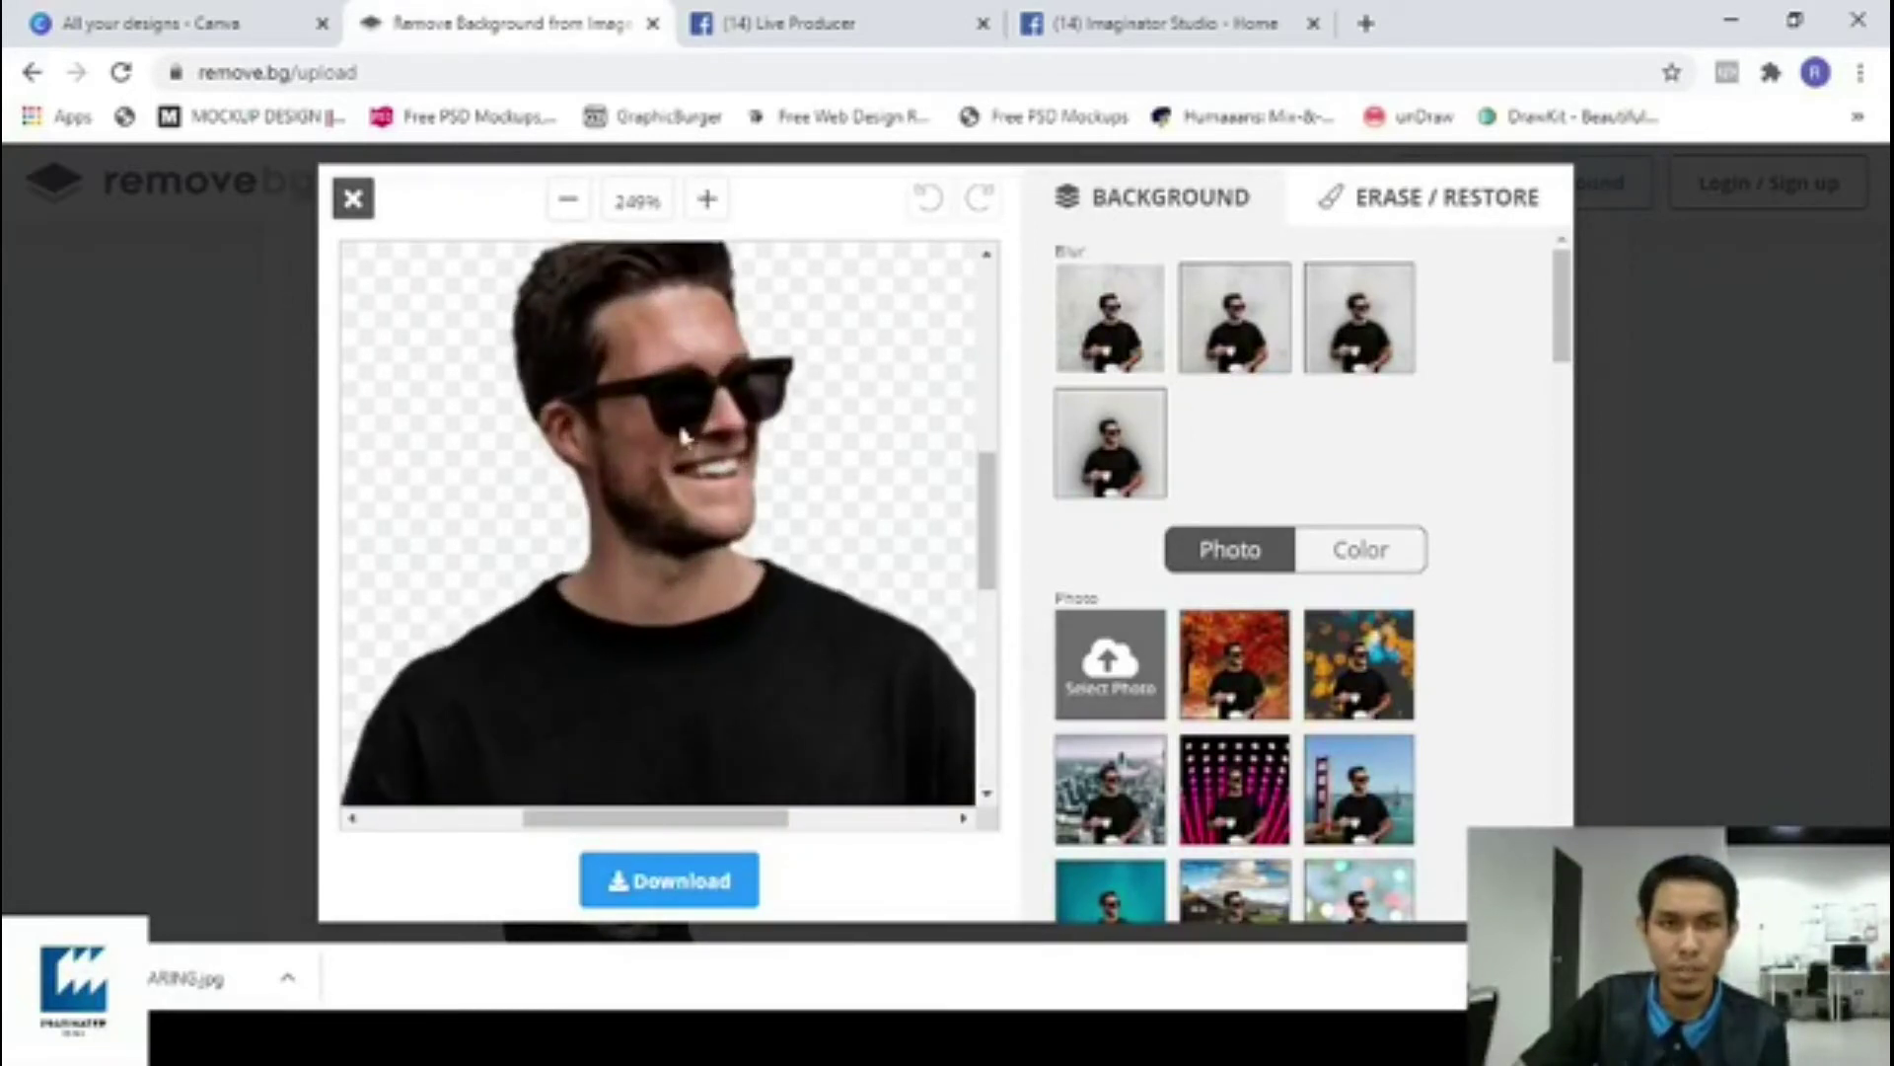
drag(689, 820, 625, 820)
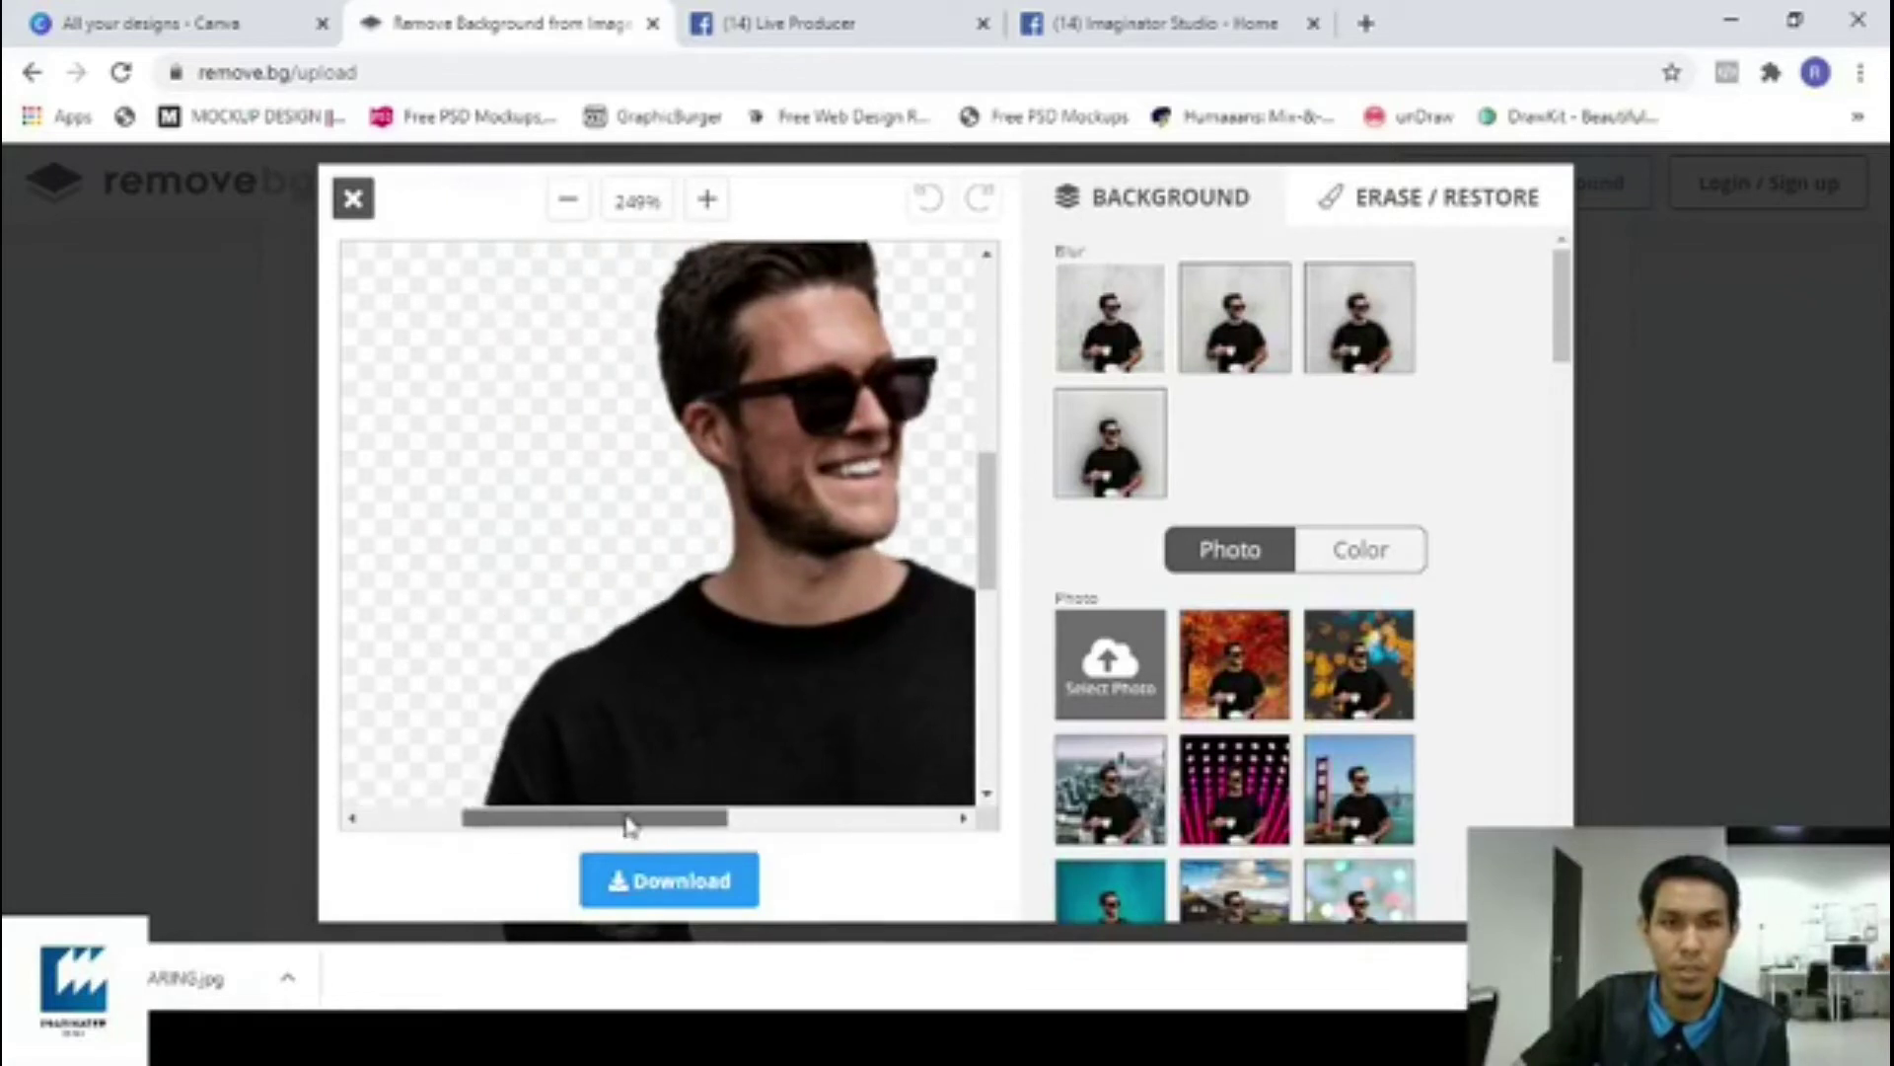
click(707, 202)
click(708, 202)
click(707, 202)
mouse_move(1008, 537)
mouse_down()
mouse_move(1011, 486)
mouse_move(1008, 523)
mouse_up()
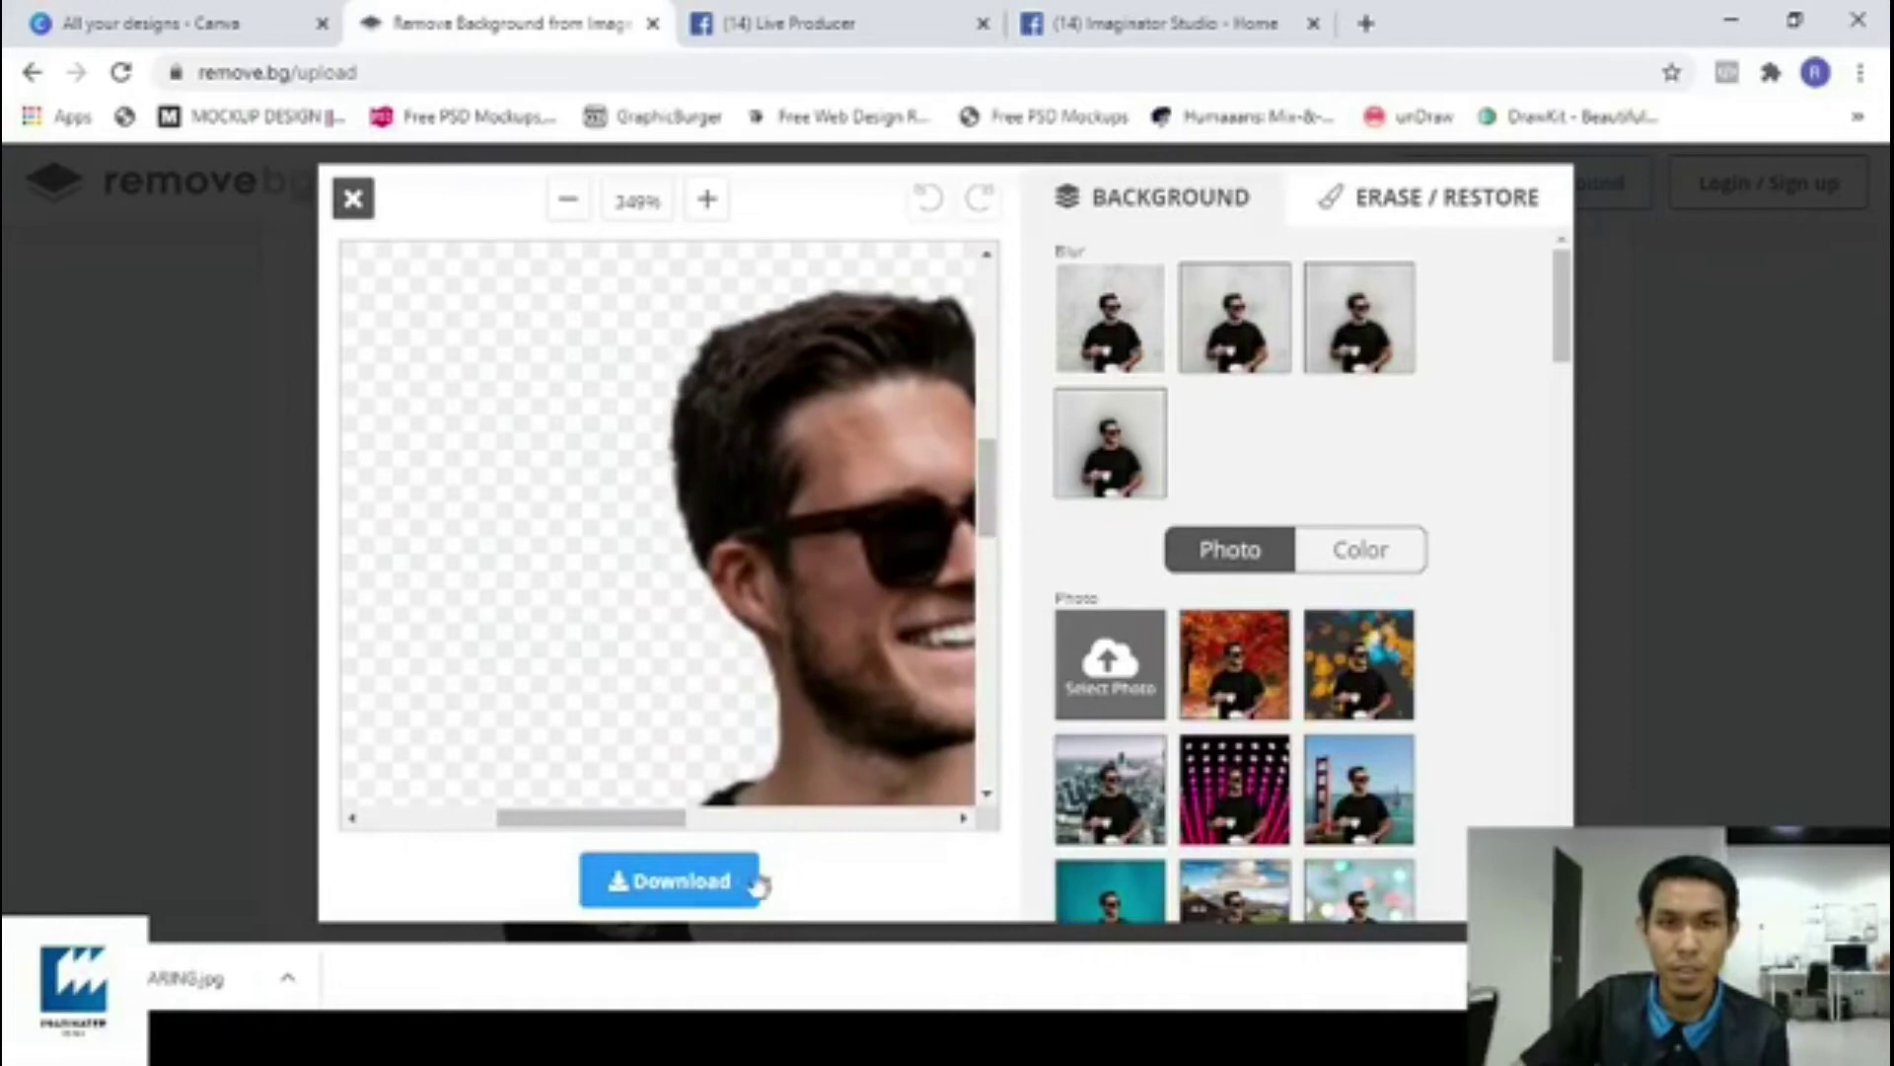
drag(643, 817, 704, 822)
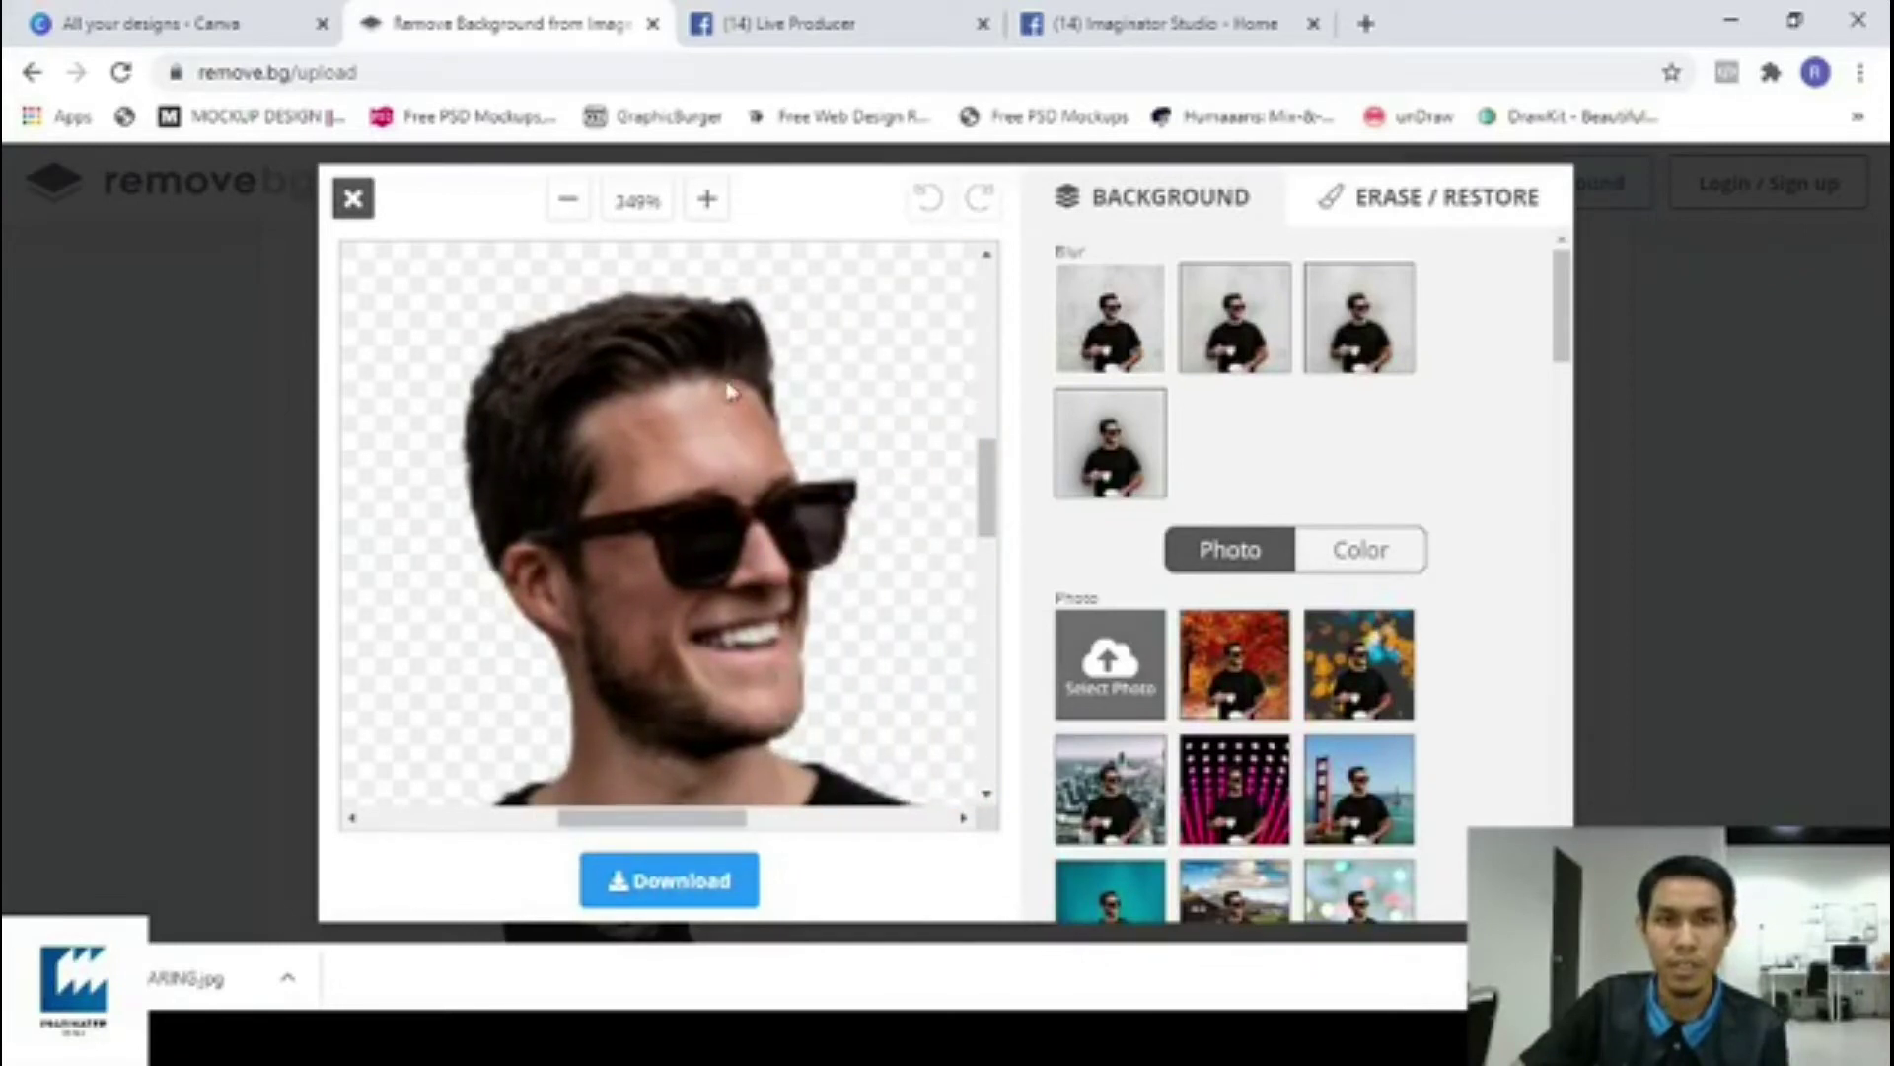
scroll(735, 384, up, 2)
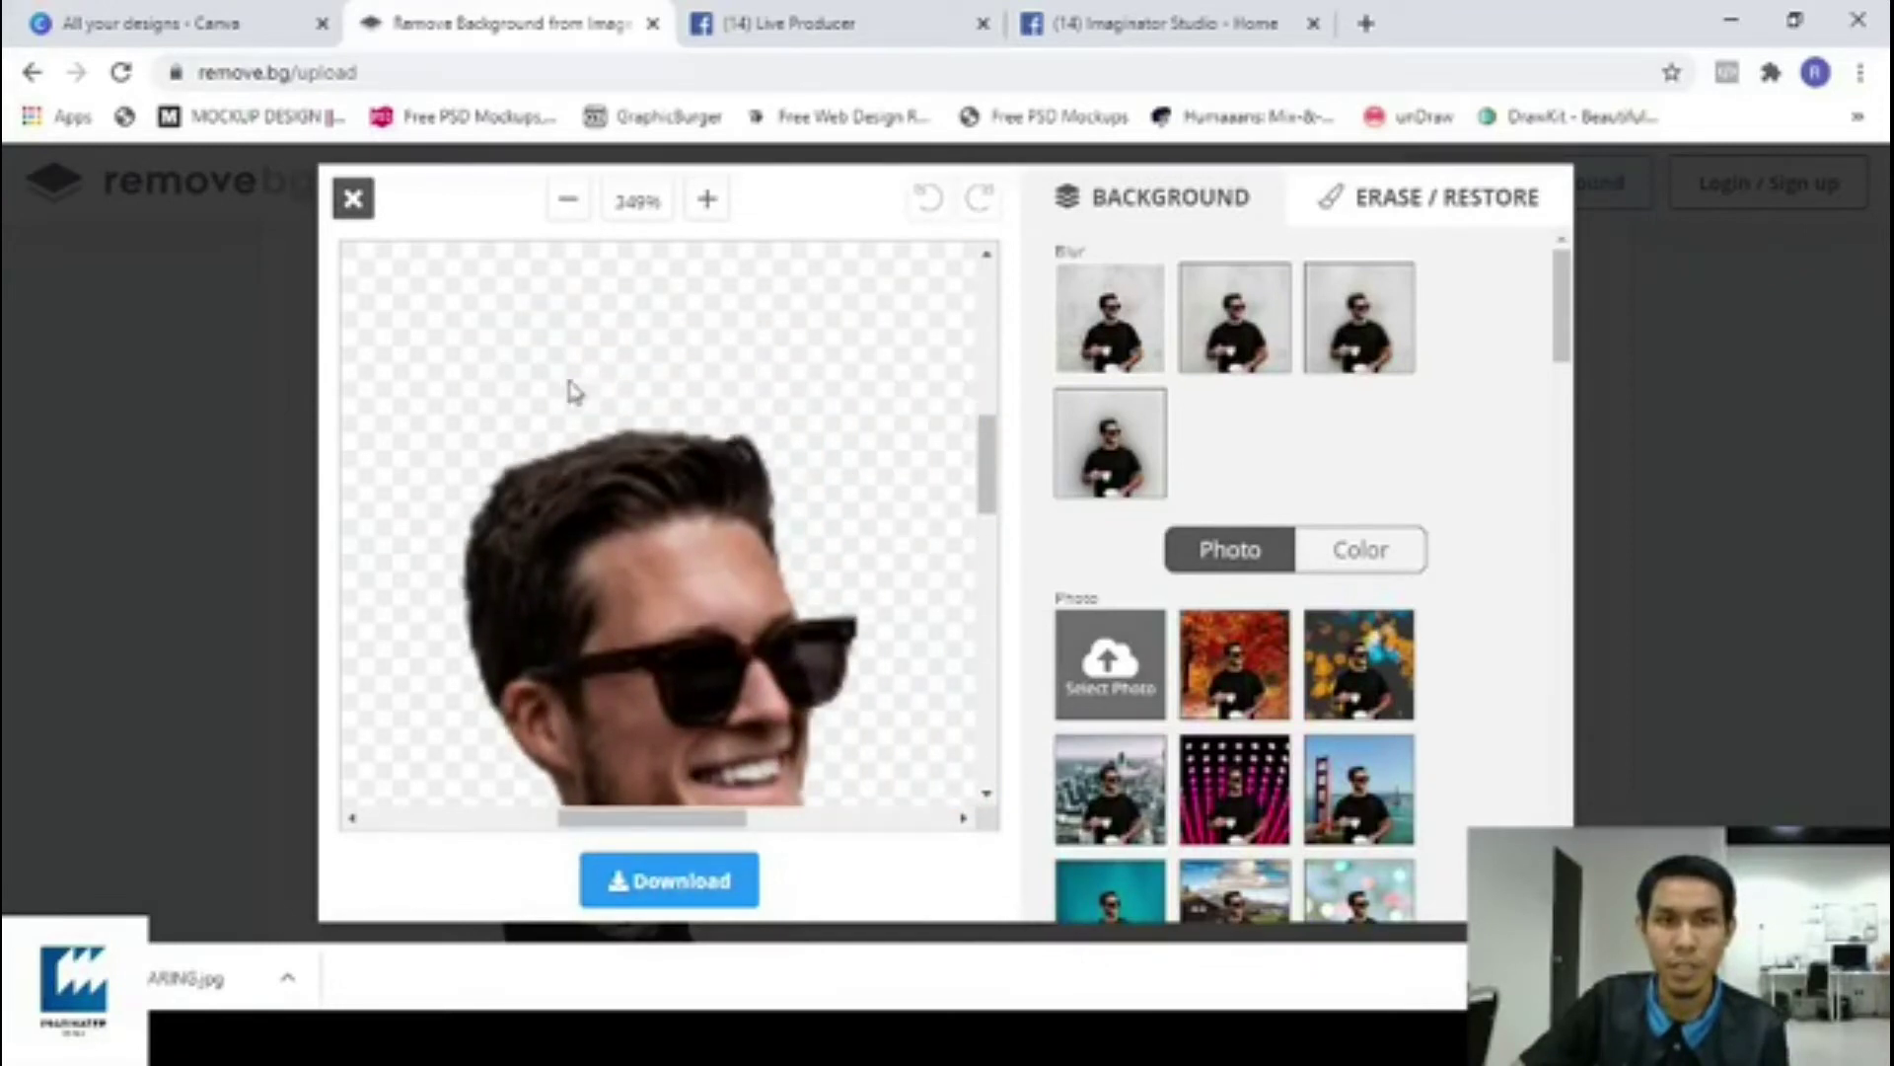
Check the man's overall cutout outline at full view and at 109% magnification.
click(569, 201)
click(570, 202)
click(569, 201)
click(569, 201)
click(569, 201)
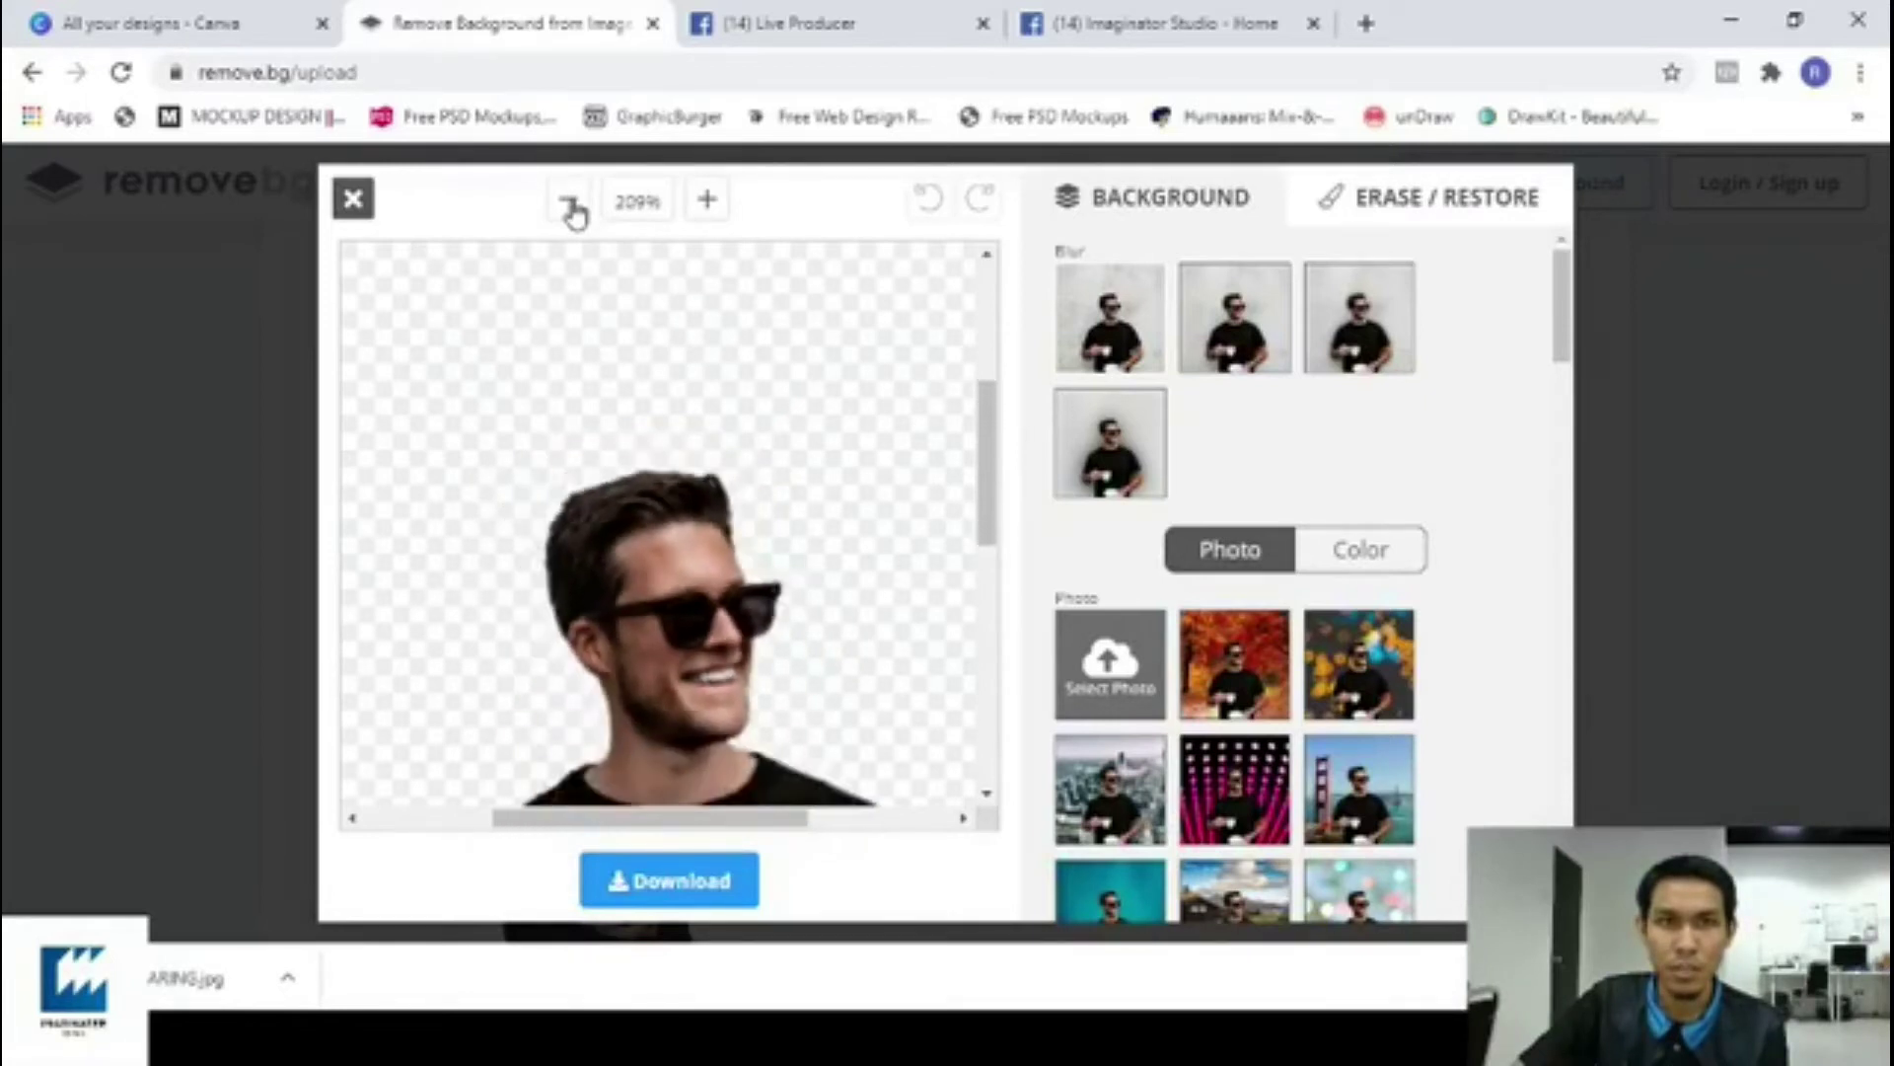
click(569, 201)
click(569, 202)
click(569, 201)
click(572, 203)
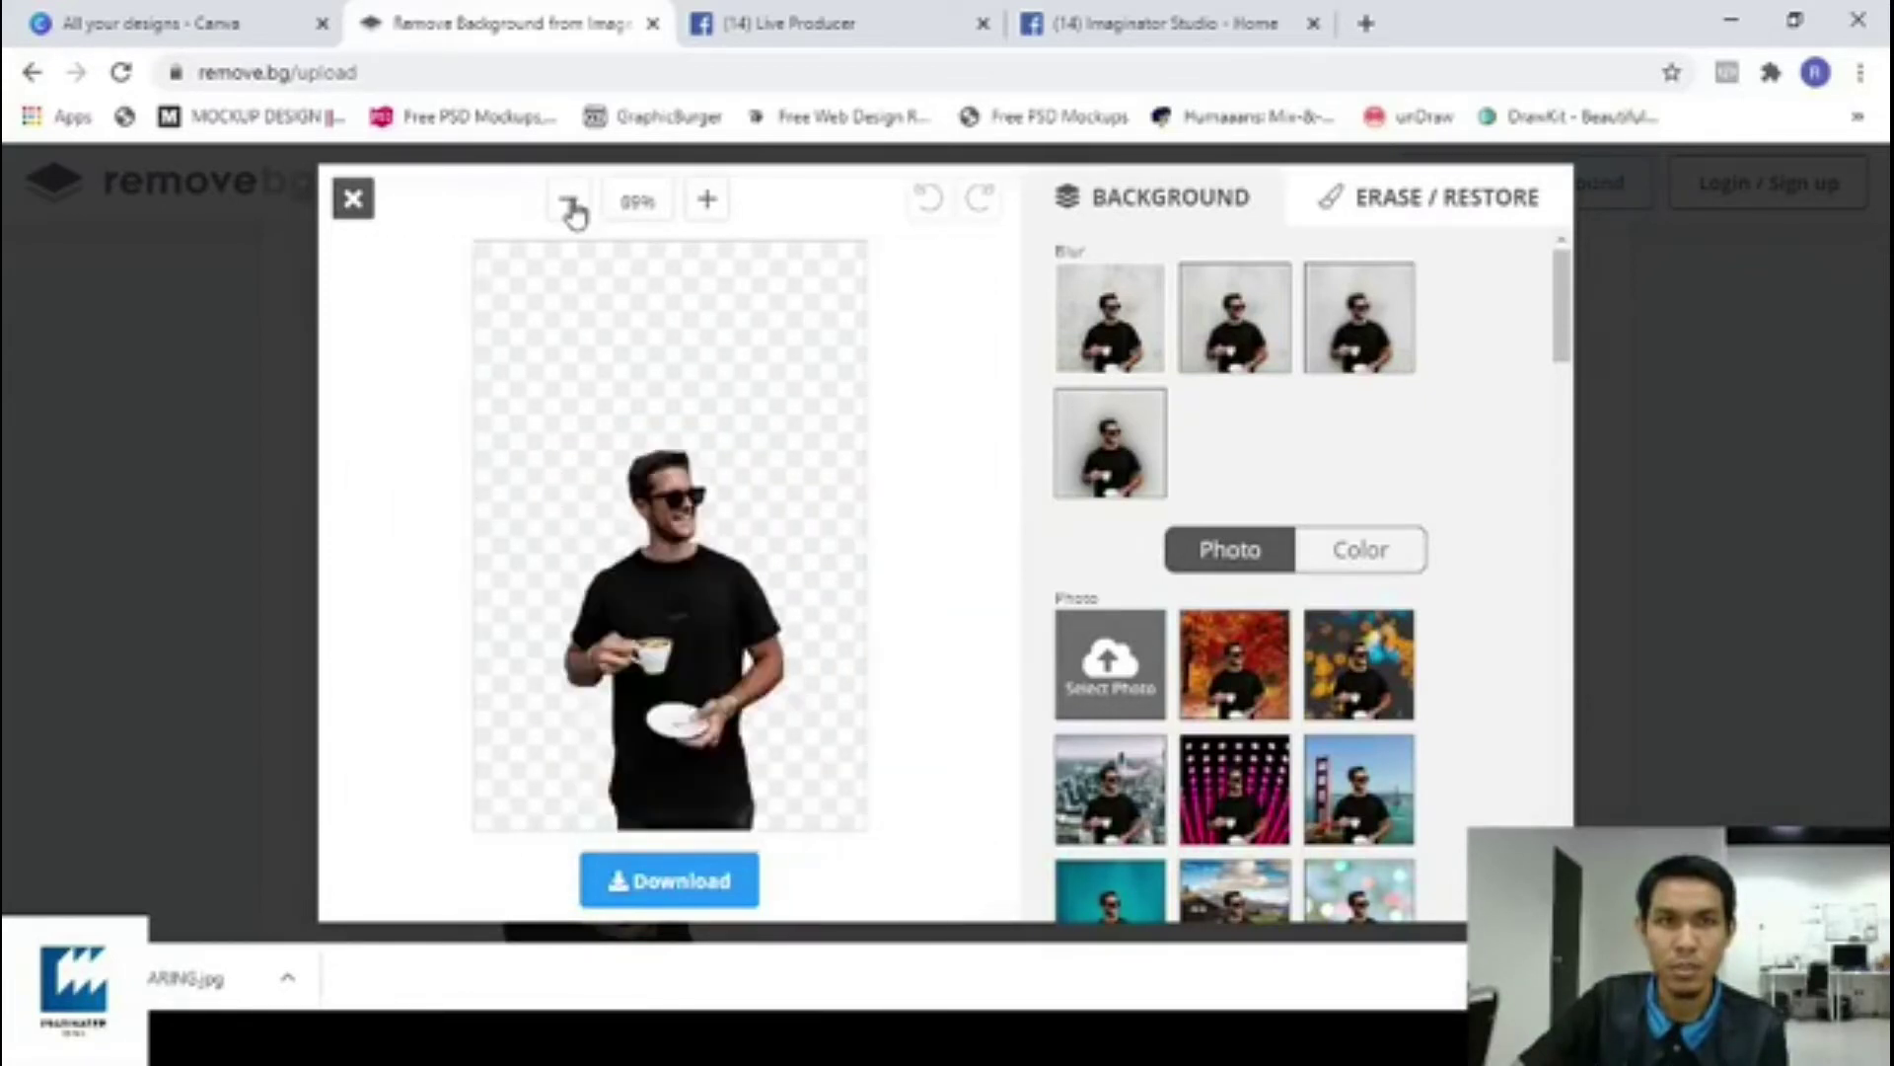
click(708, 201)
click(708, 202)
click(709, 201)
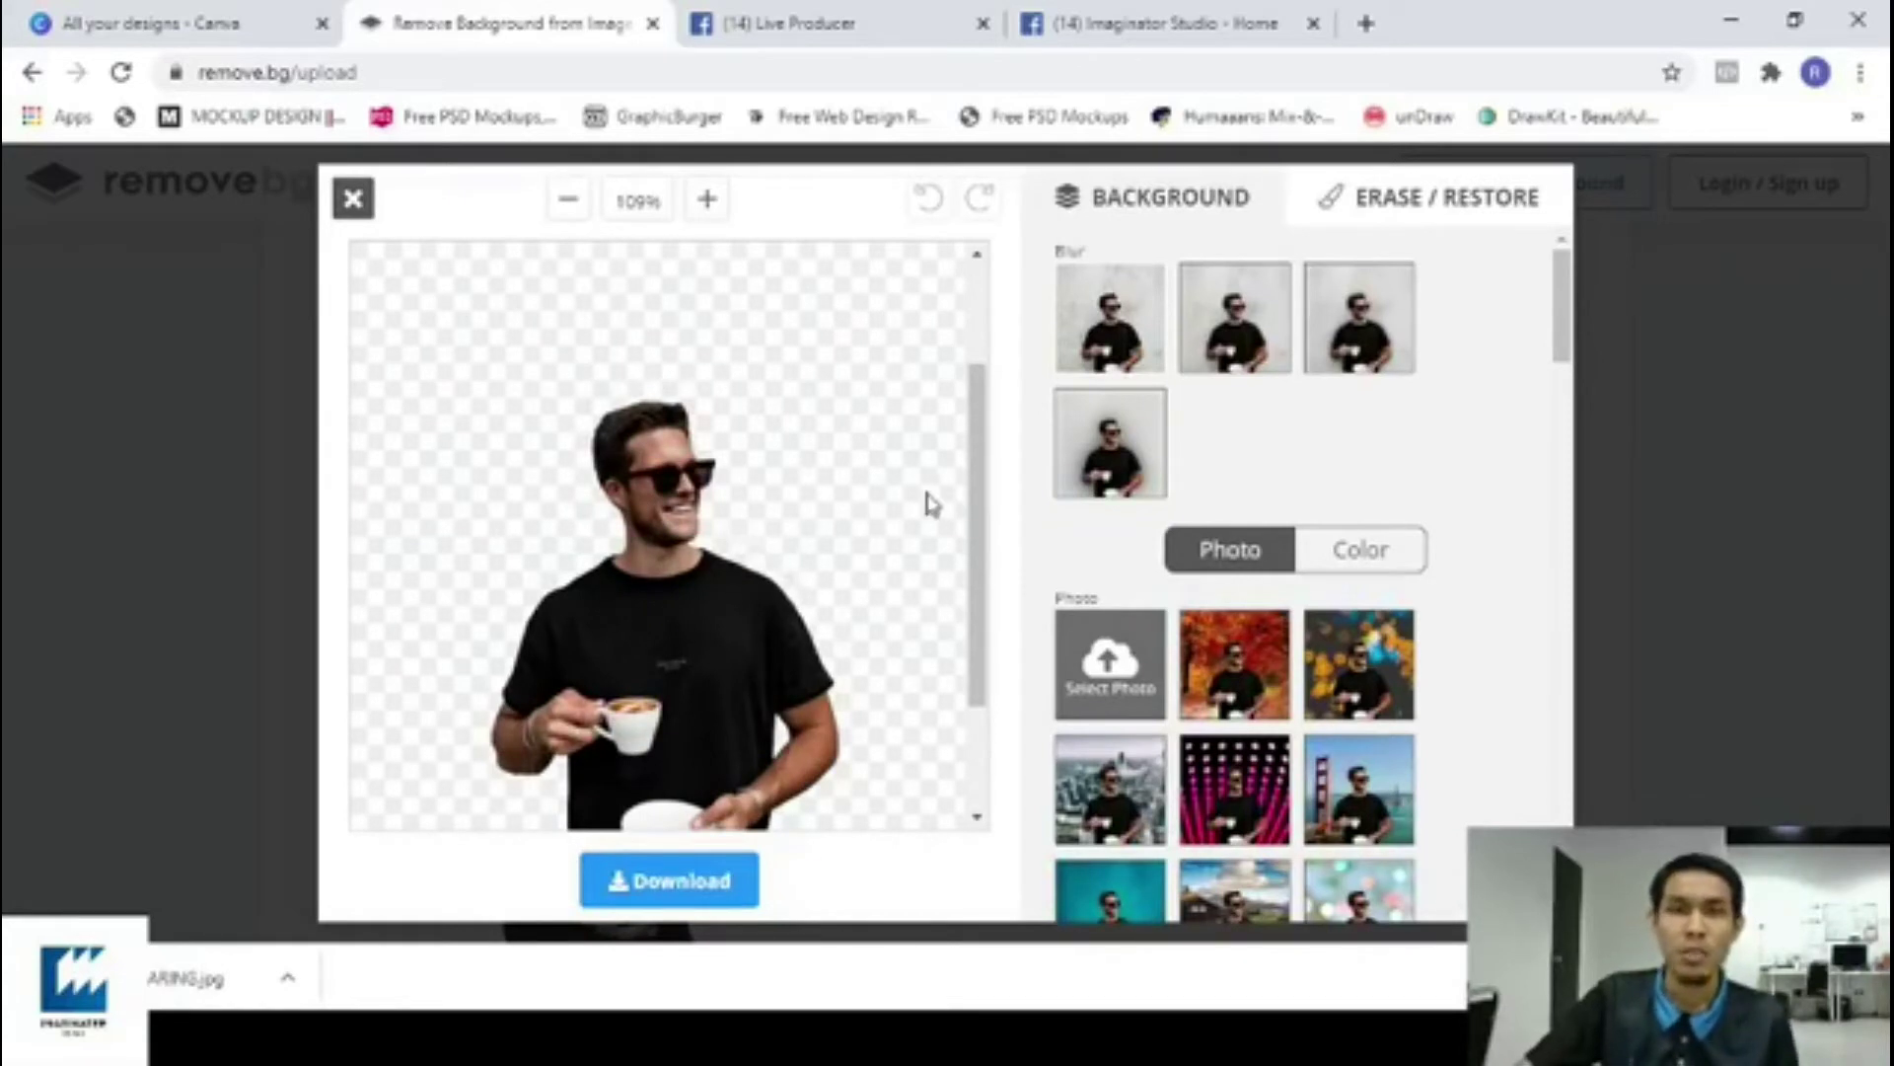
Try the beach photo with blue sky and sea as the background behind the man.
scroll(1424, 694, down, 3)
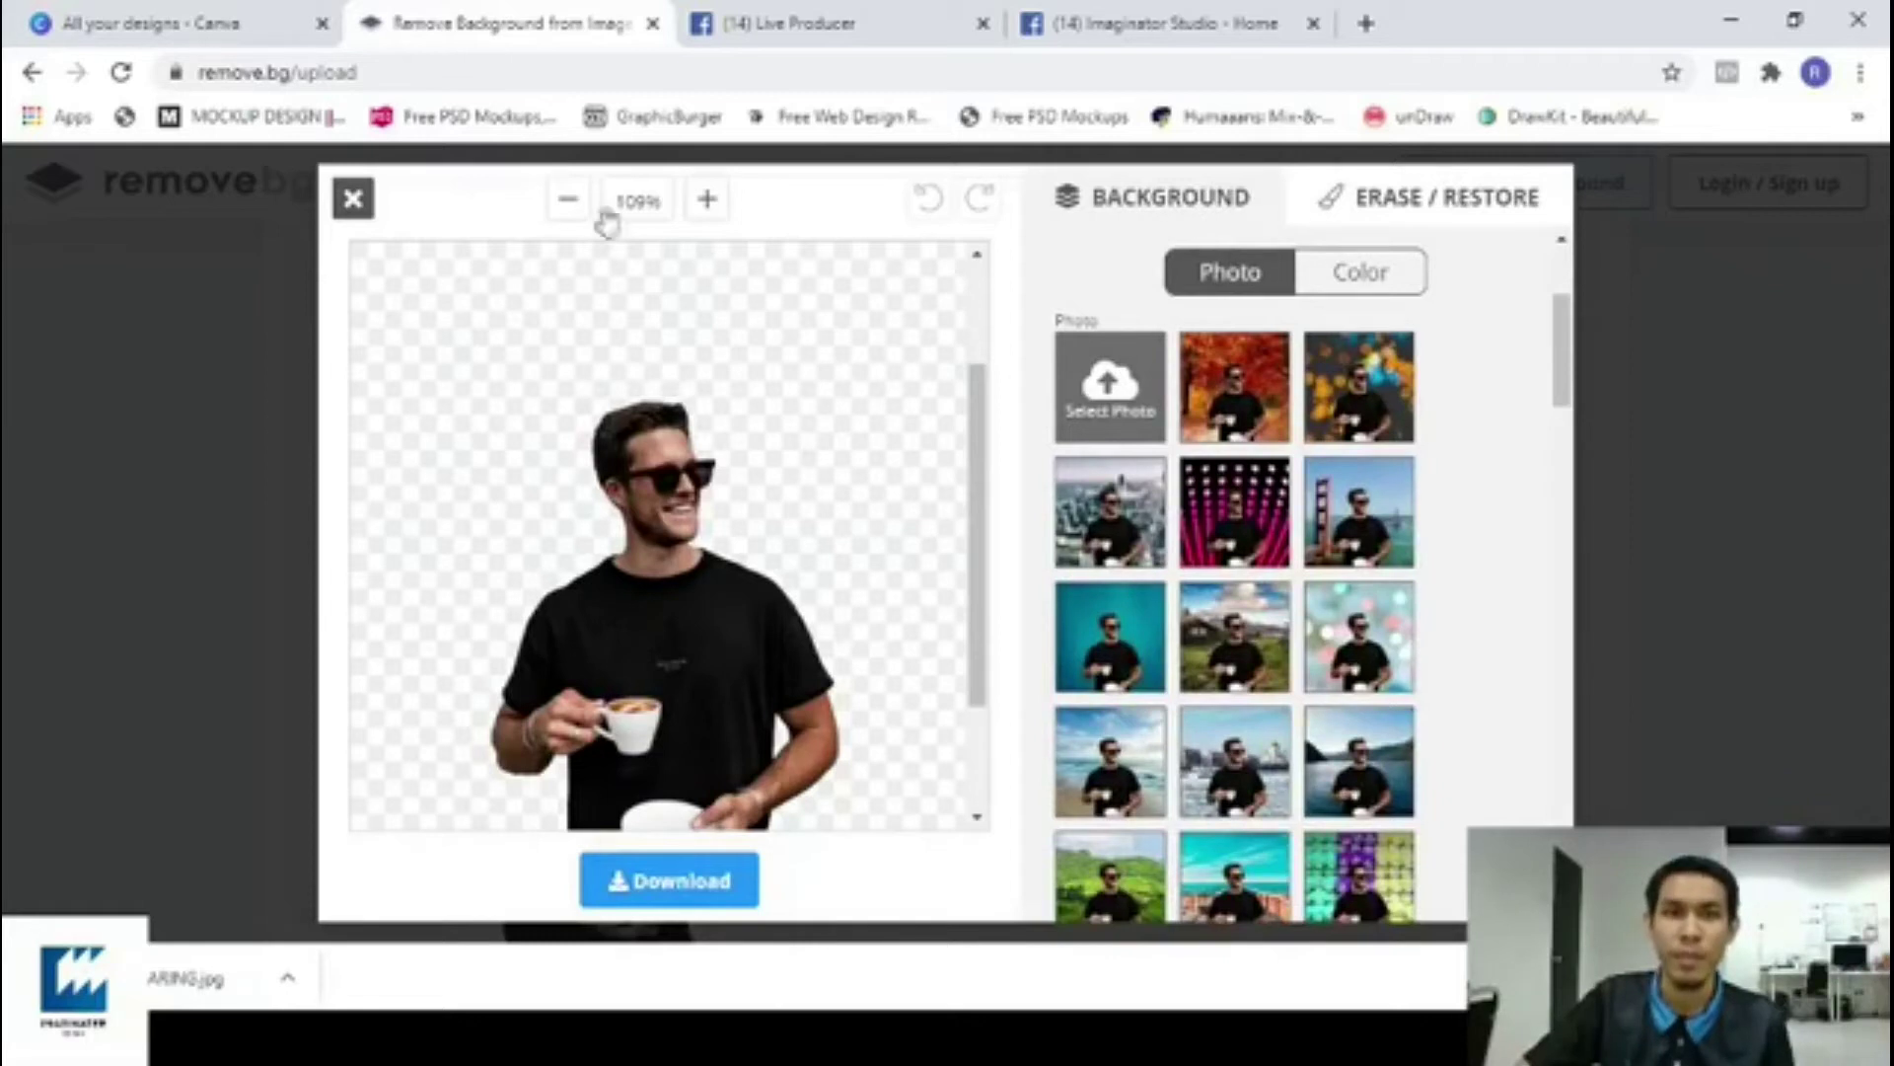
click(568, 202)
click(568, 202)
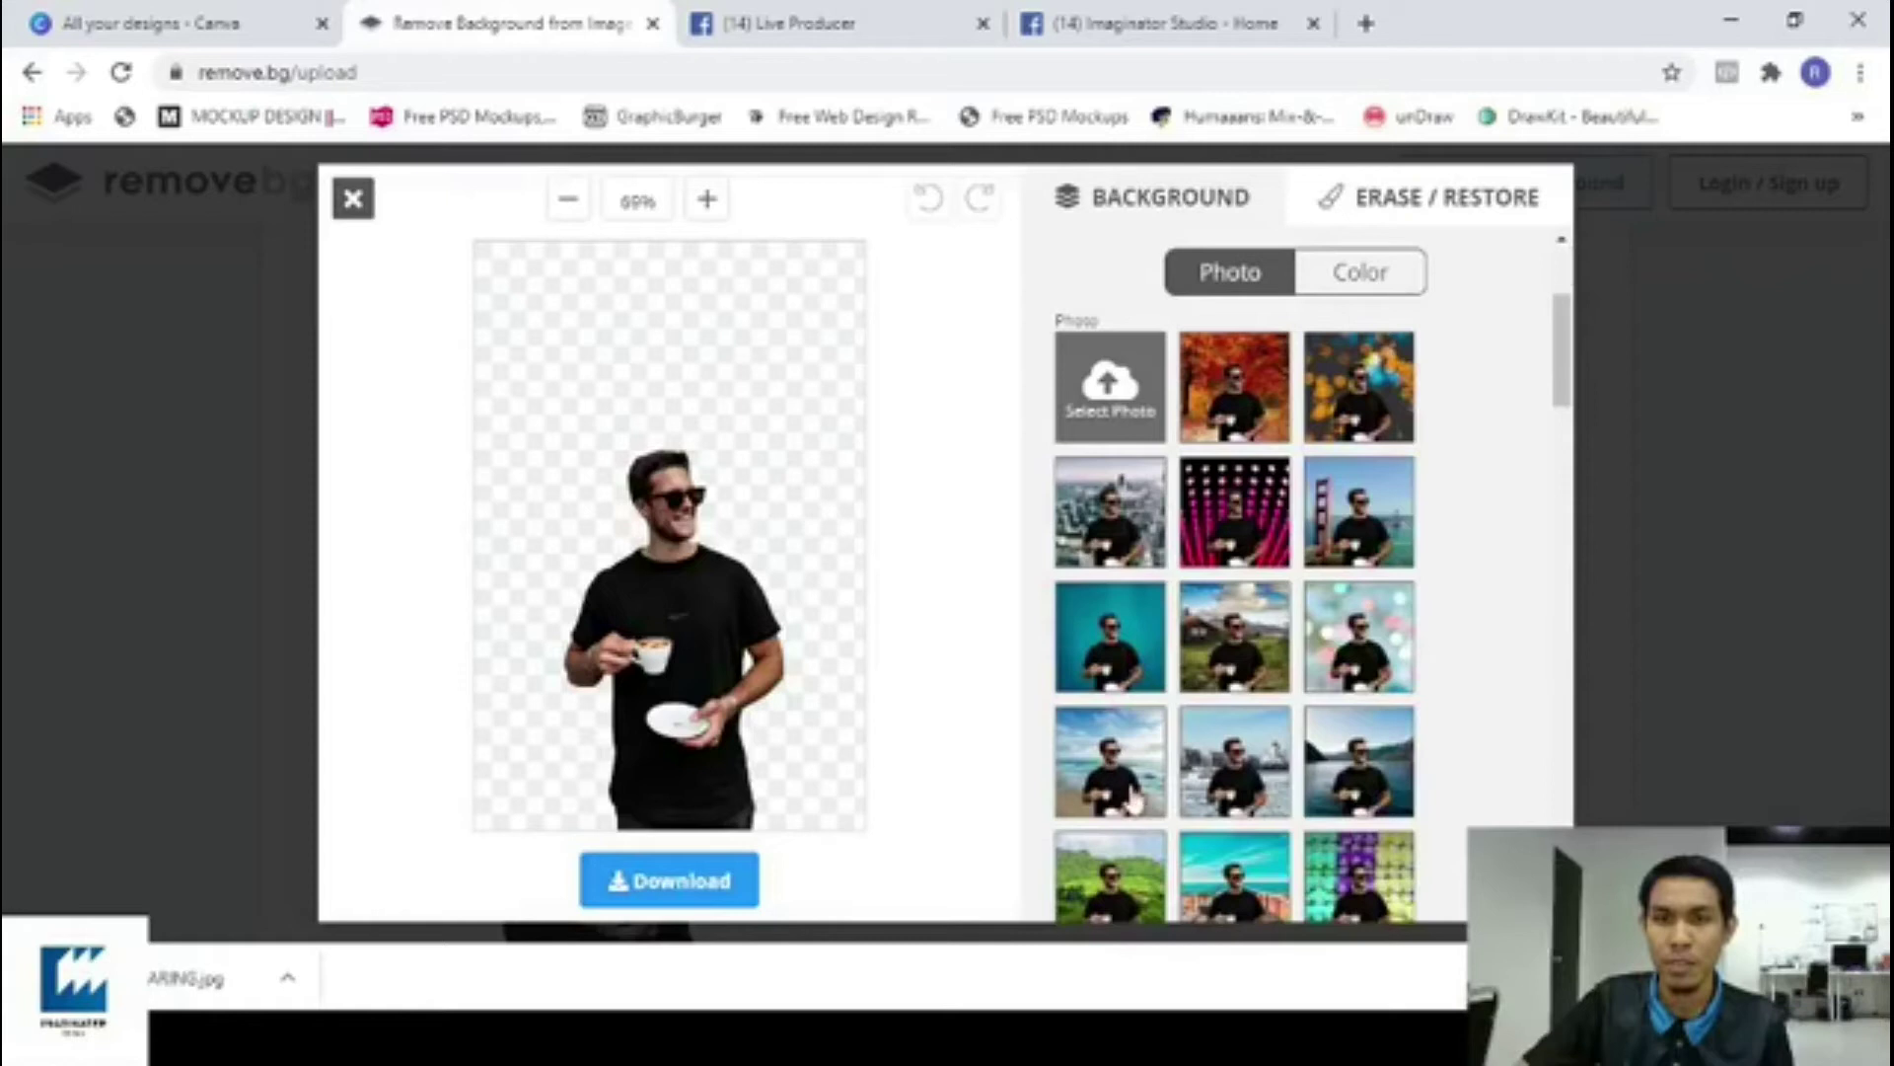
click(1123, 789)
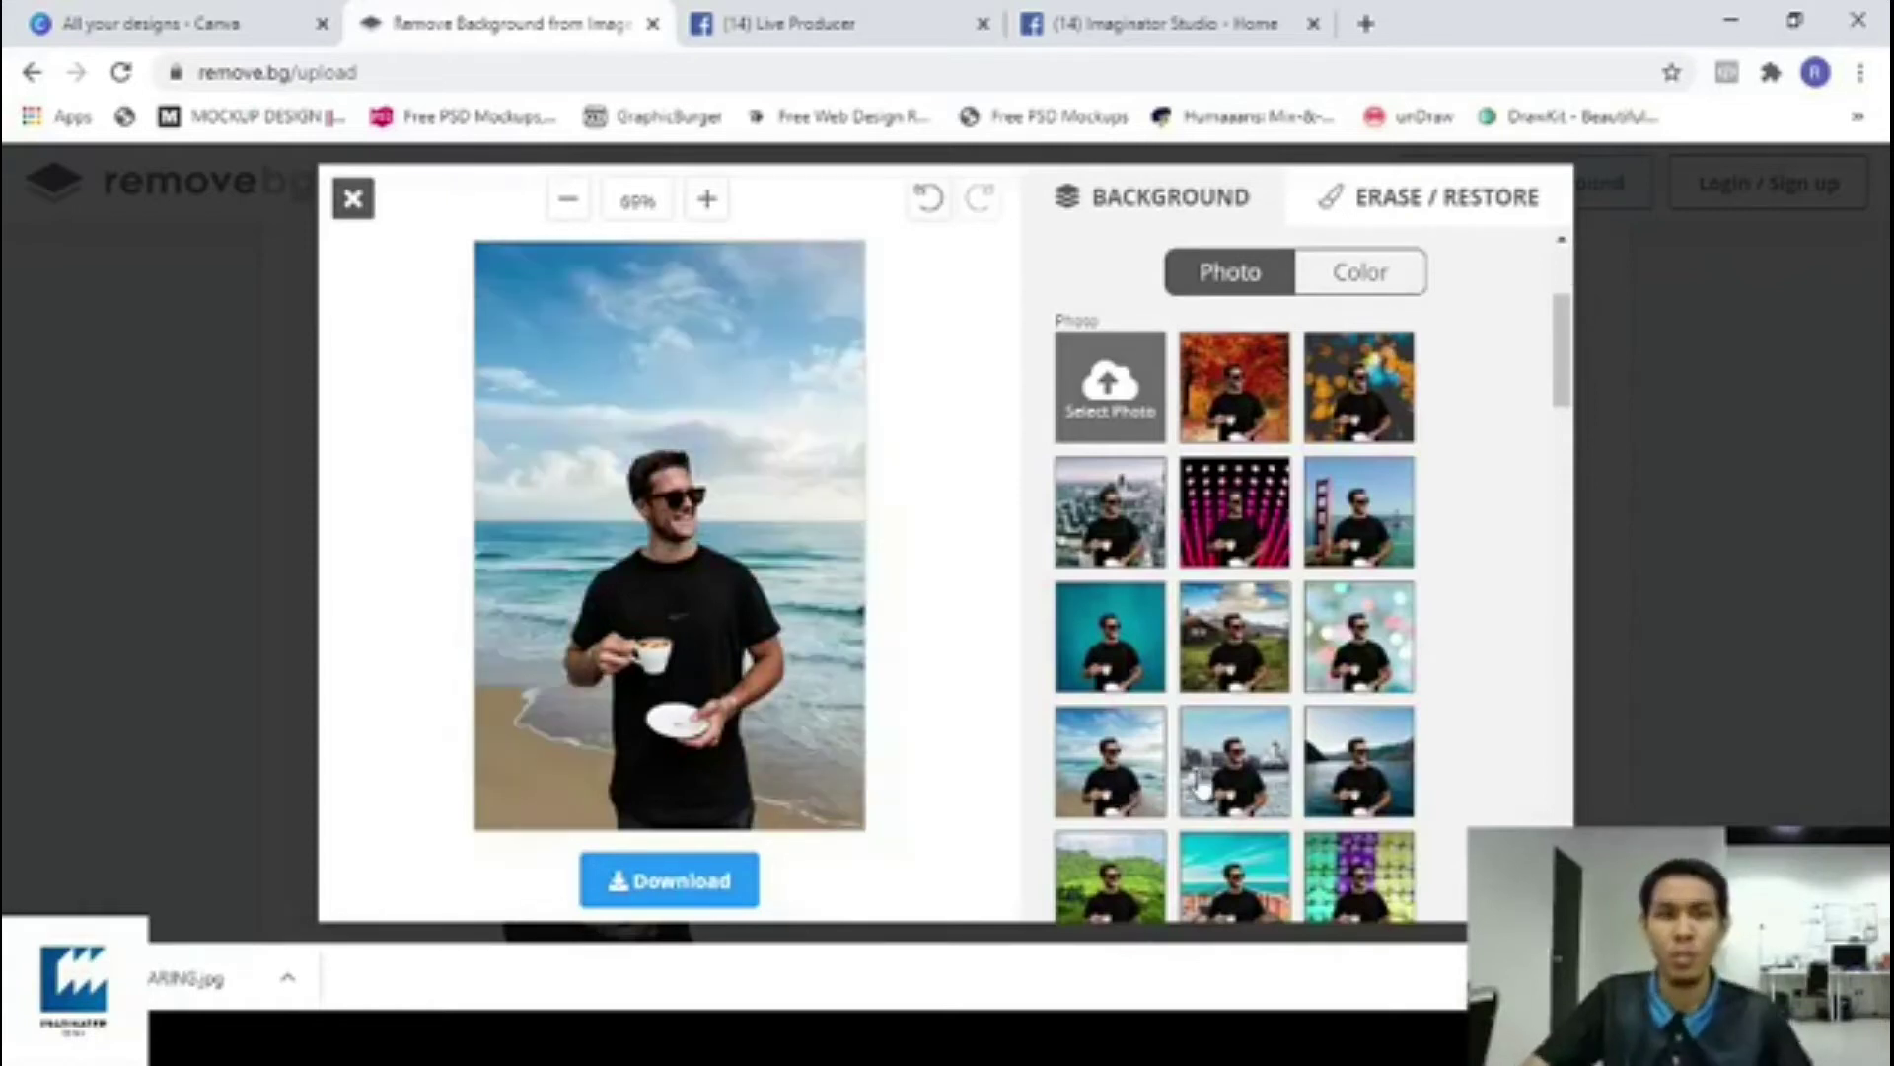
scroll(1249, 592, down, 3)
scroll(1253, 473, up, 3)
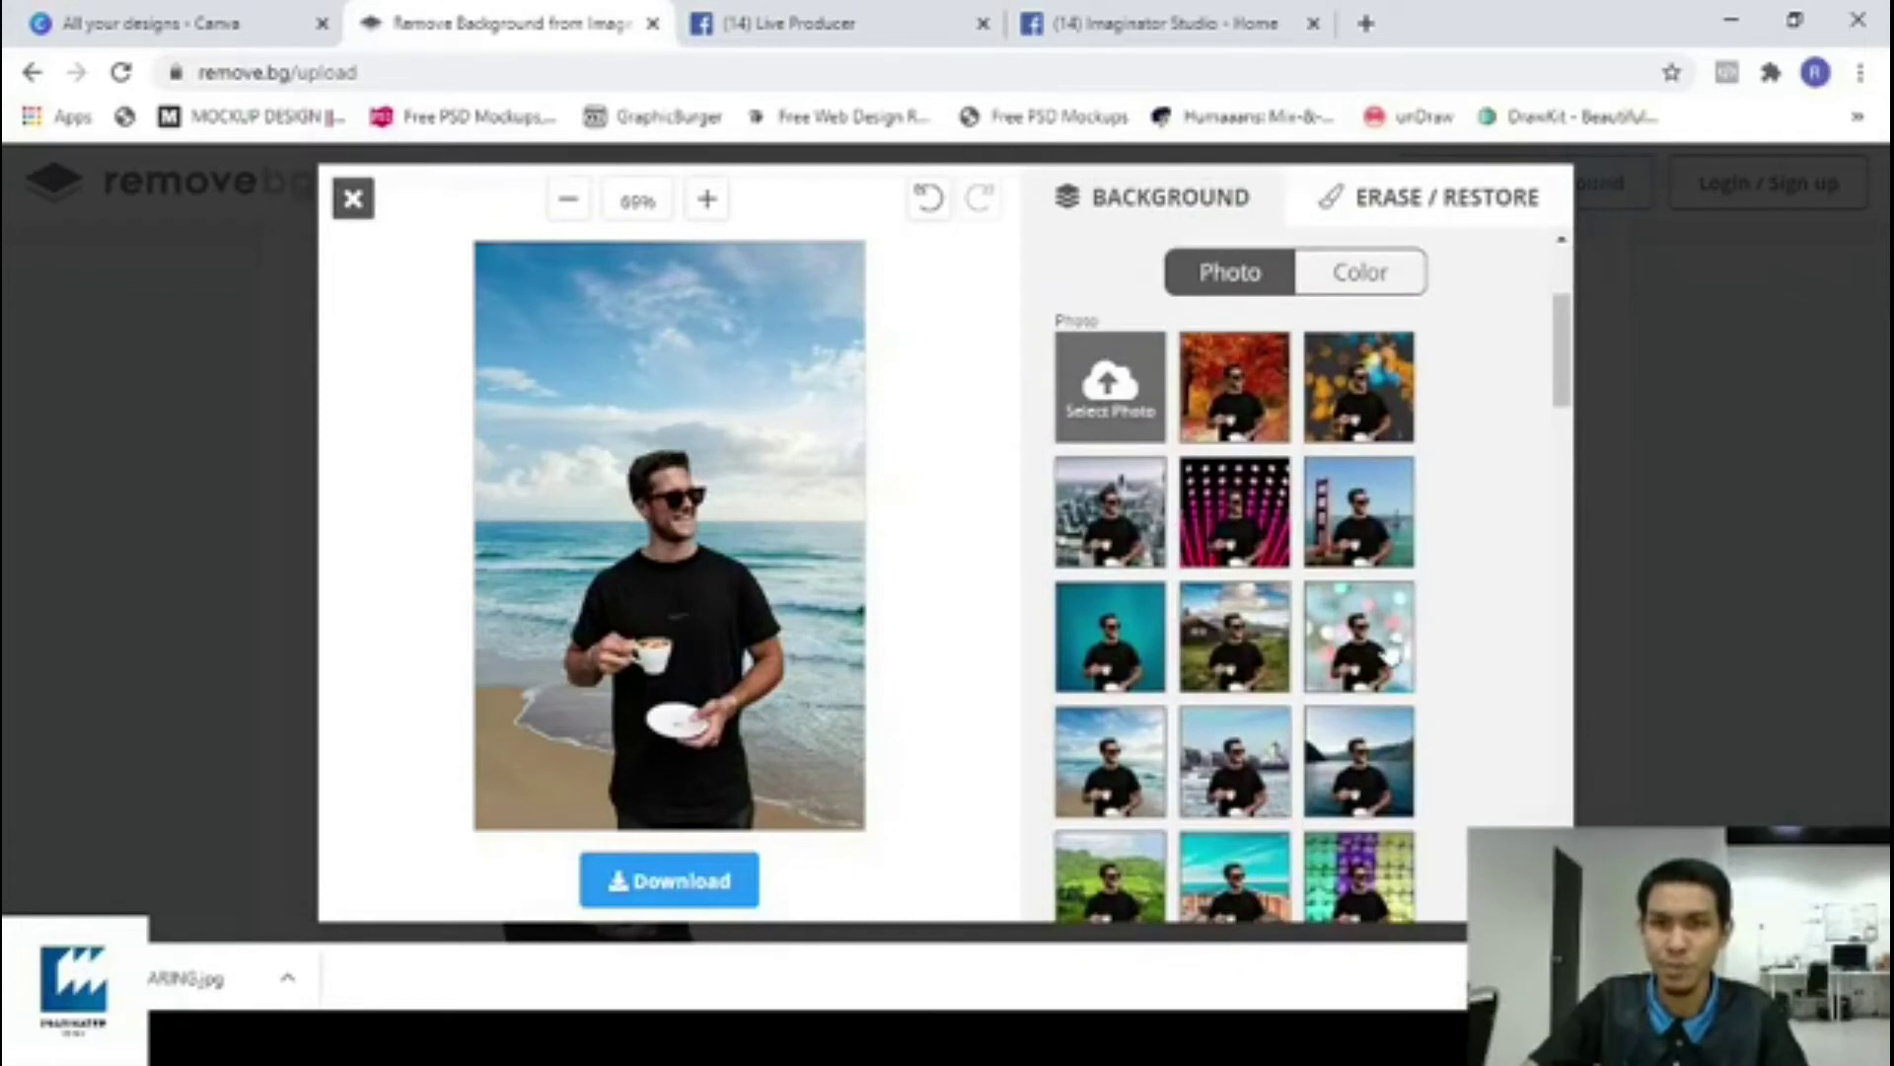
Try the carved stone wall and the grey city street photos as backgrounds.
scroll(1391, 655, down, 4)
click(1367, 747)
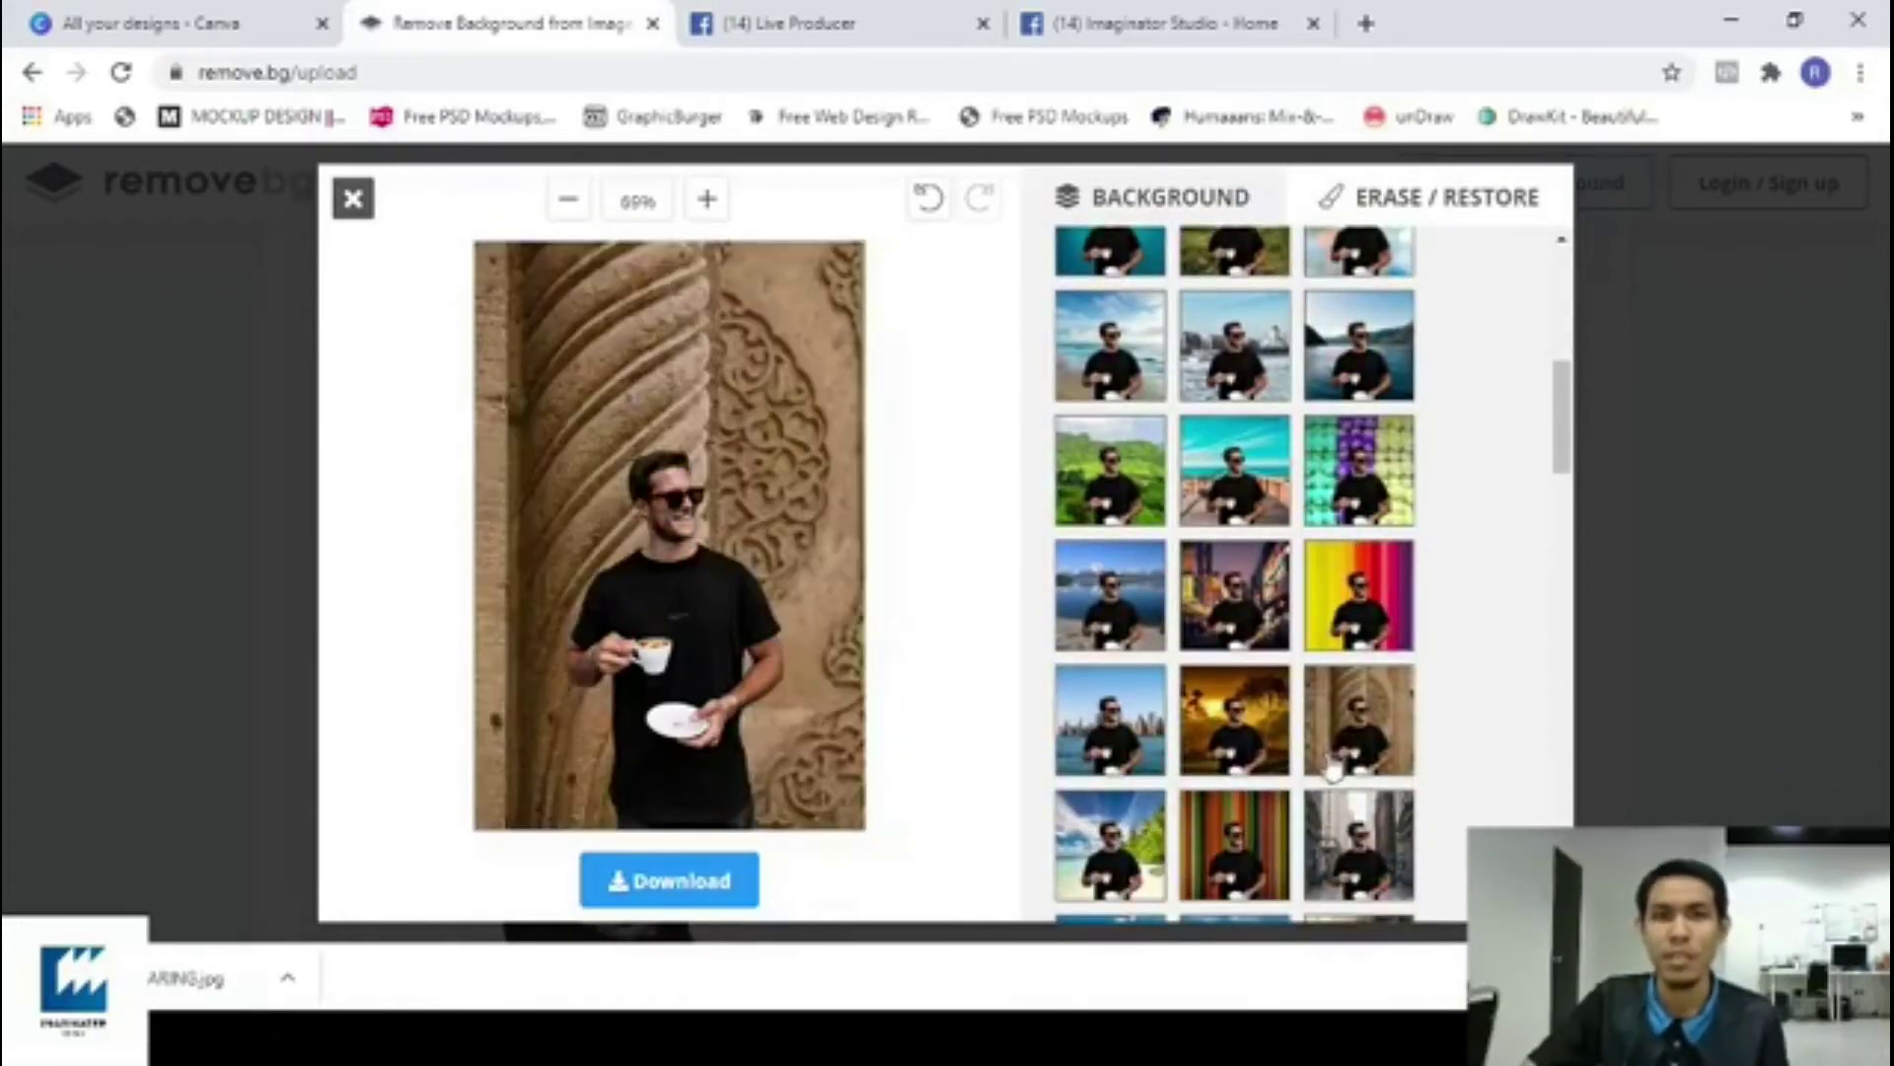
scroll(1332, 771, down, 4)
click(1362, 444)
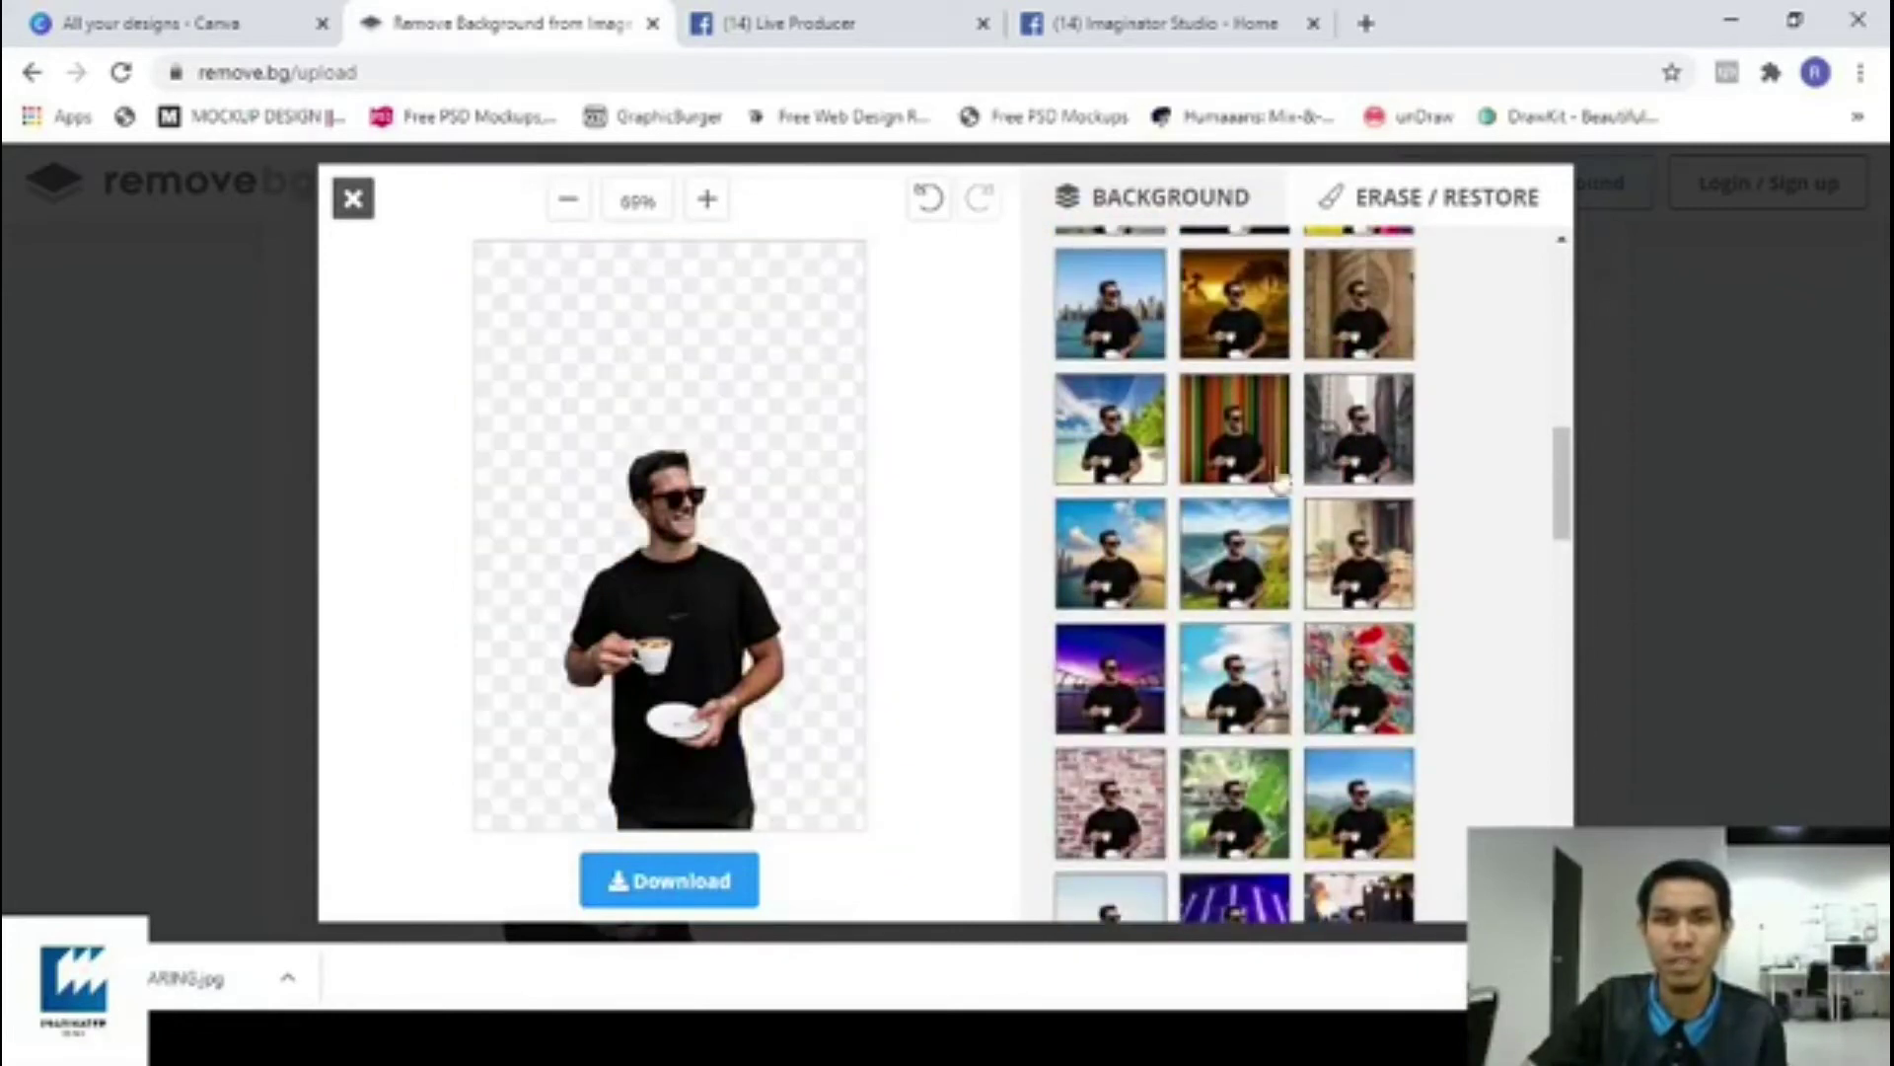
Try the desert photo with snow-capped mountains and the leaf-covered forest photo as backgrounds.
scroll(1359, 619, down, 6)
click(1360, 620)
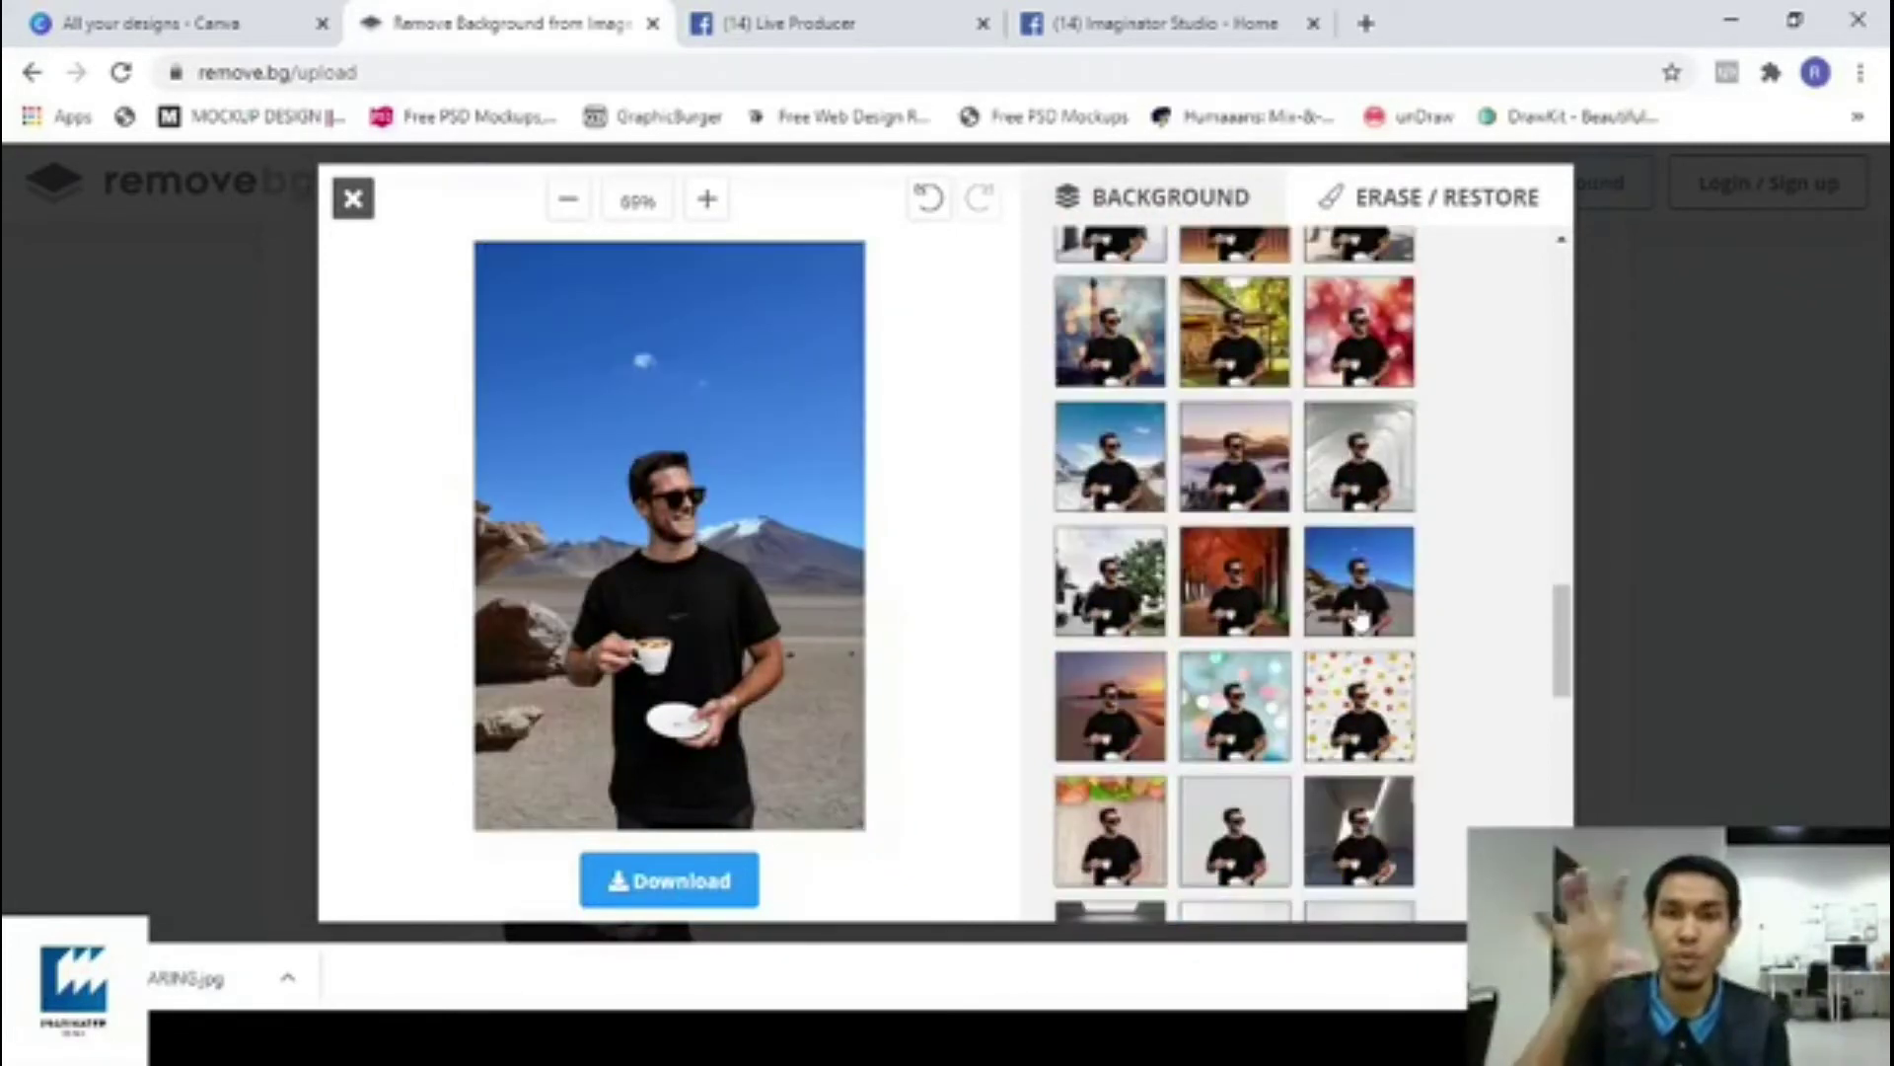
scroll(1322, 646, down, 4)
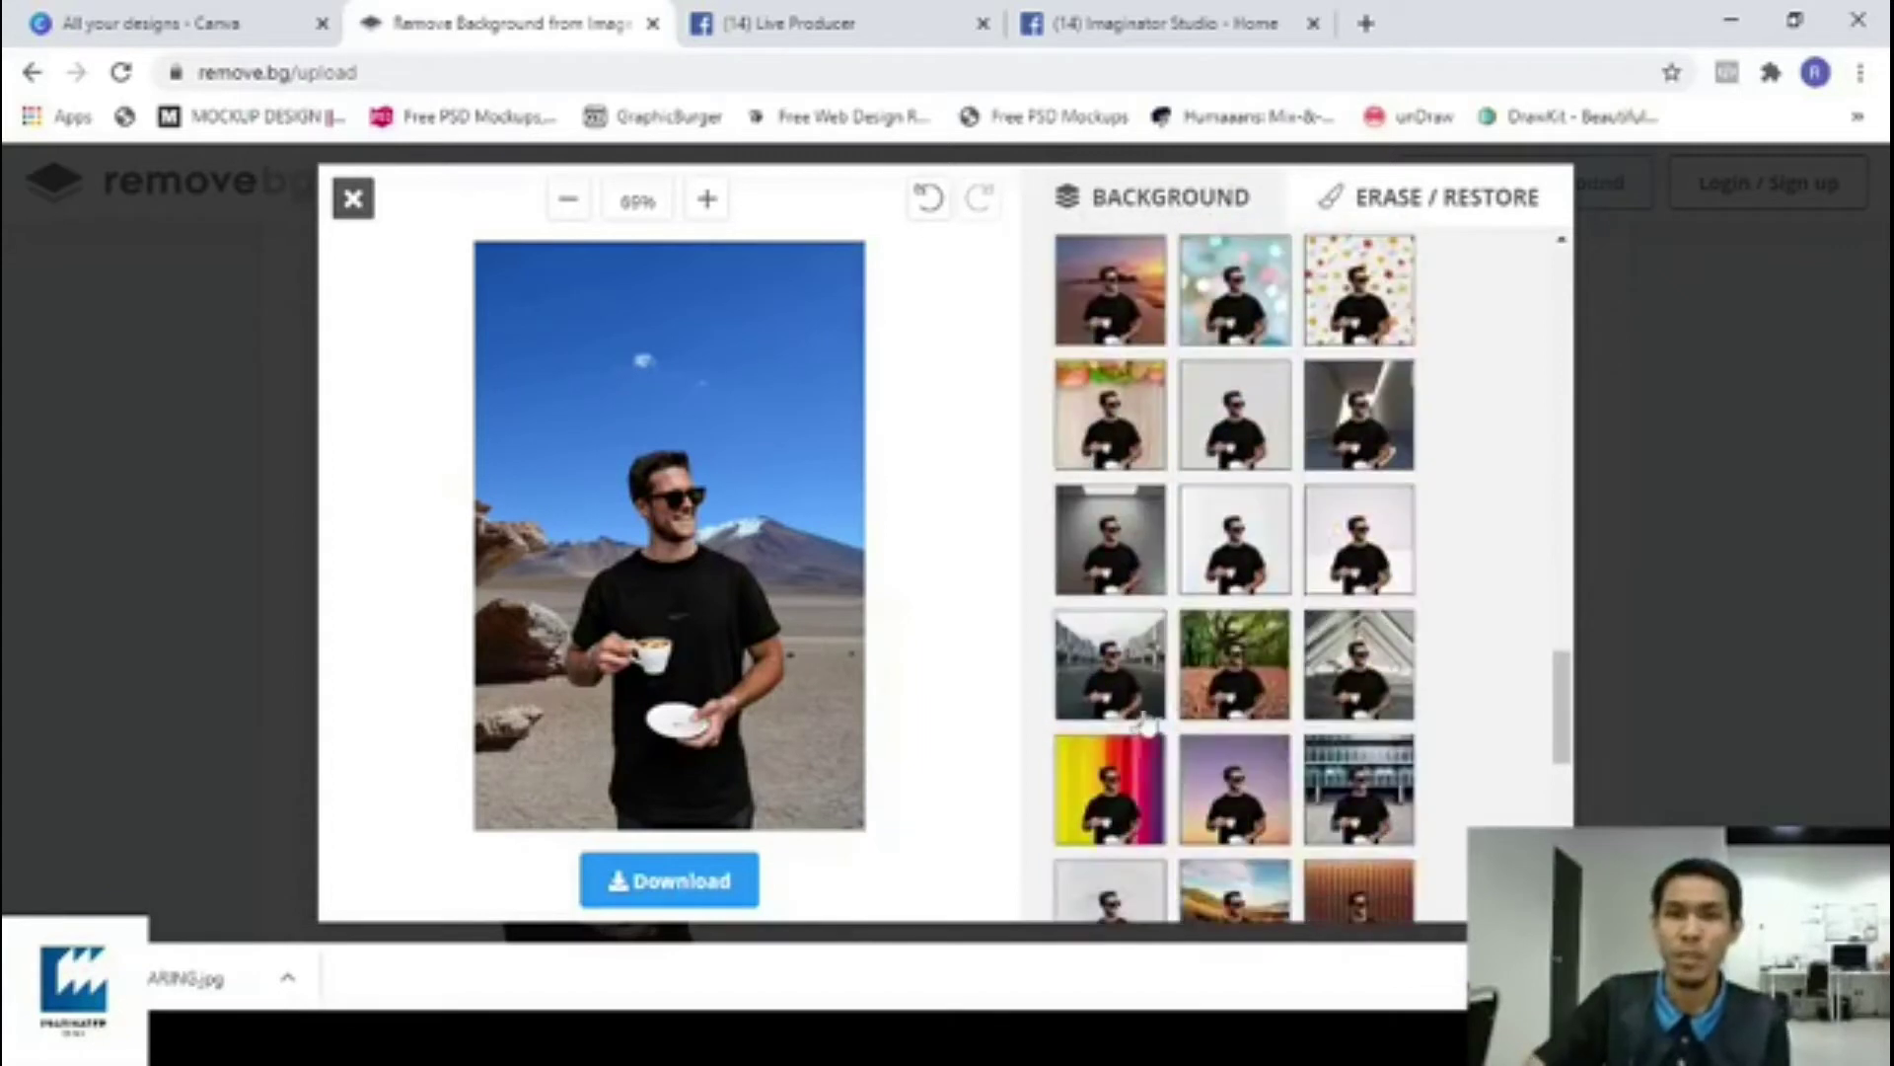
click(1247, 696)
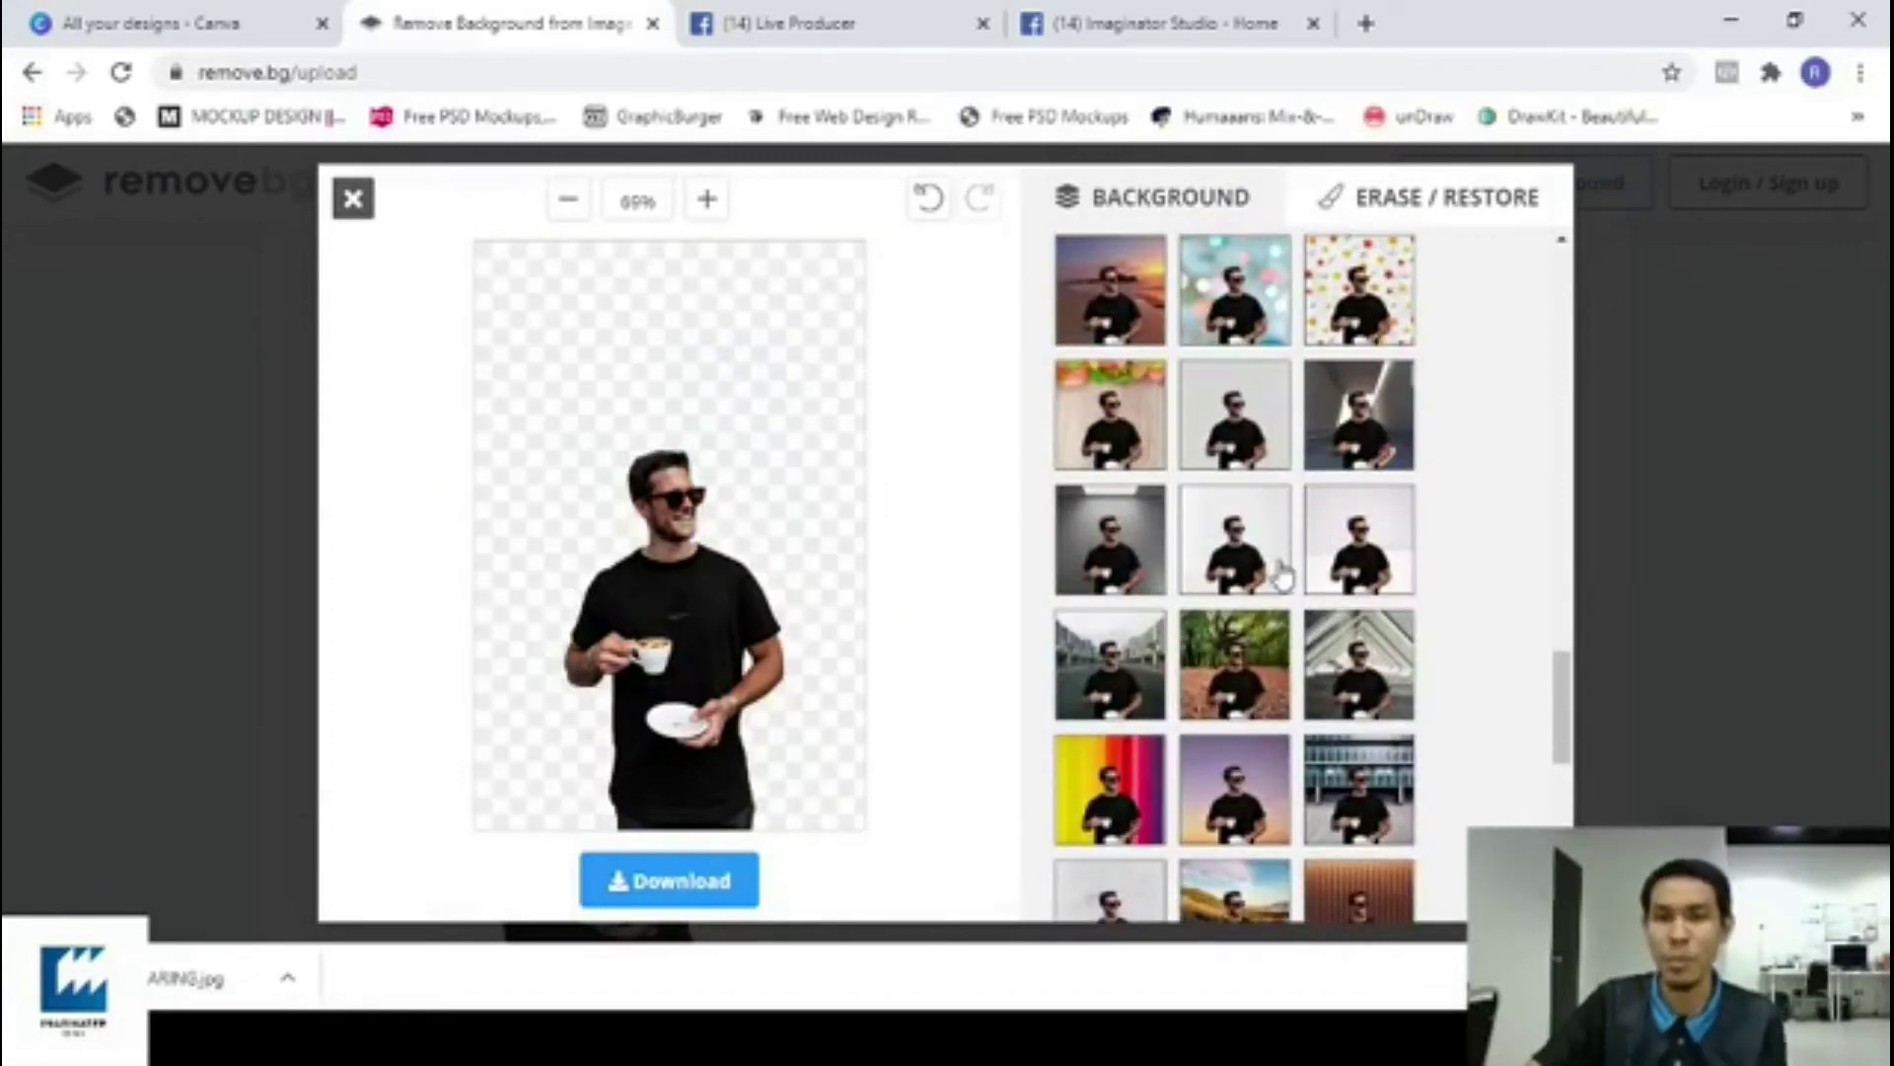
Try the glass-fronted building background, and replace it with the dark parking garage photo.
scroll(1322, 612, down, 2)
scroll(1322, 617, down, 1)
click(1382, 528)
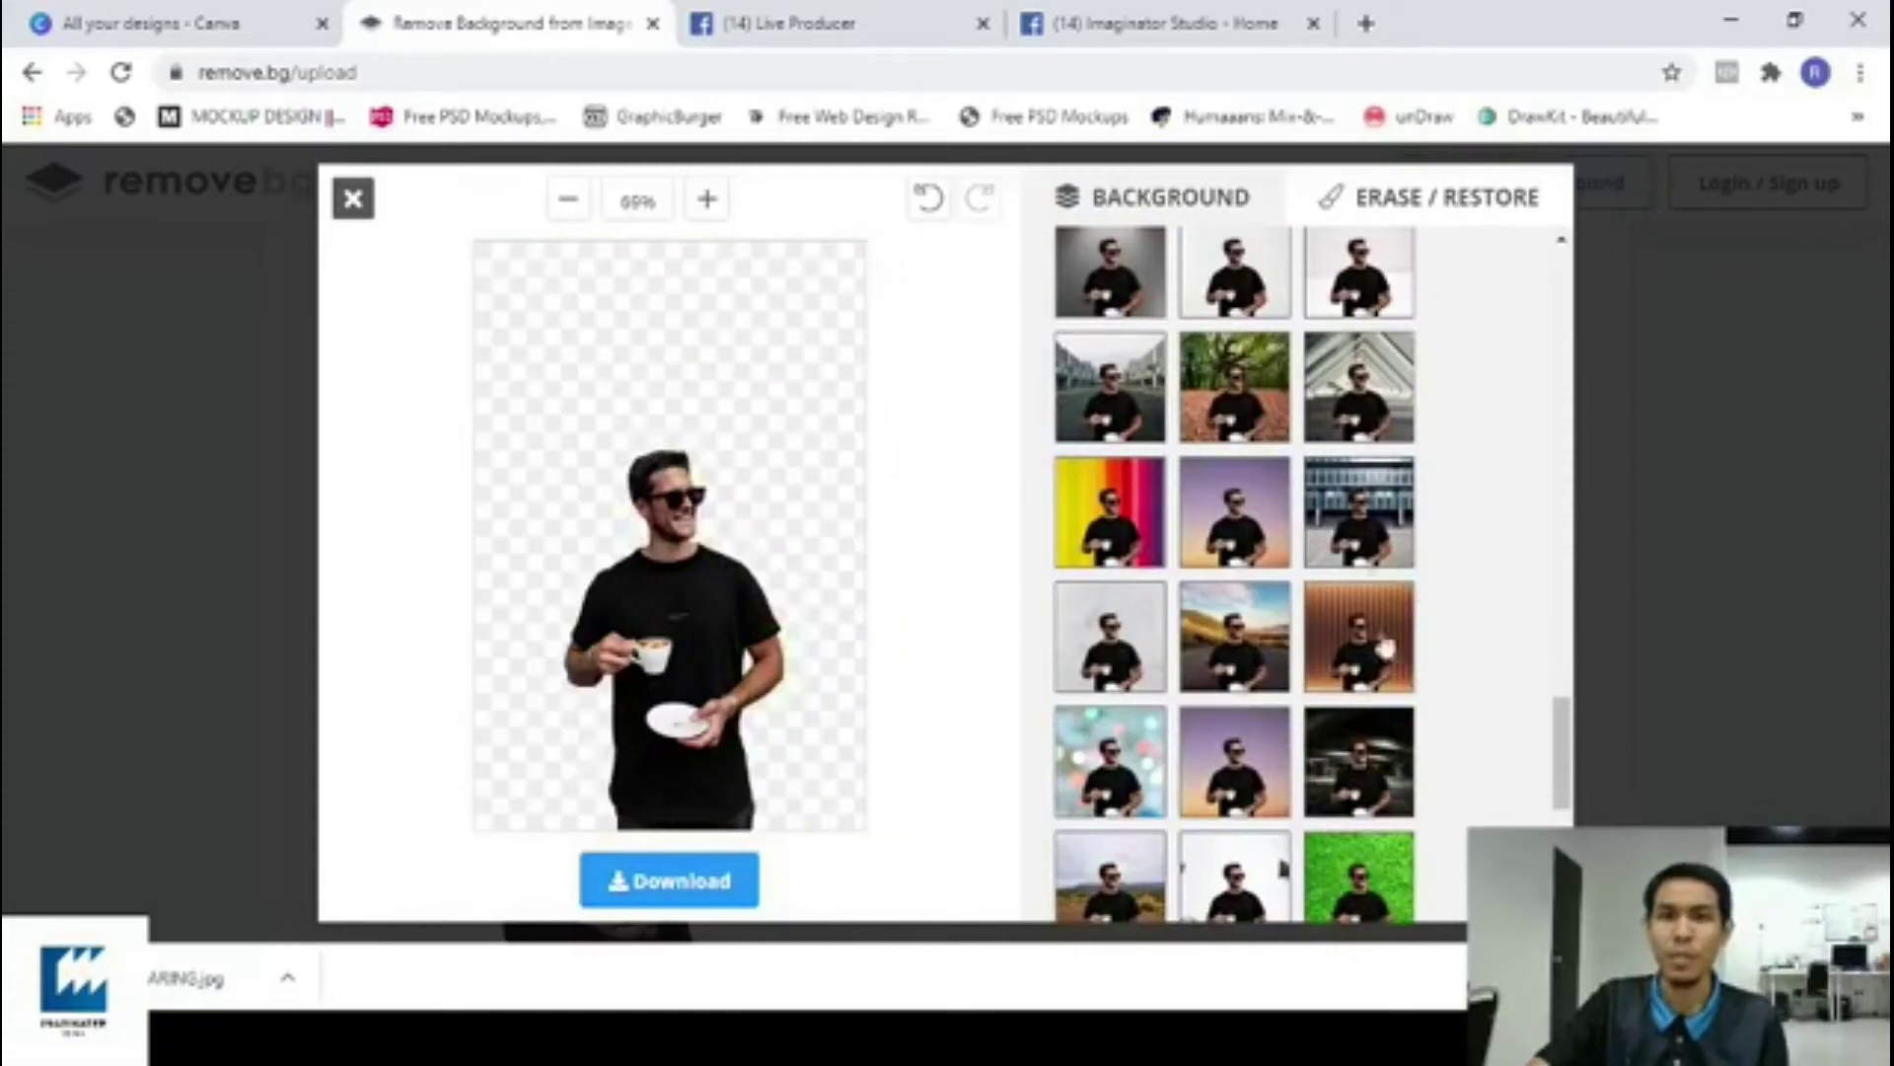
click(1381, 784)
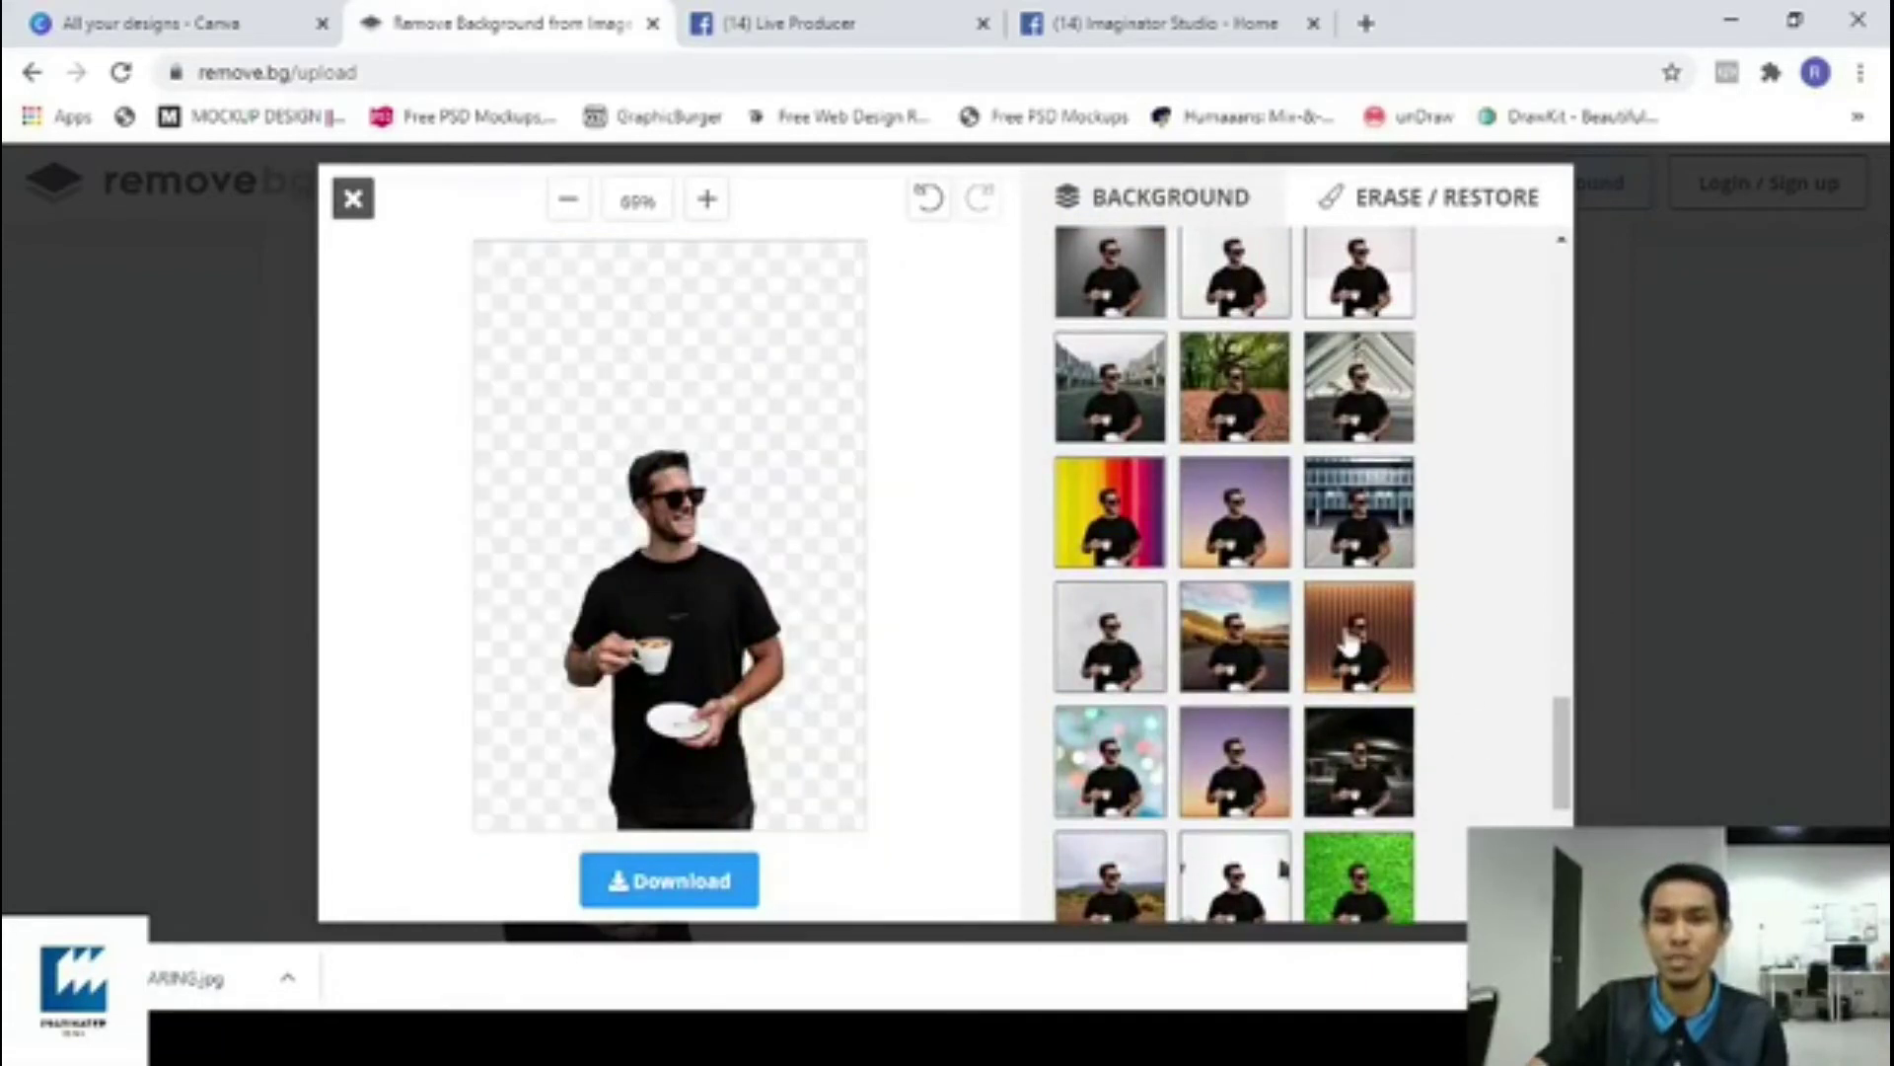
scroll(1323, 642, down, 4)
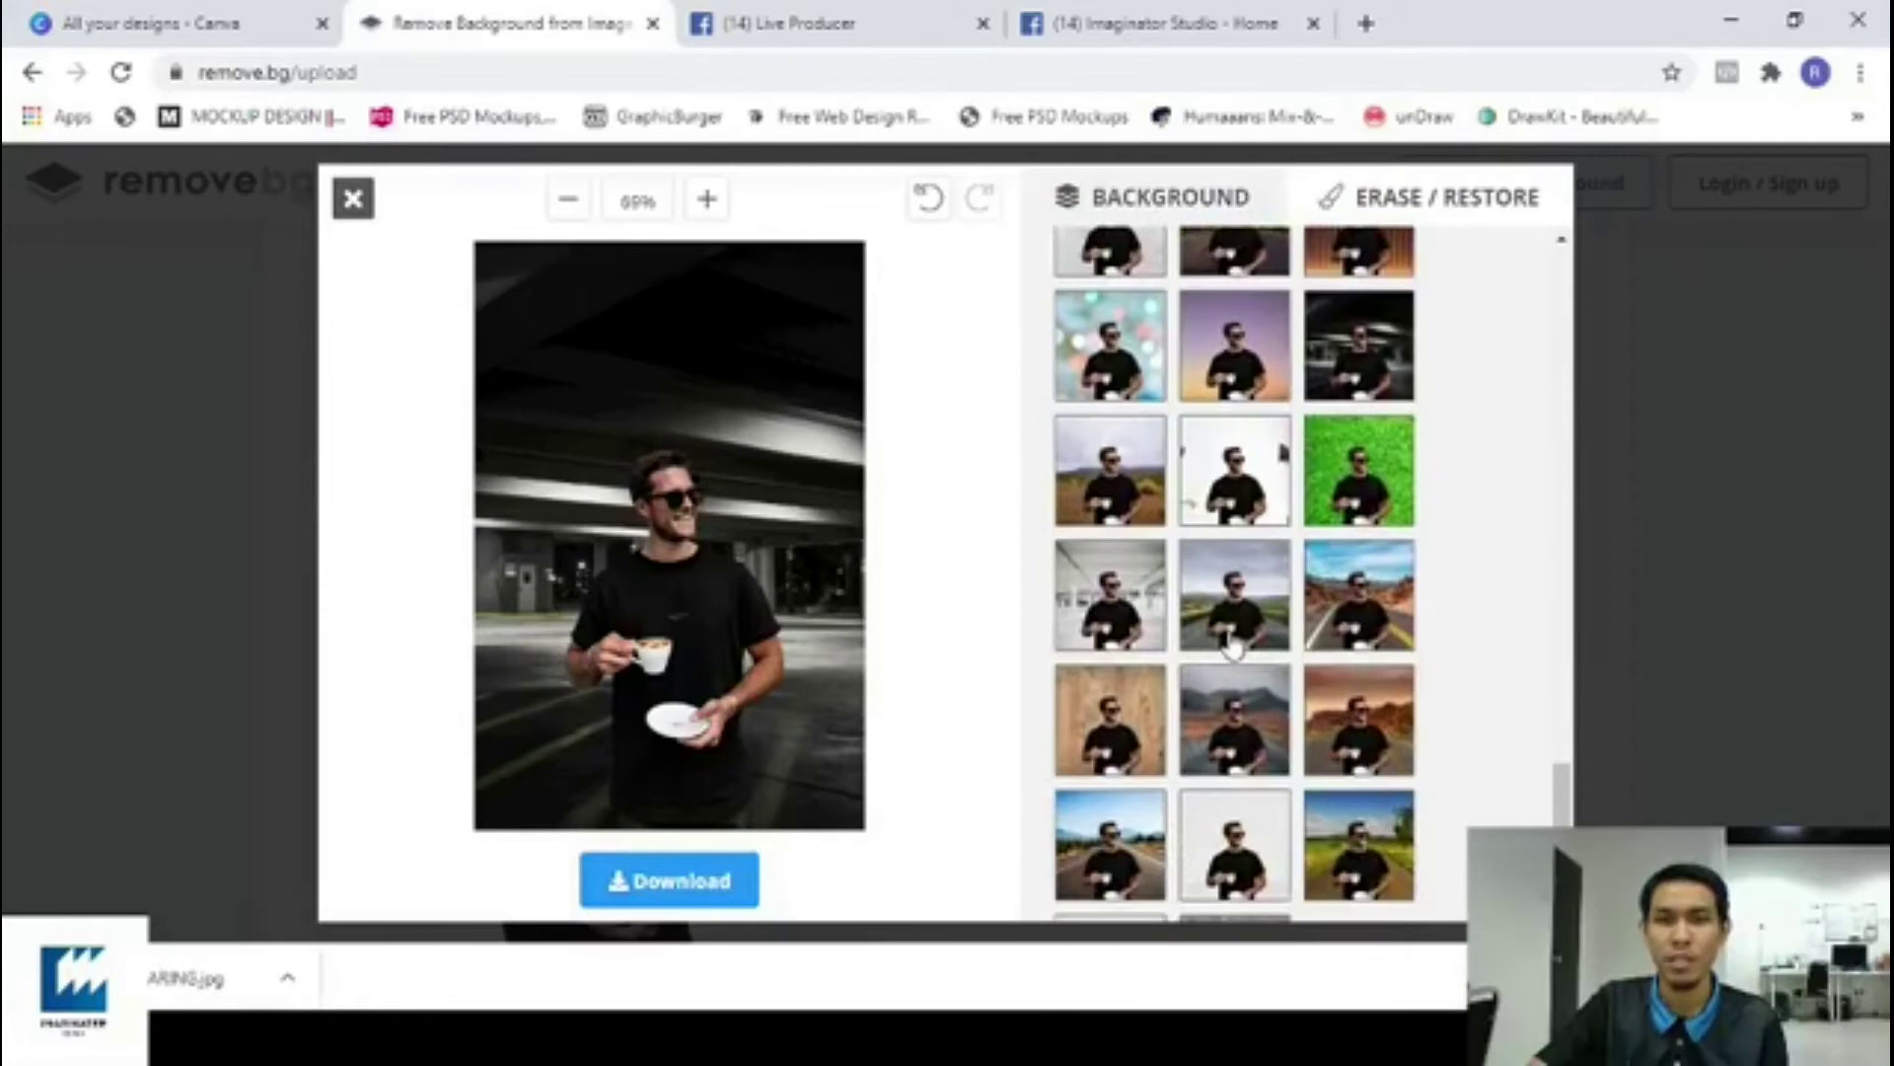
Try the open country road photo with a cloudy sky behind the man with the coffee cup, and close the editor.
click(1233, 641)
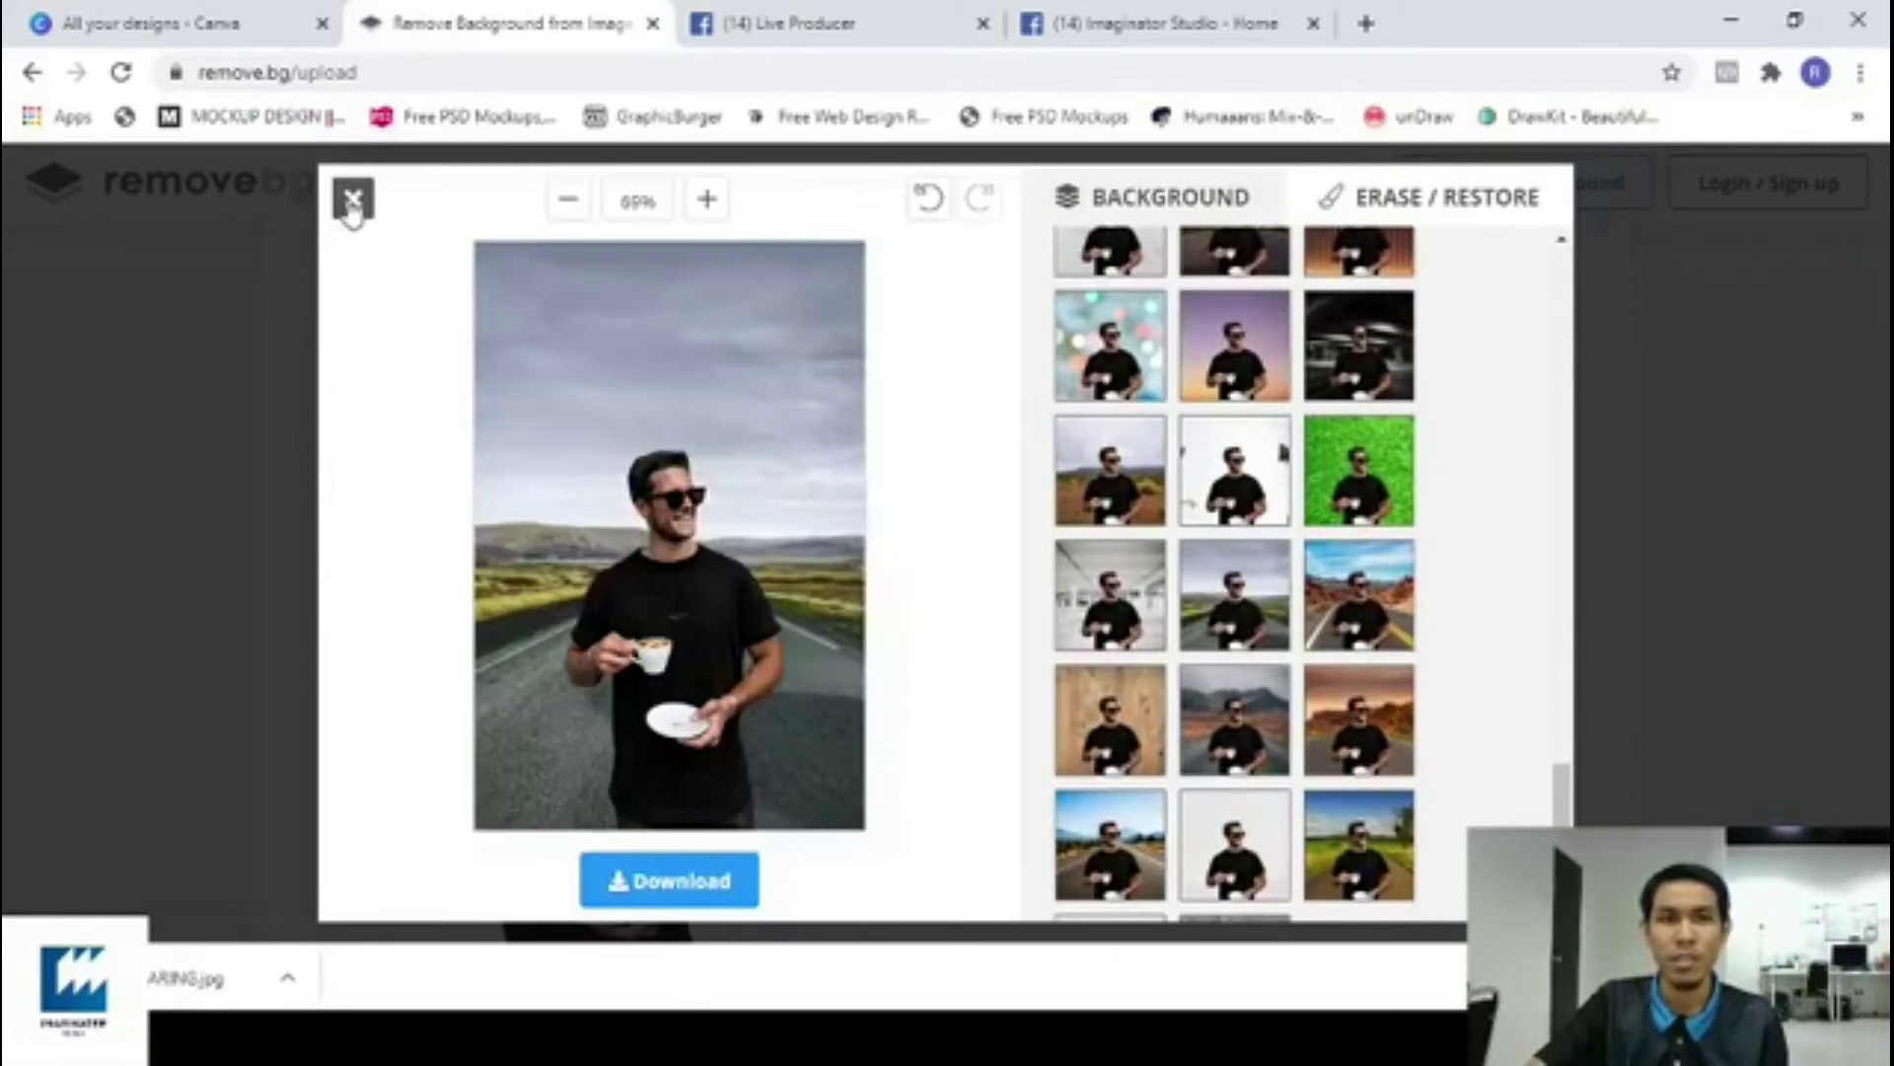
click(352, 205)
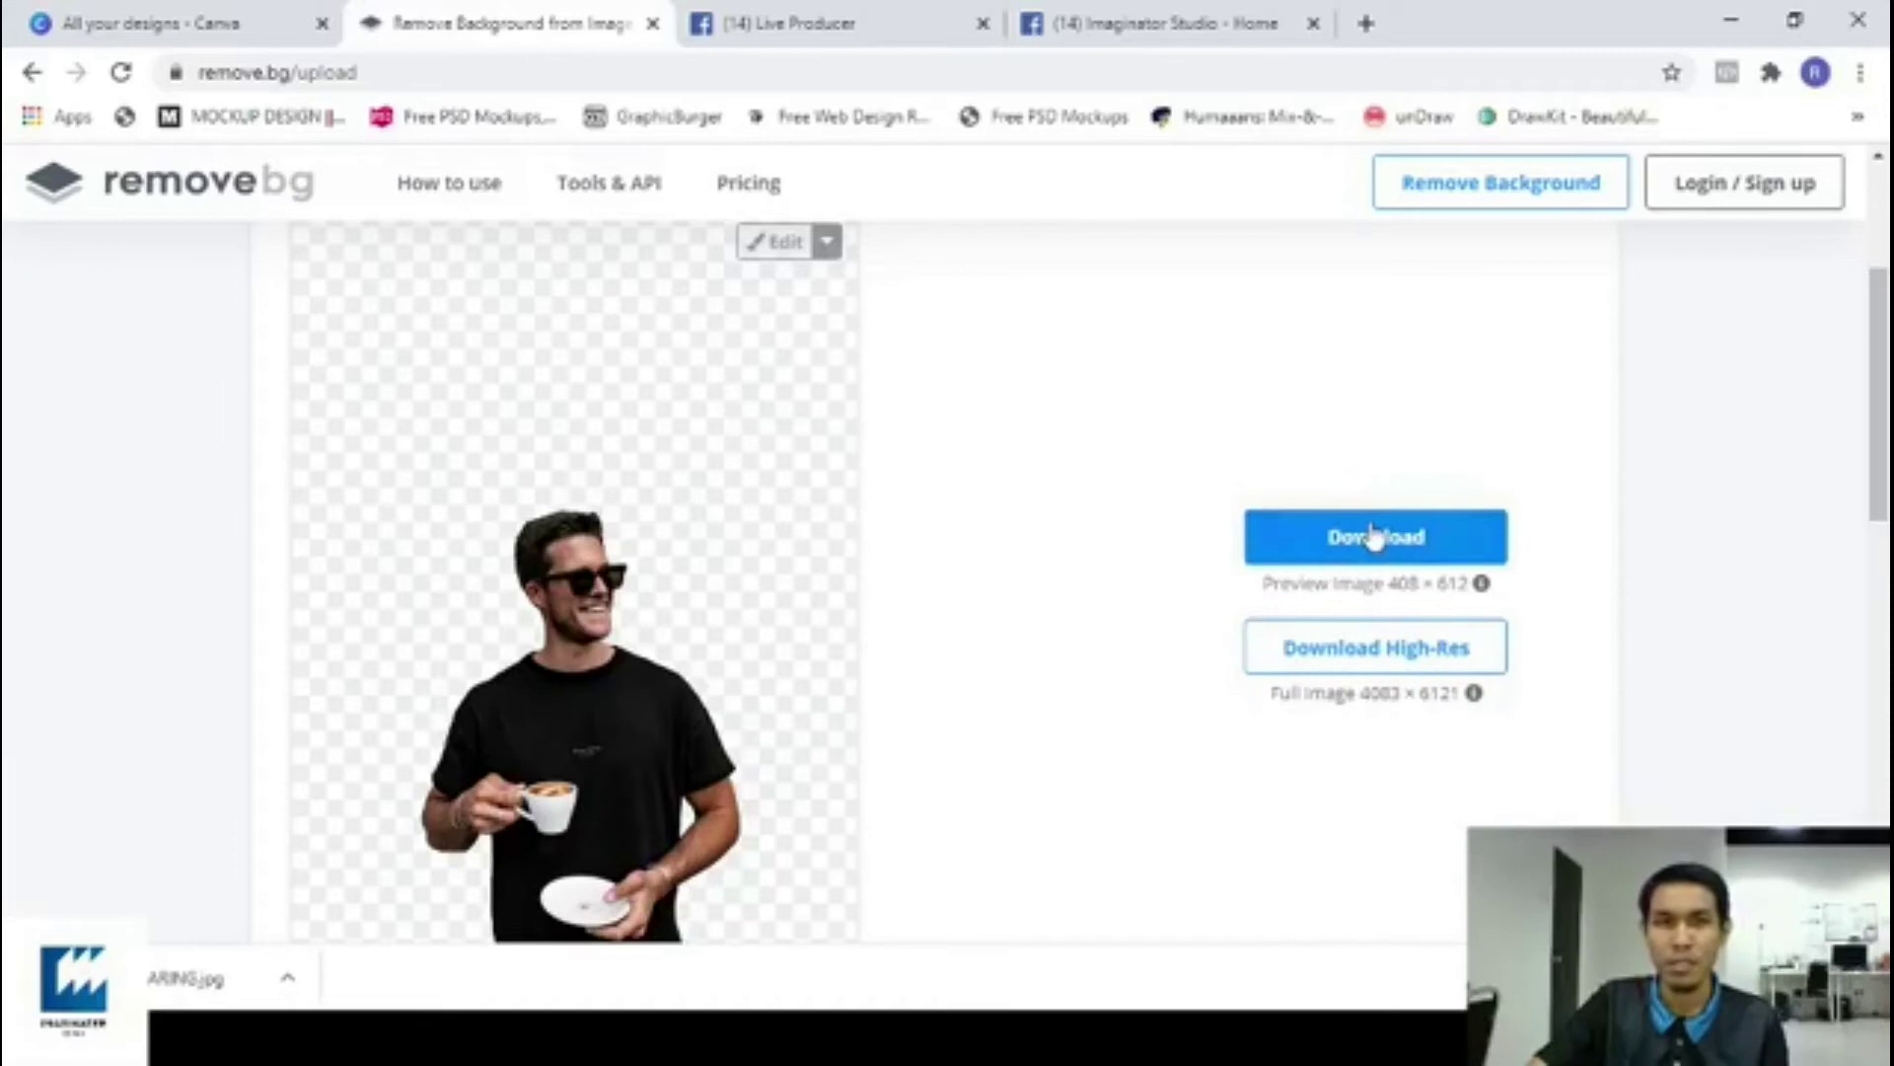
Upload the Imaginater Studio logo image to remove its background.
scroll(1498, 308, up, 3)
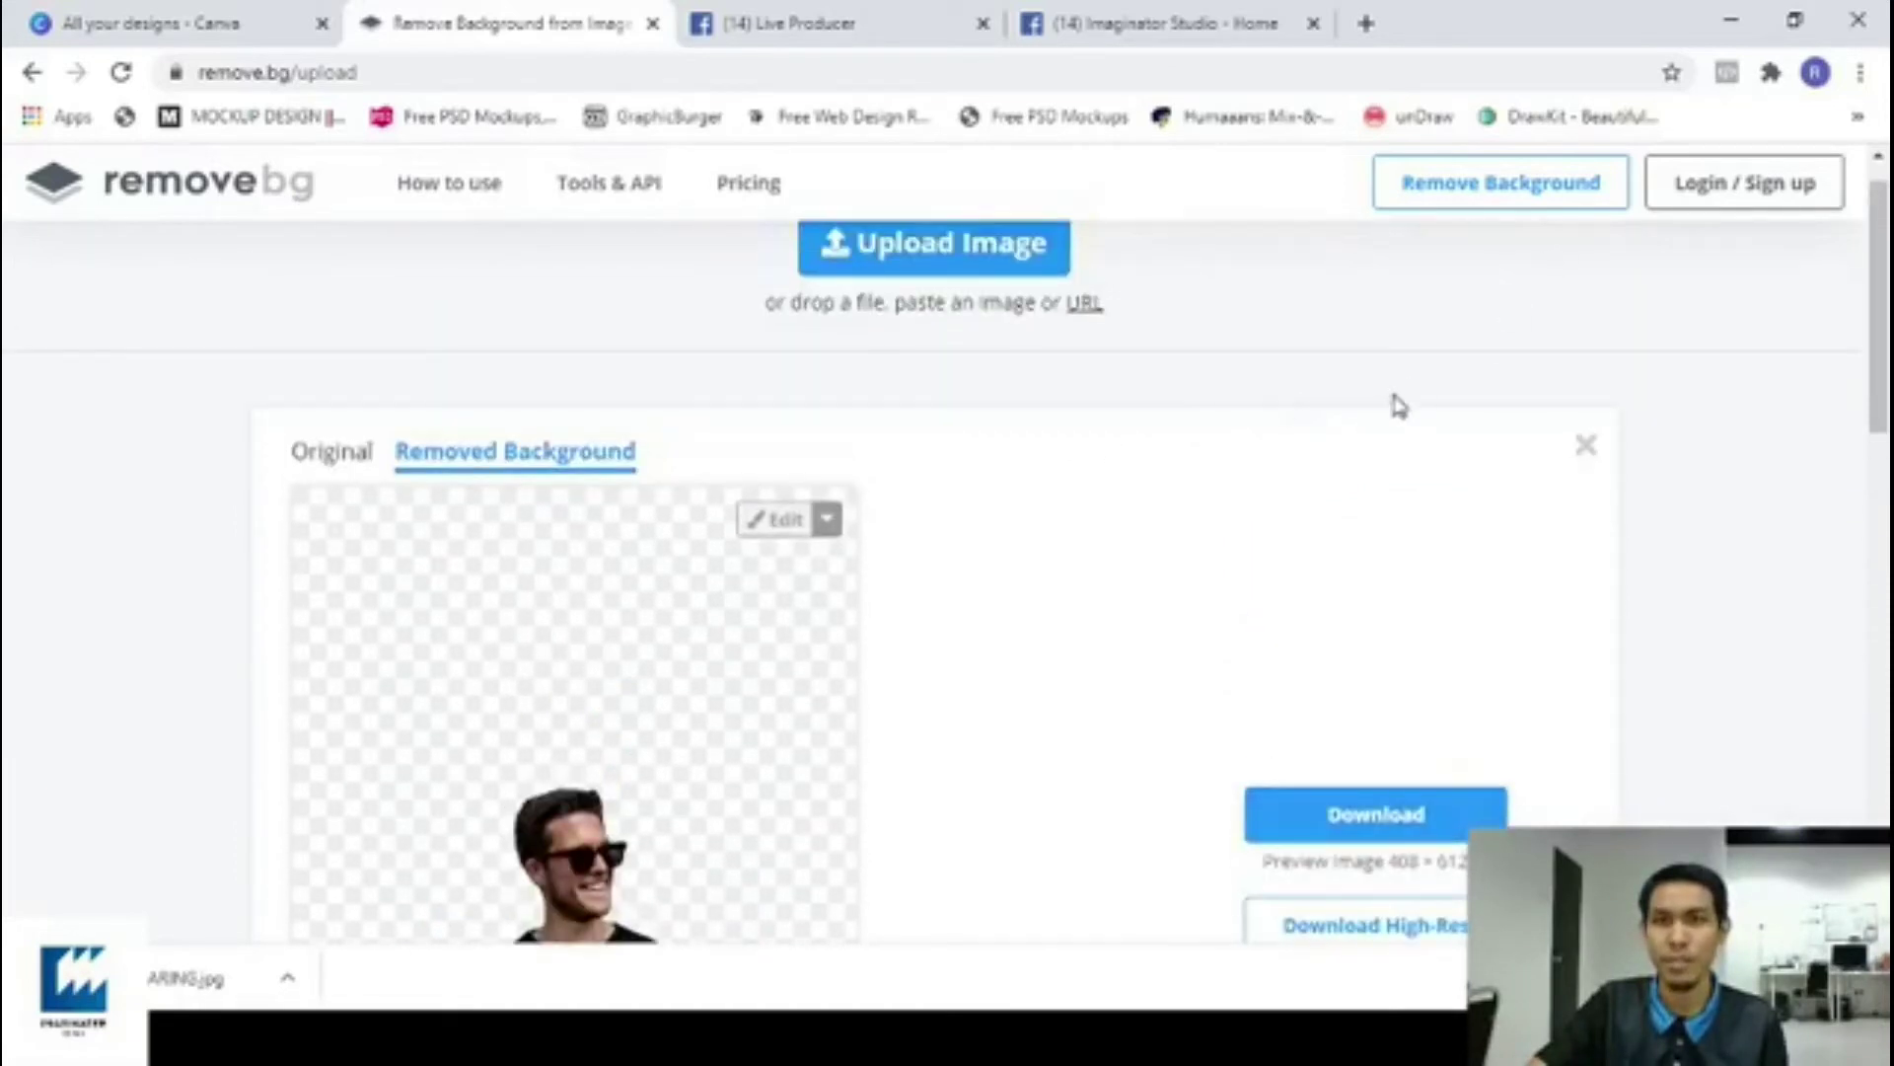
scroll(1413, 395, up, 1)
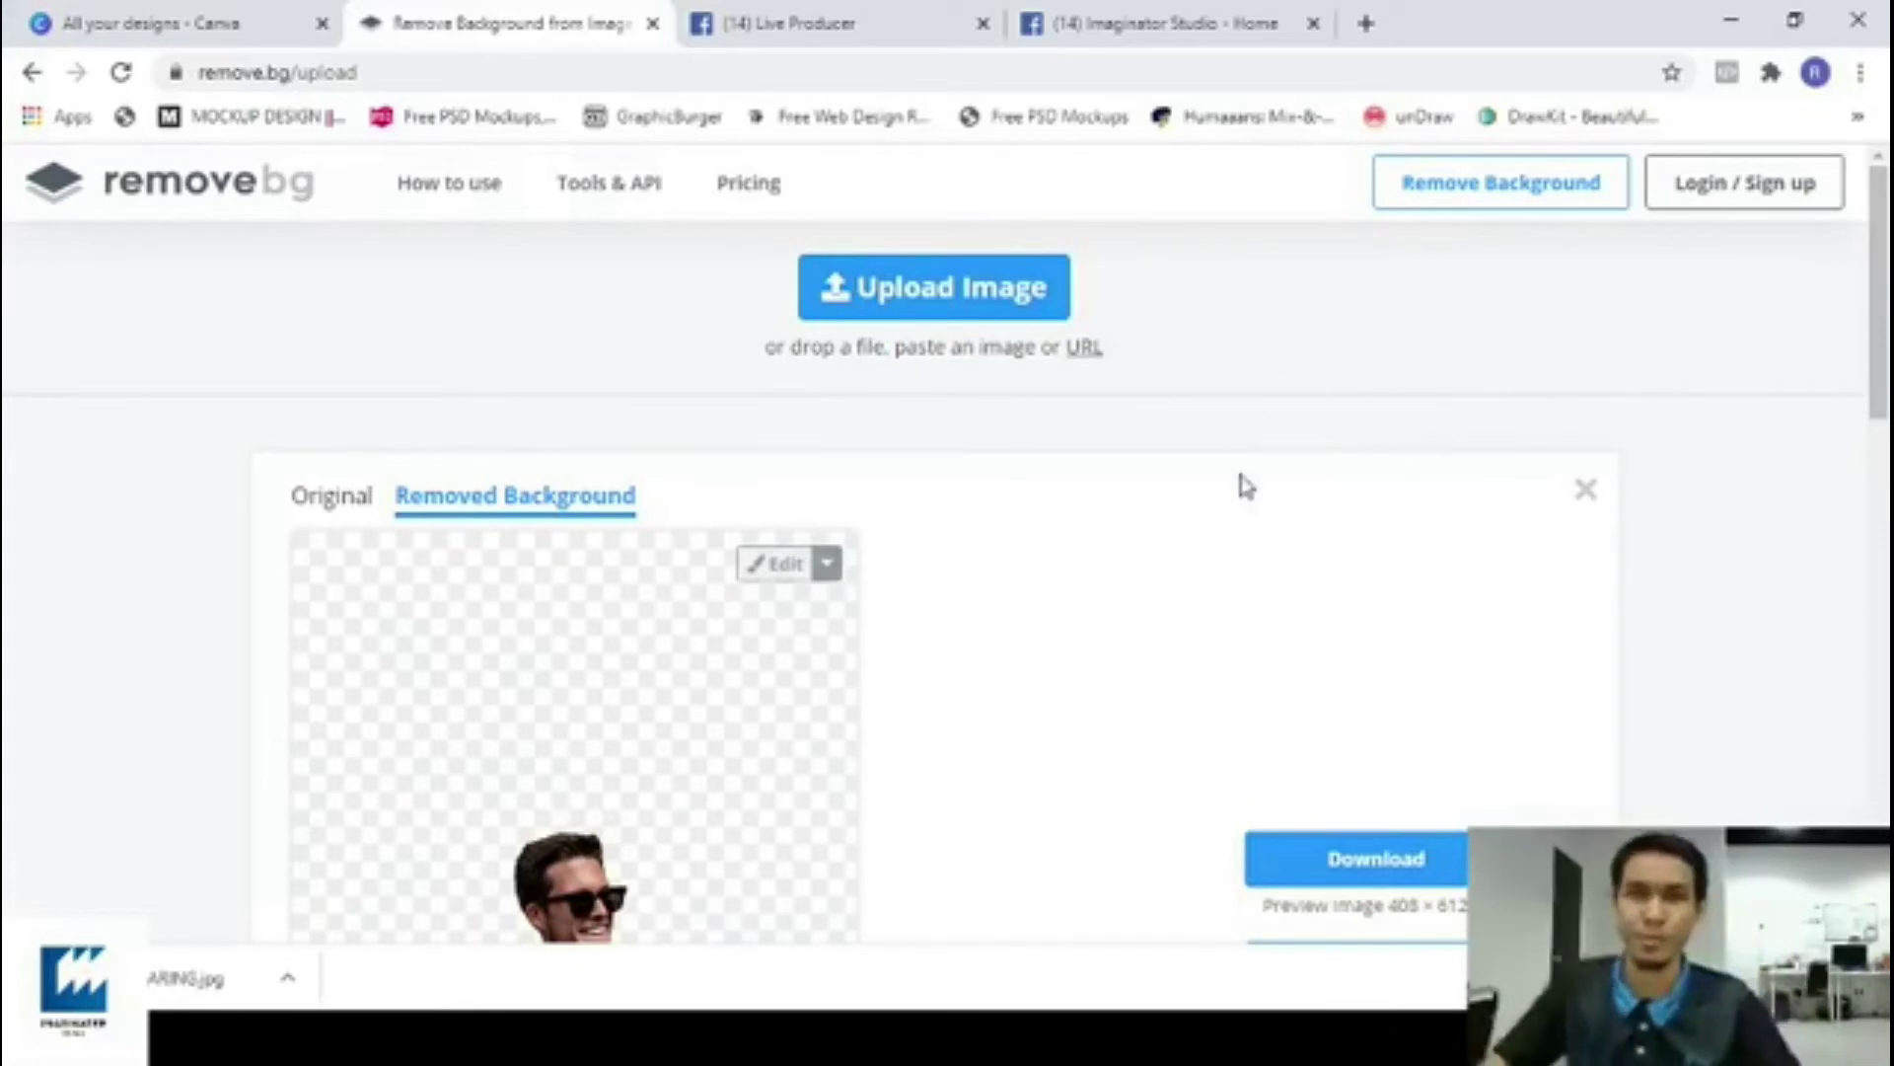
click(1004, 299)
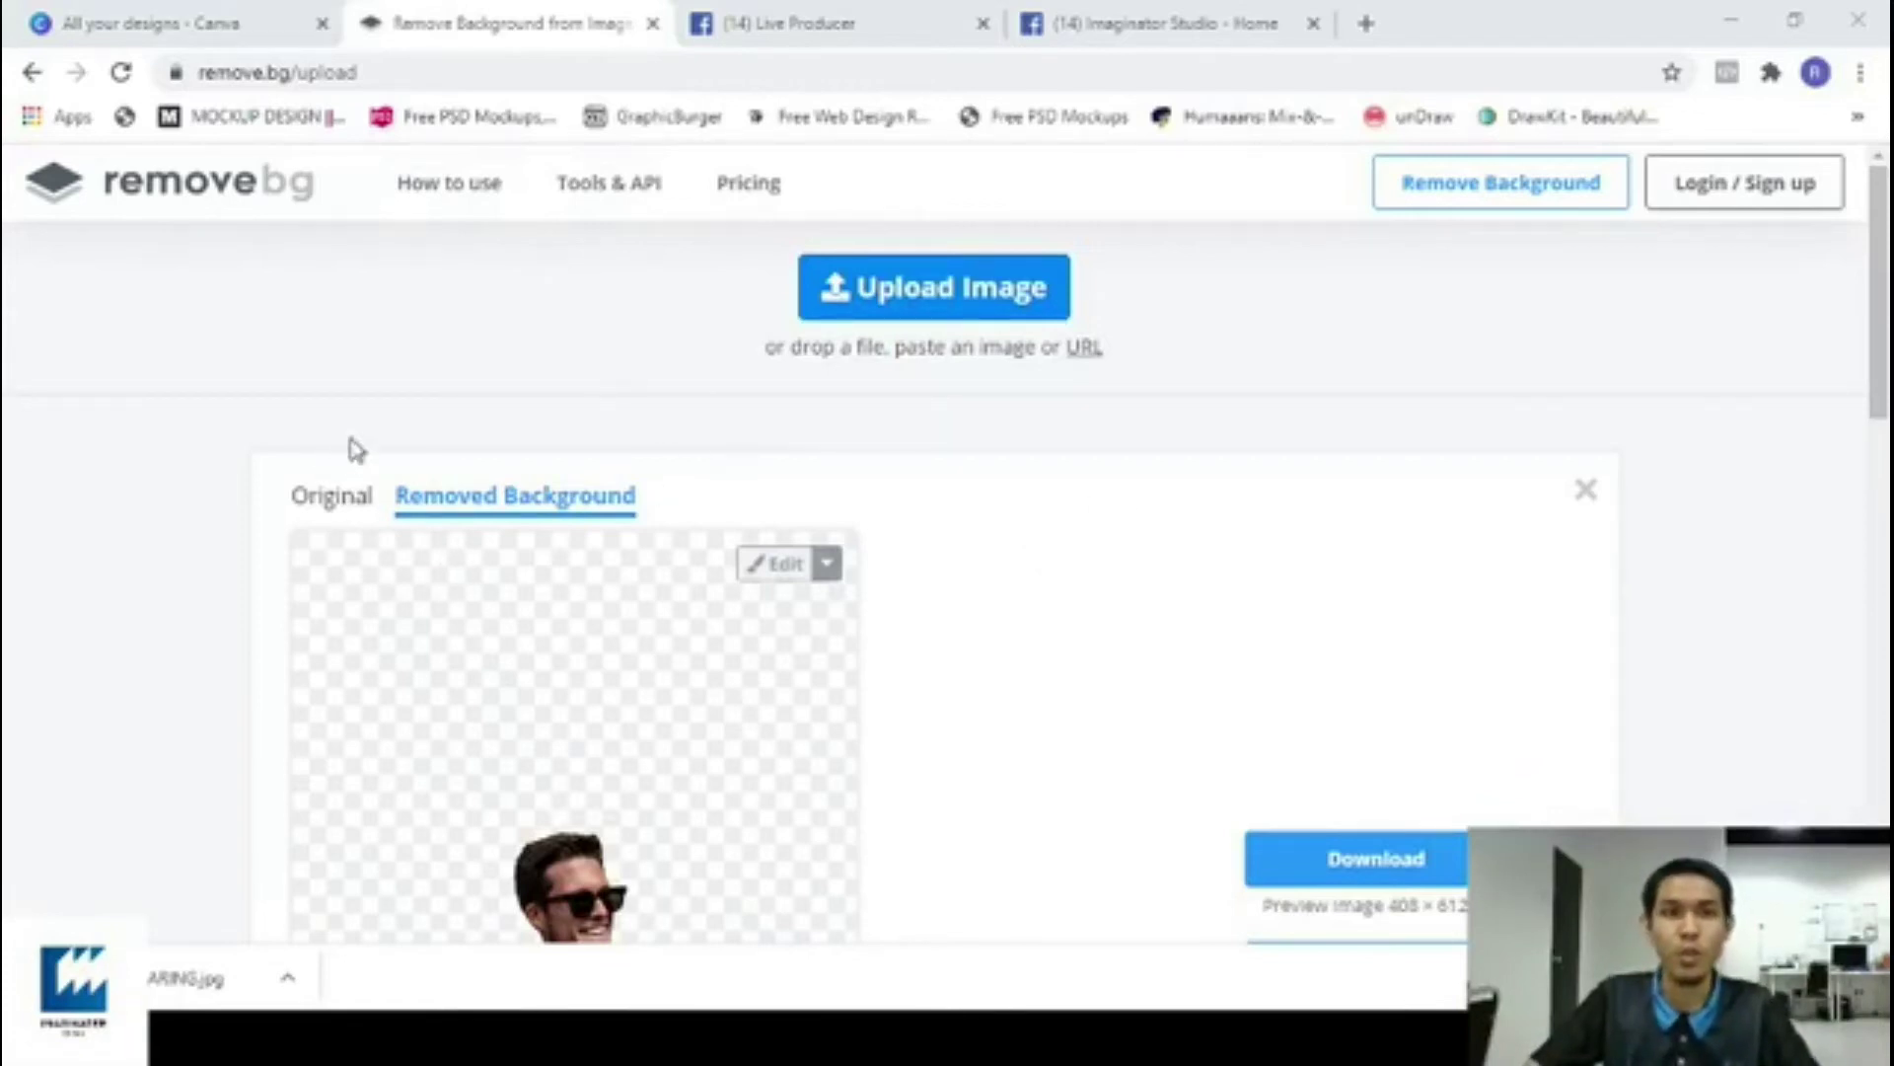
click(871, 958)
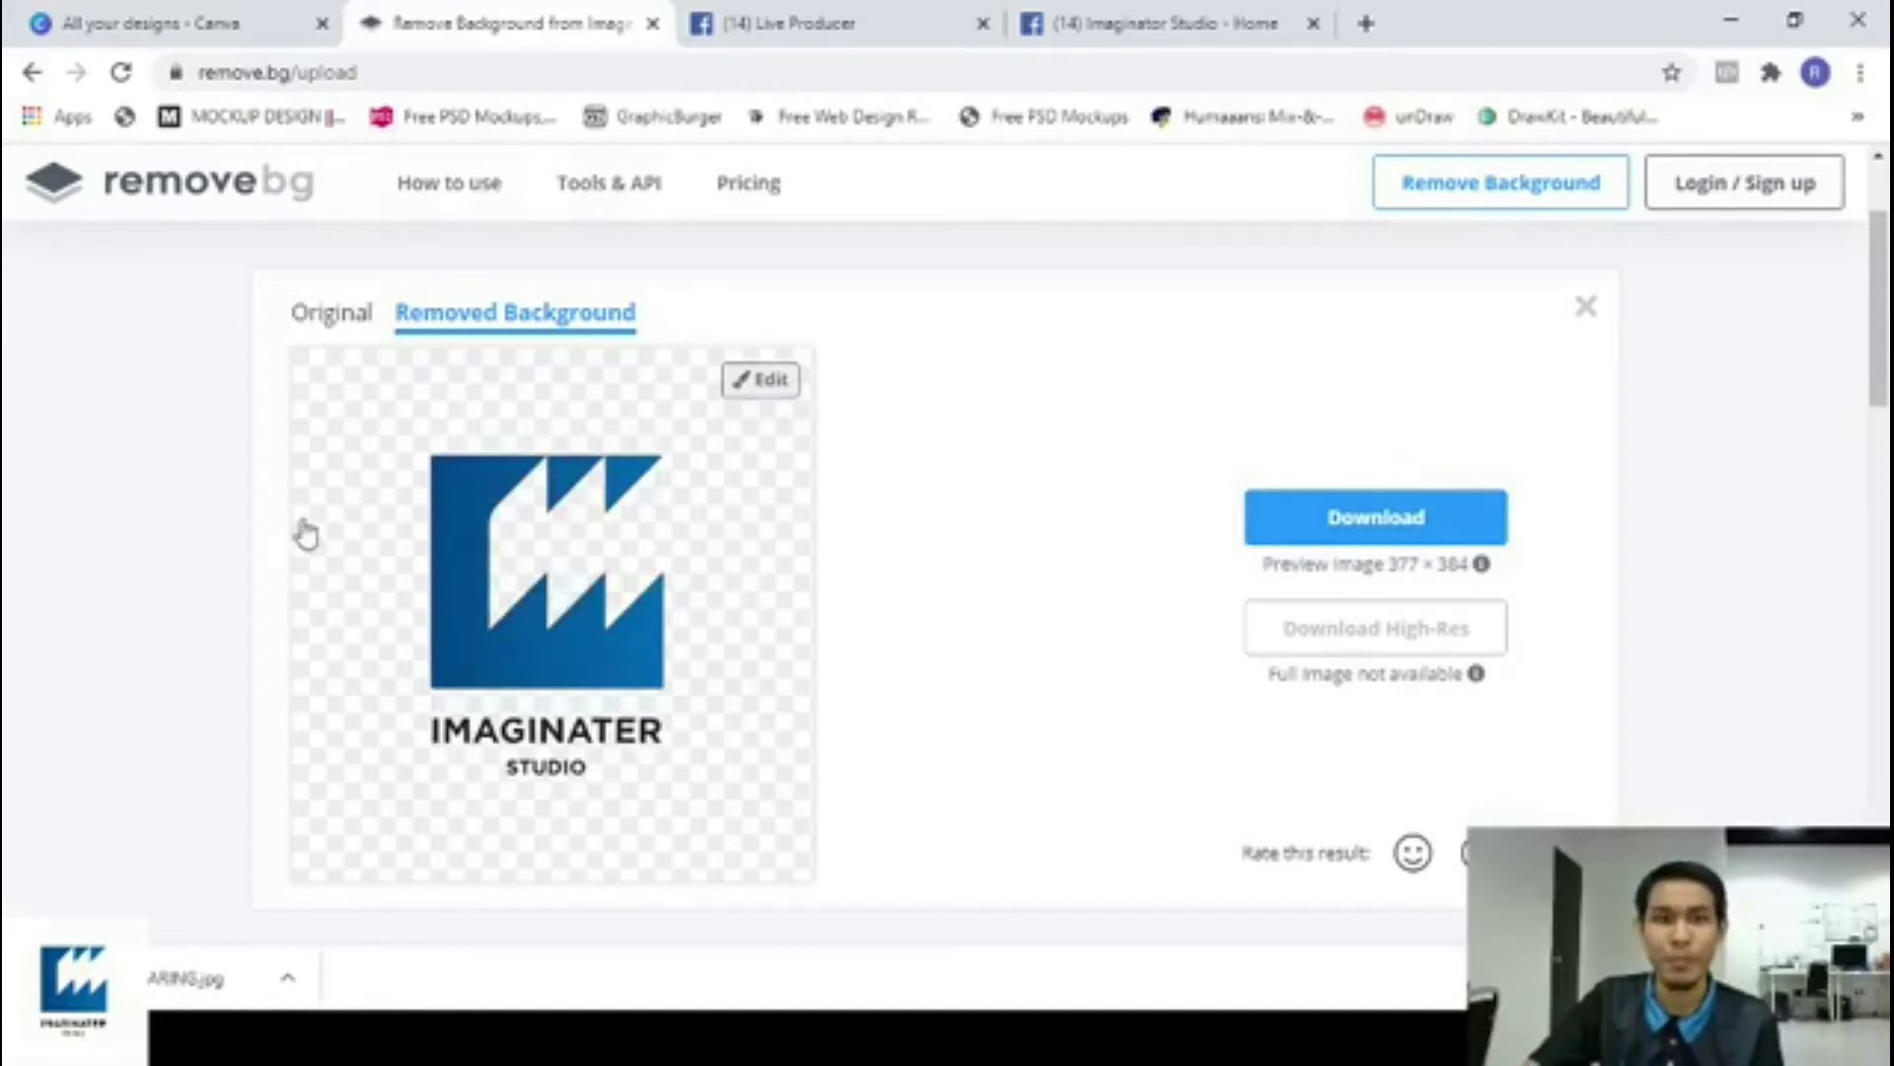
Open the logo cutout for editing and try the purple-to-orange sunset sky photo as its background.
click(761, 380)
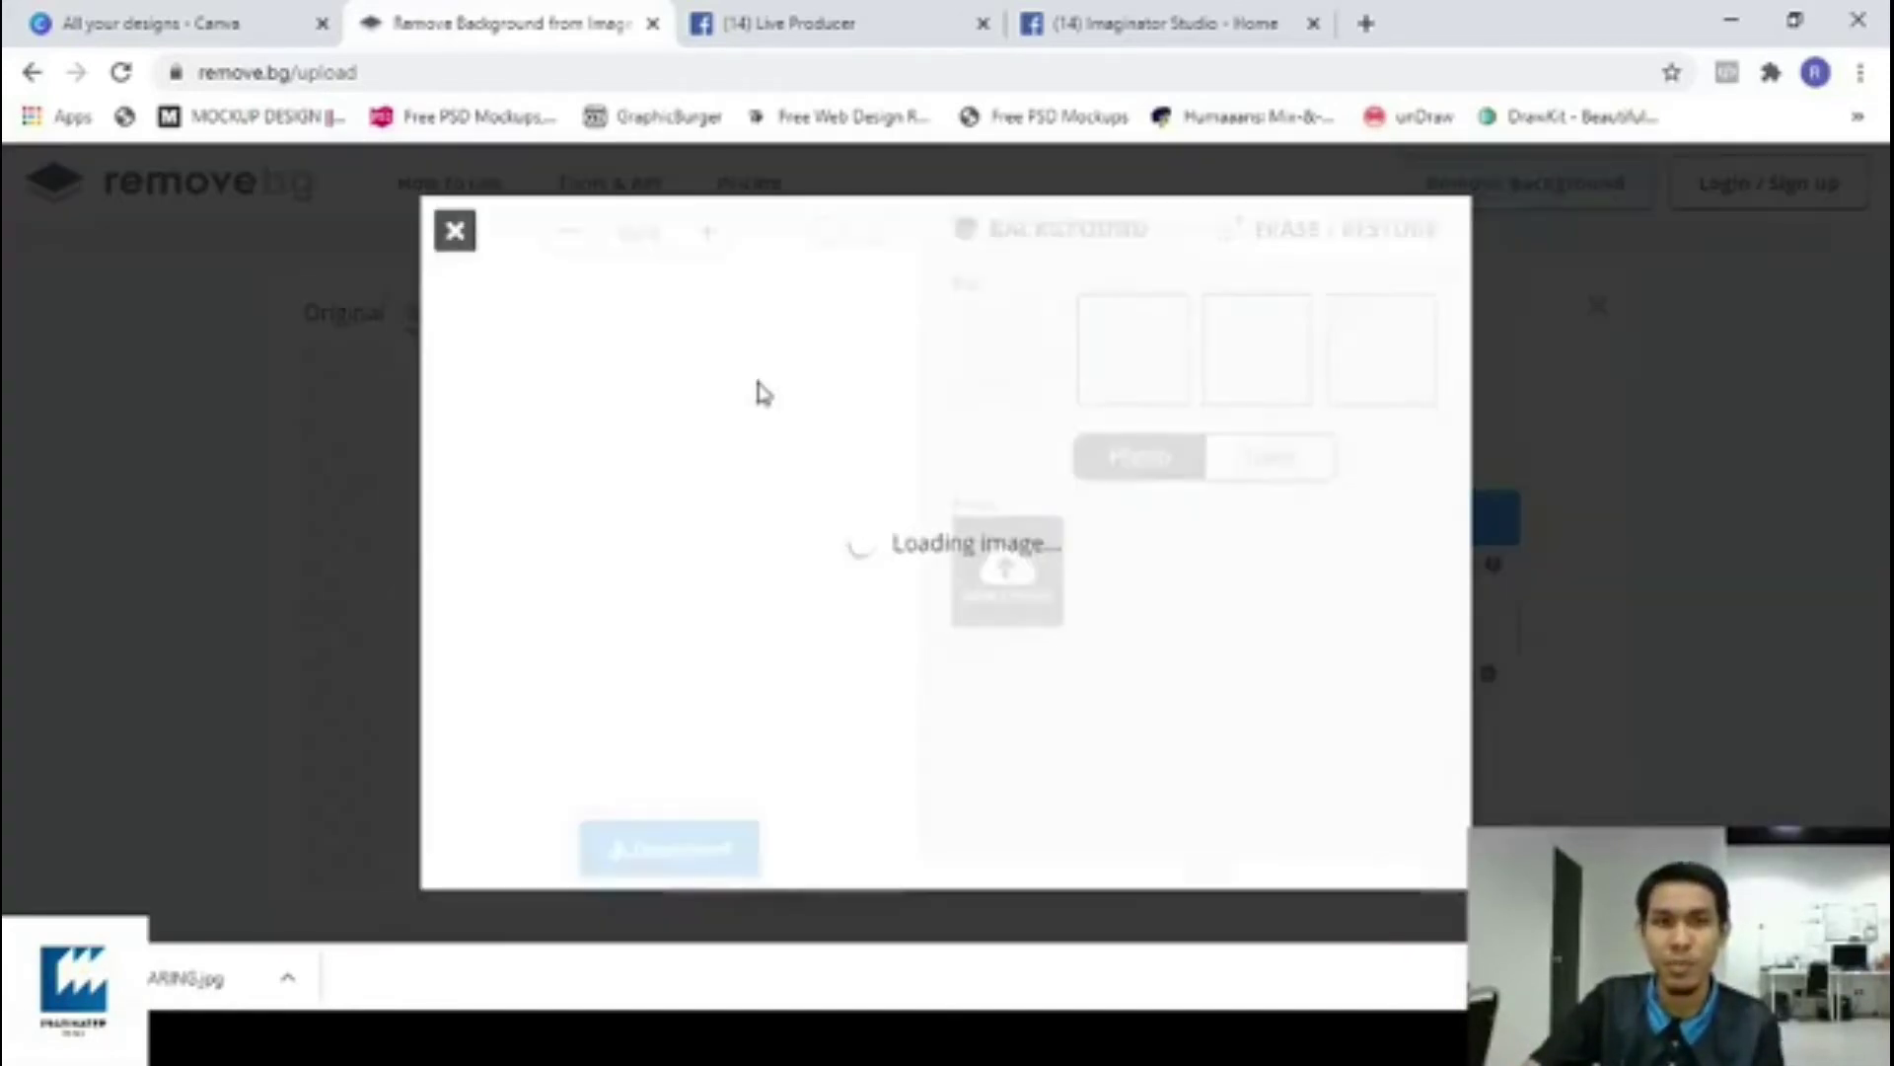
click(710, 223)
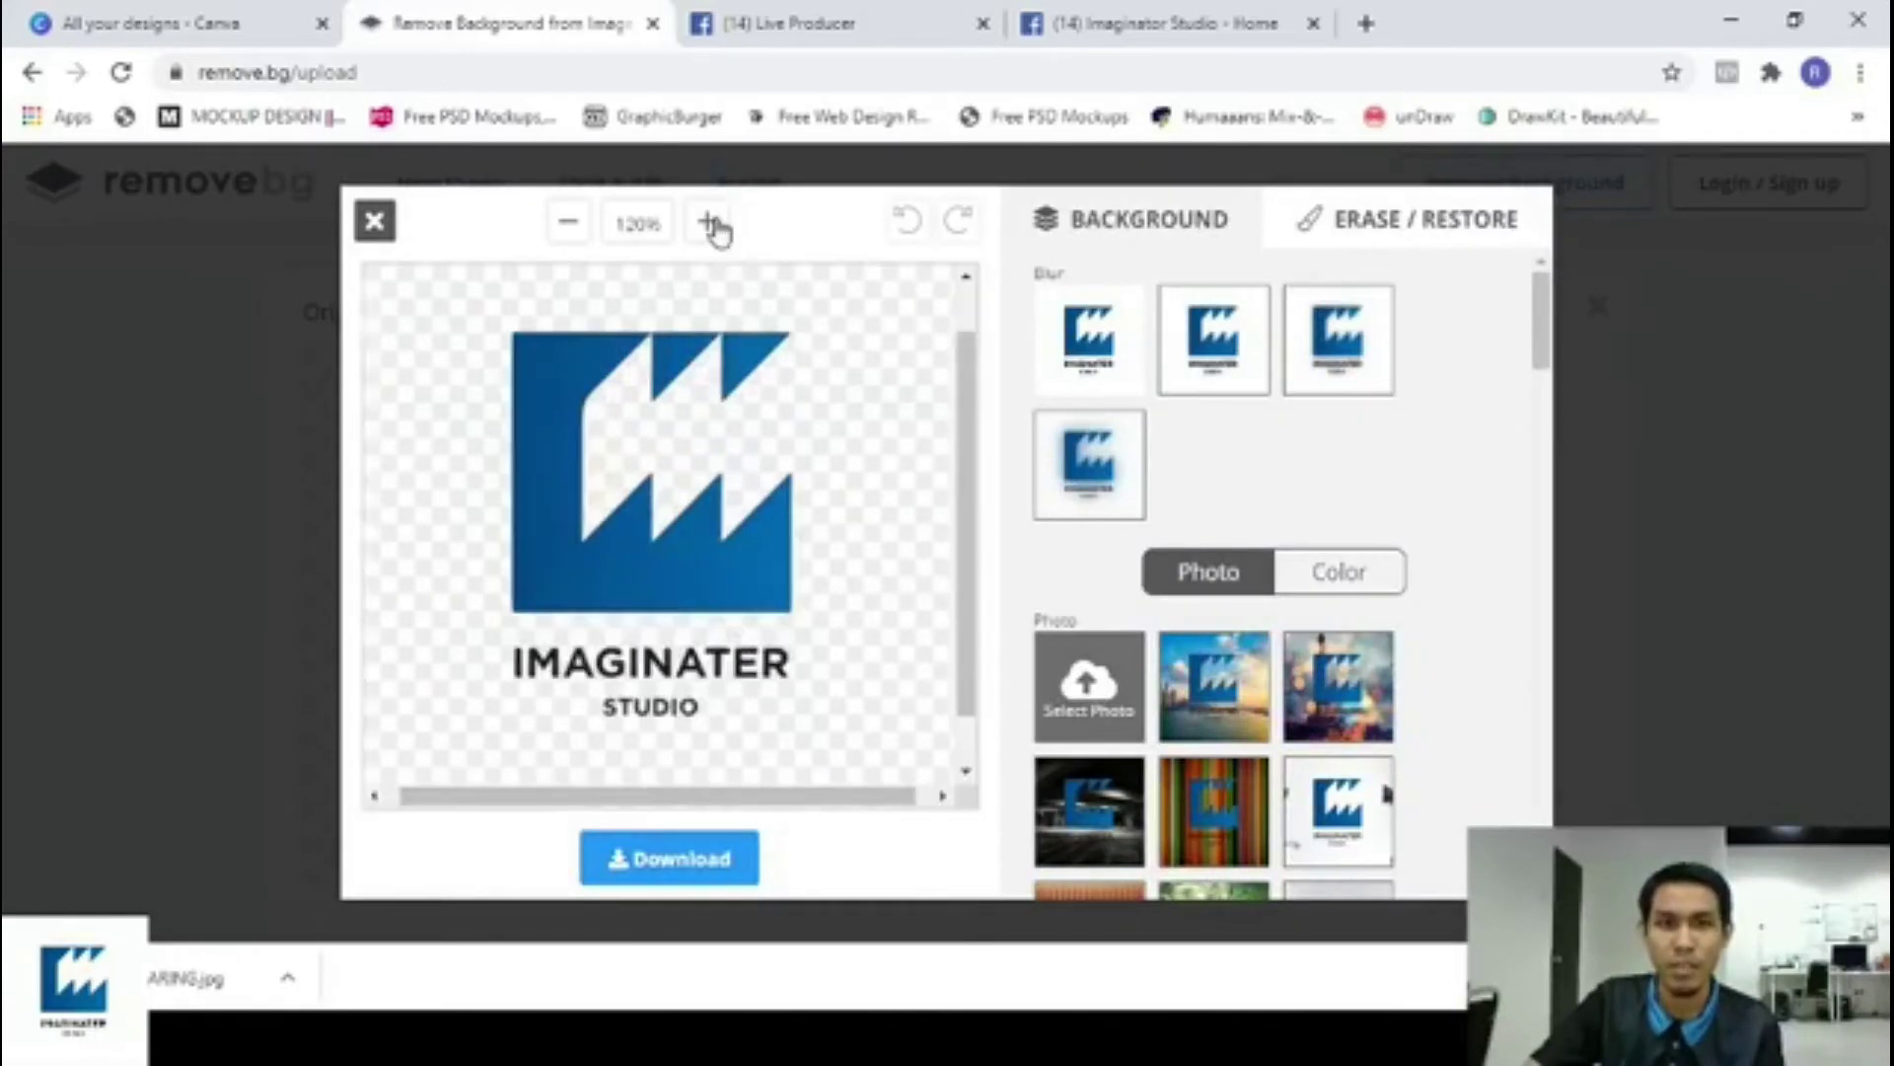
click(568, 223)
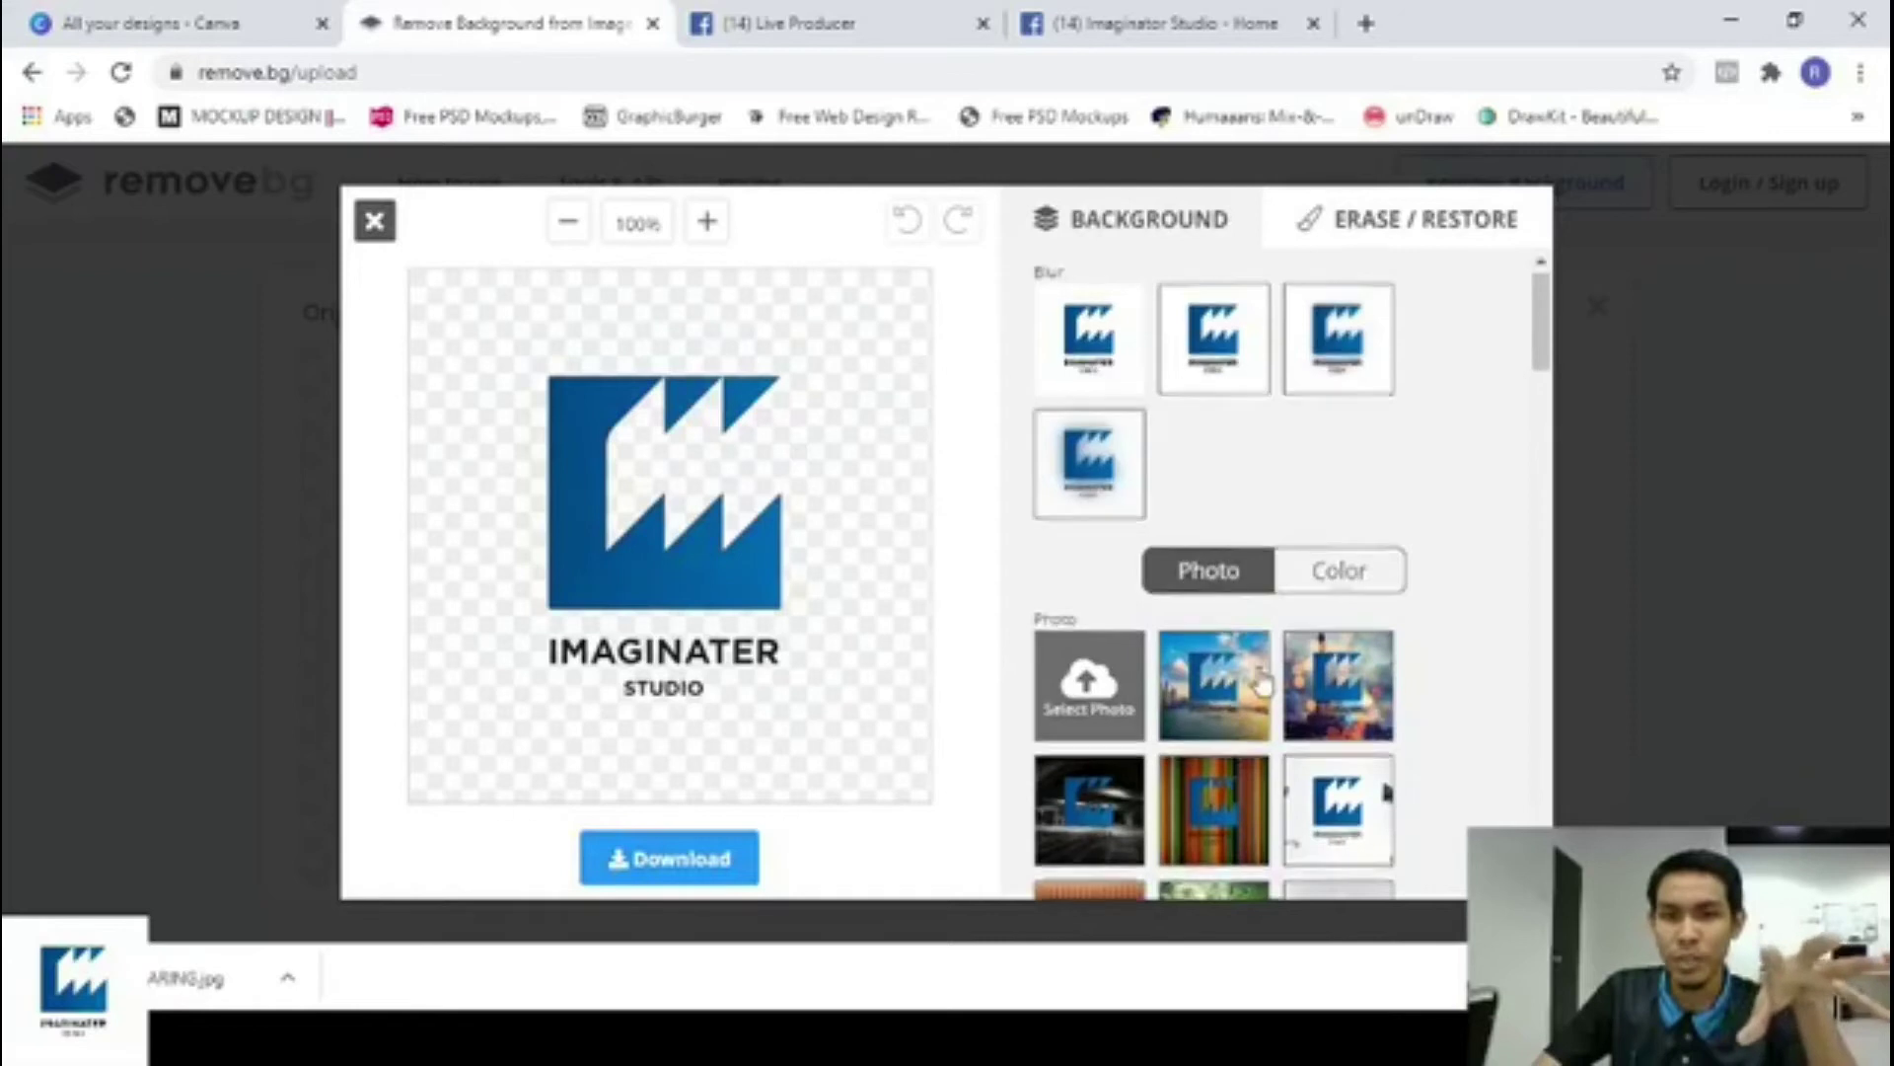
scroll(1537, 712, down, 4)
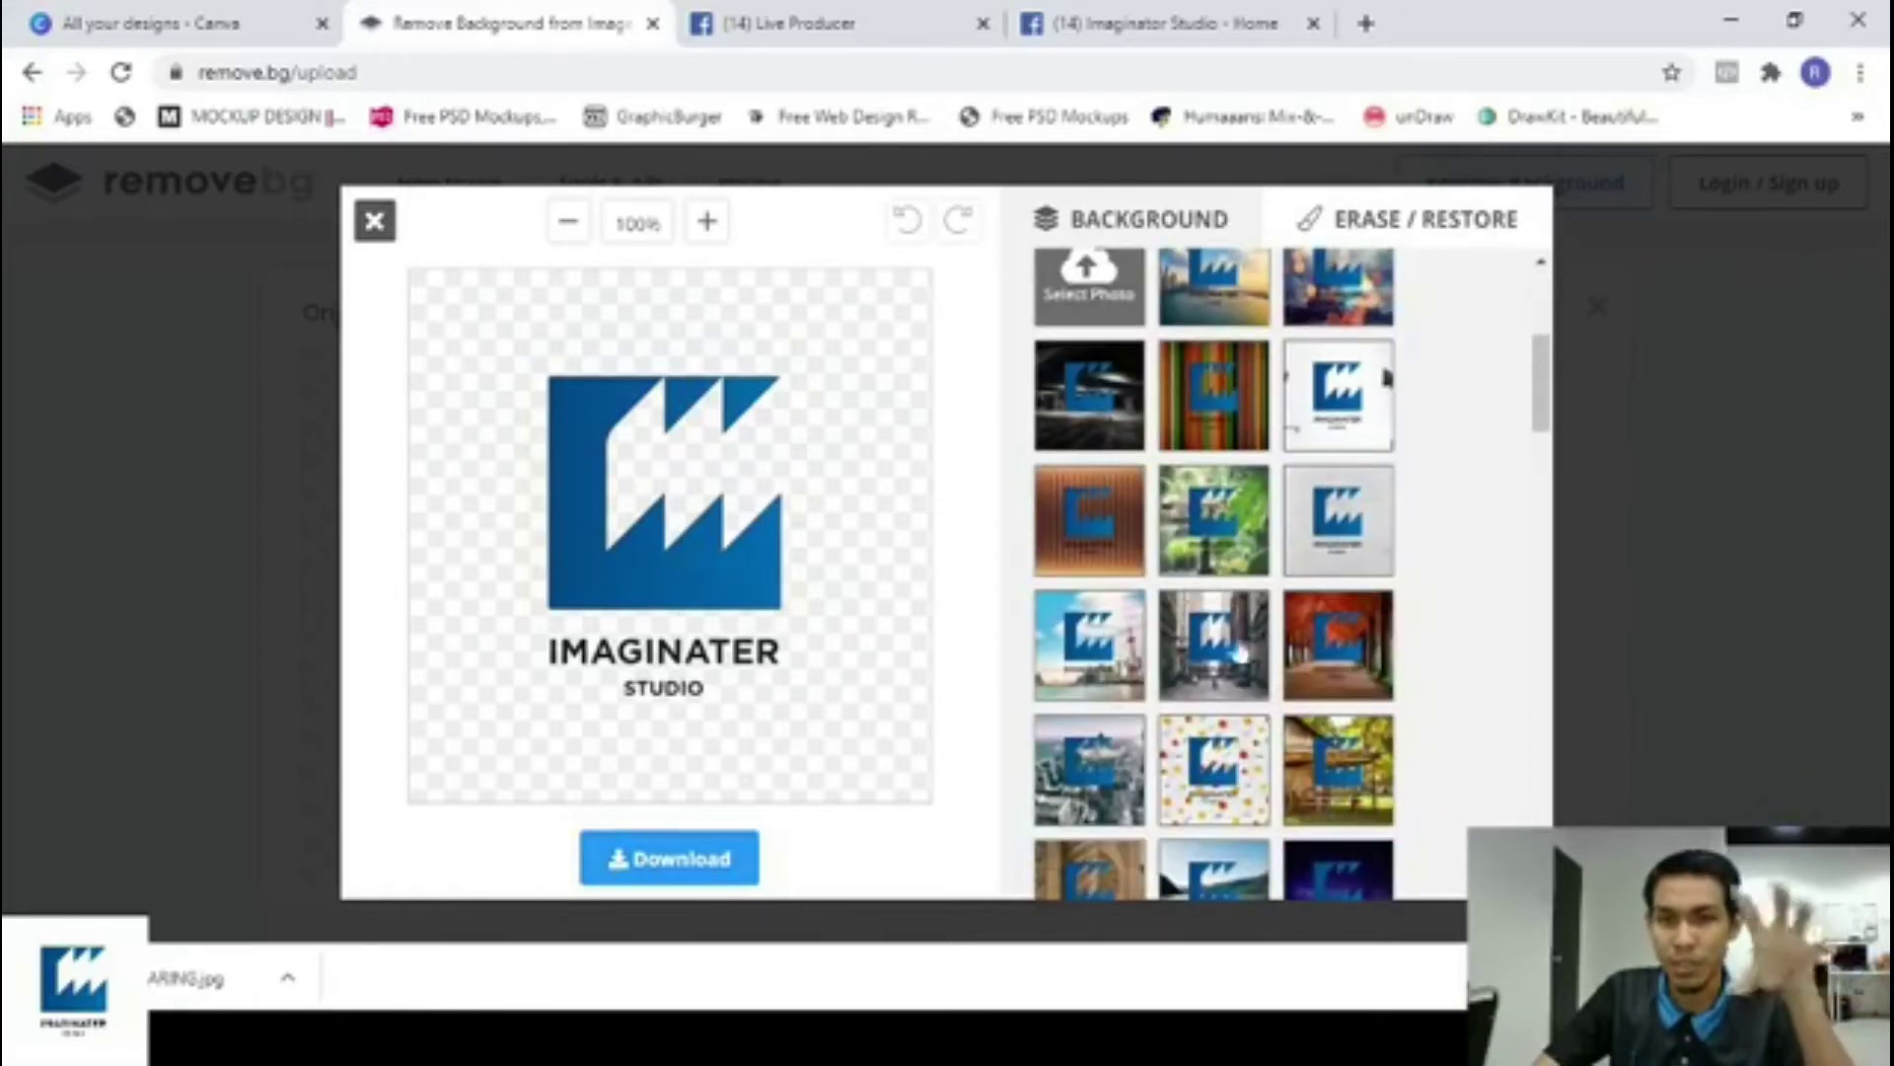
scroll(1374, 761, down, 3)
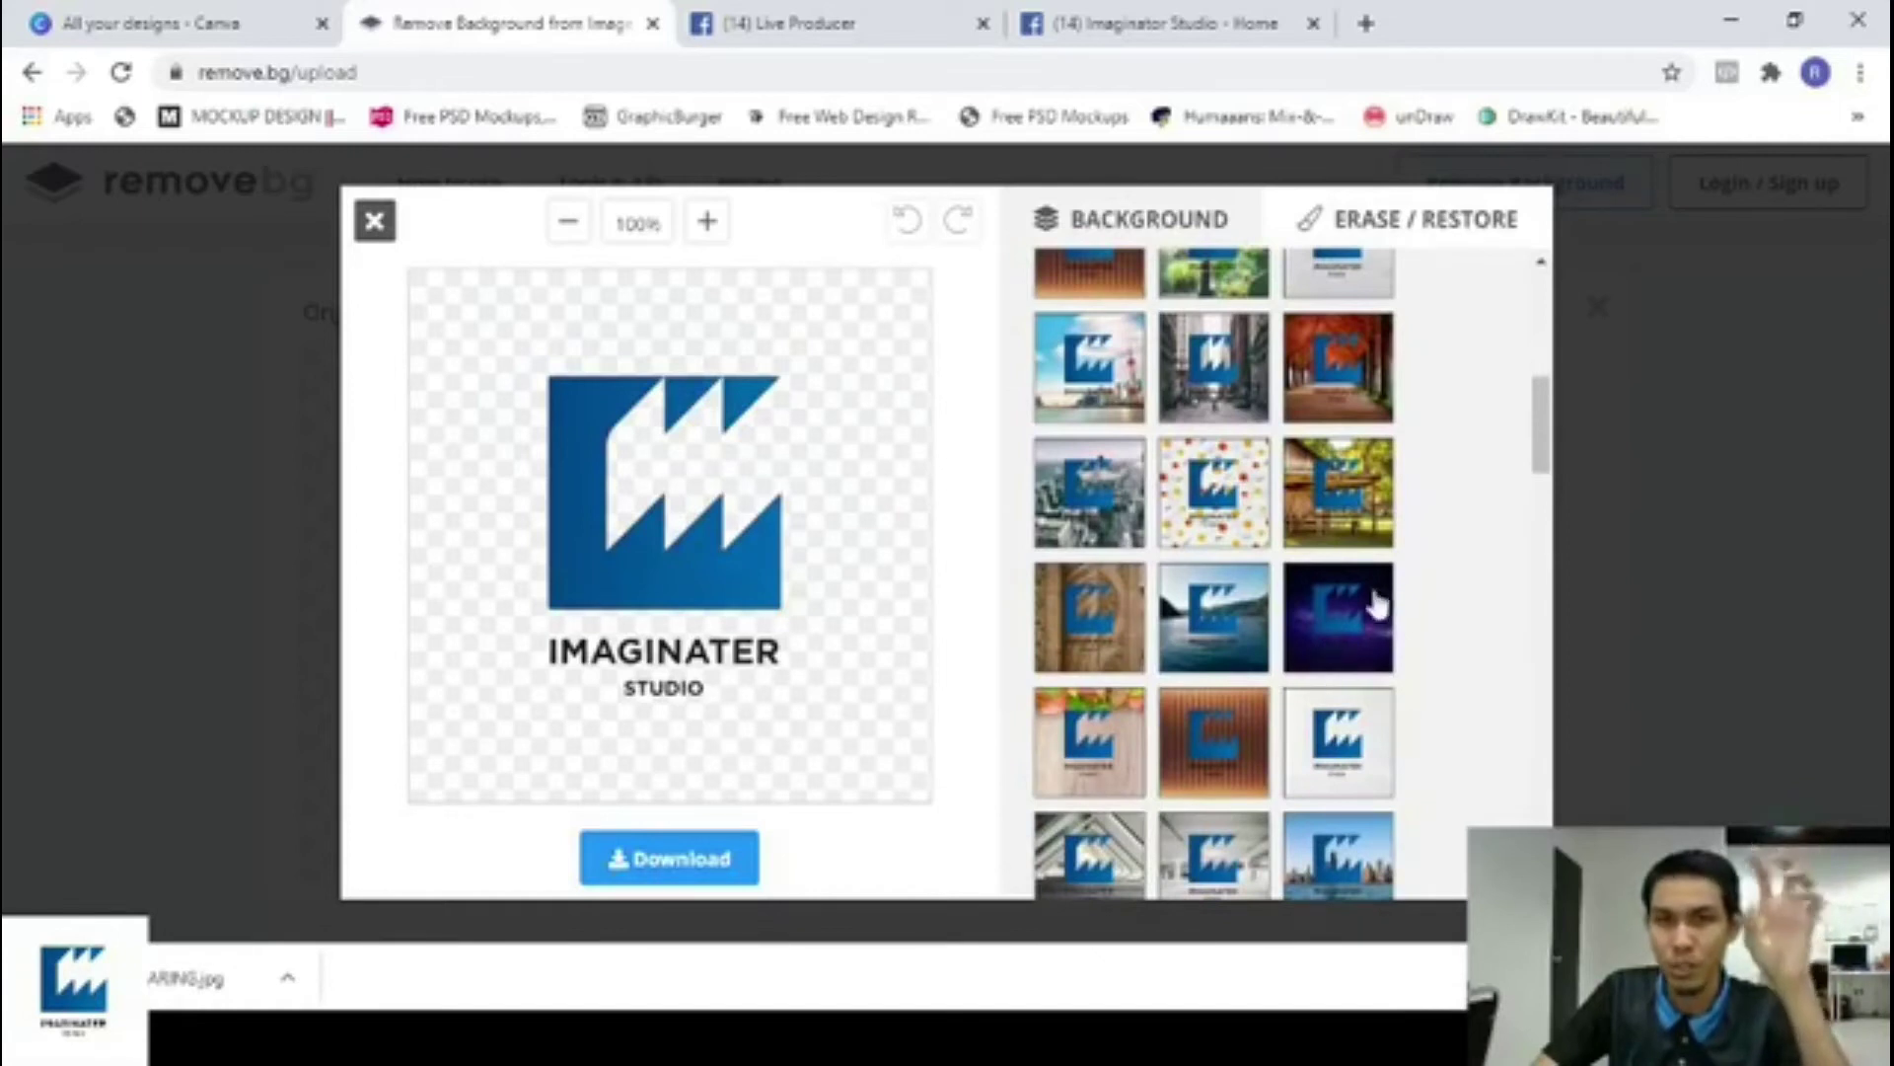
scroll(1381, 619, down, 2)
scroll(1372, 631, down, 2)
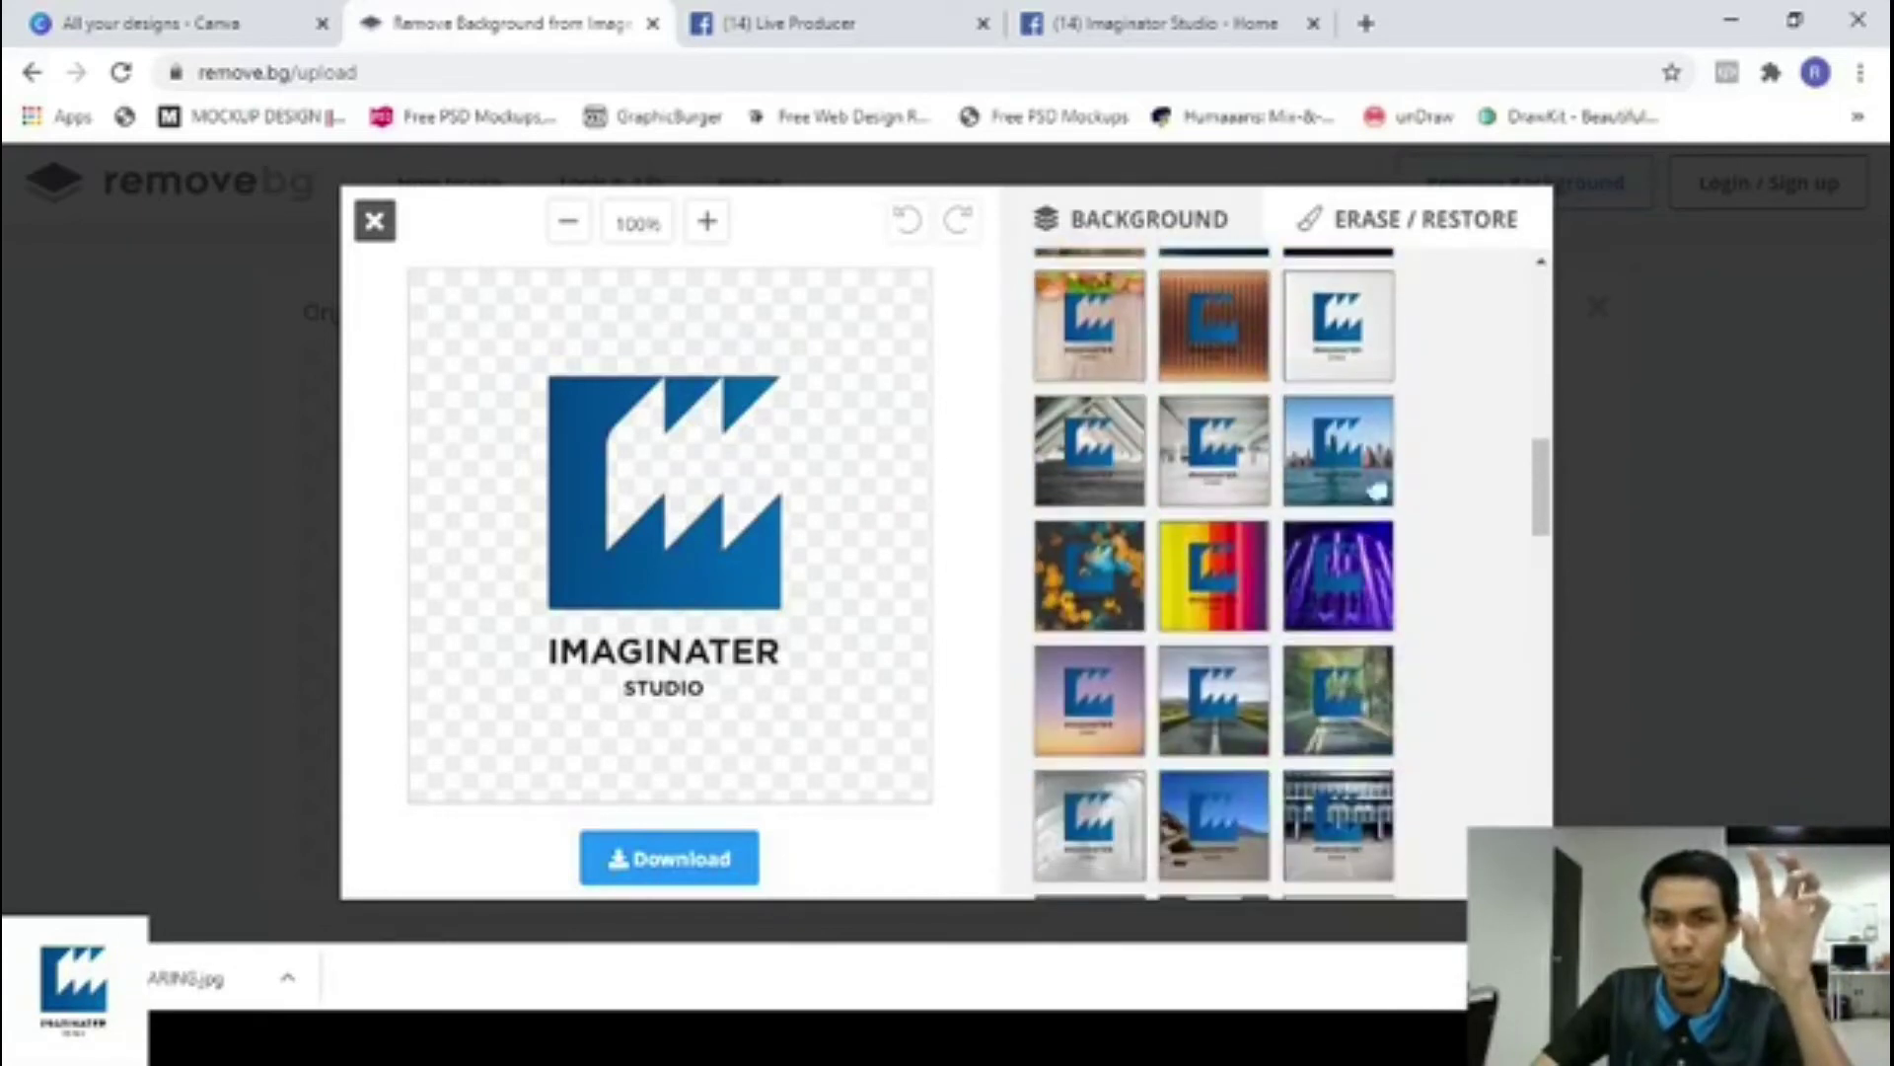
scroll(1369, 624, up, 1)
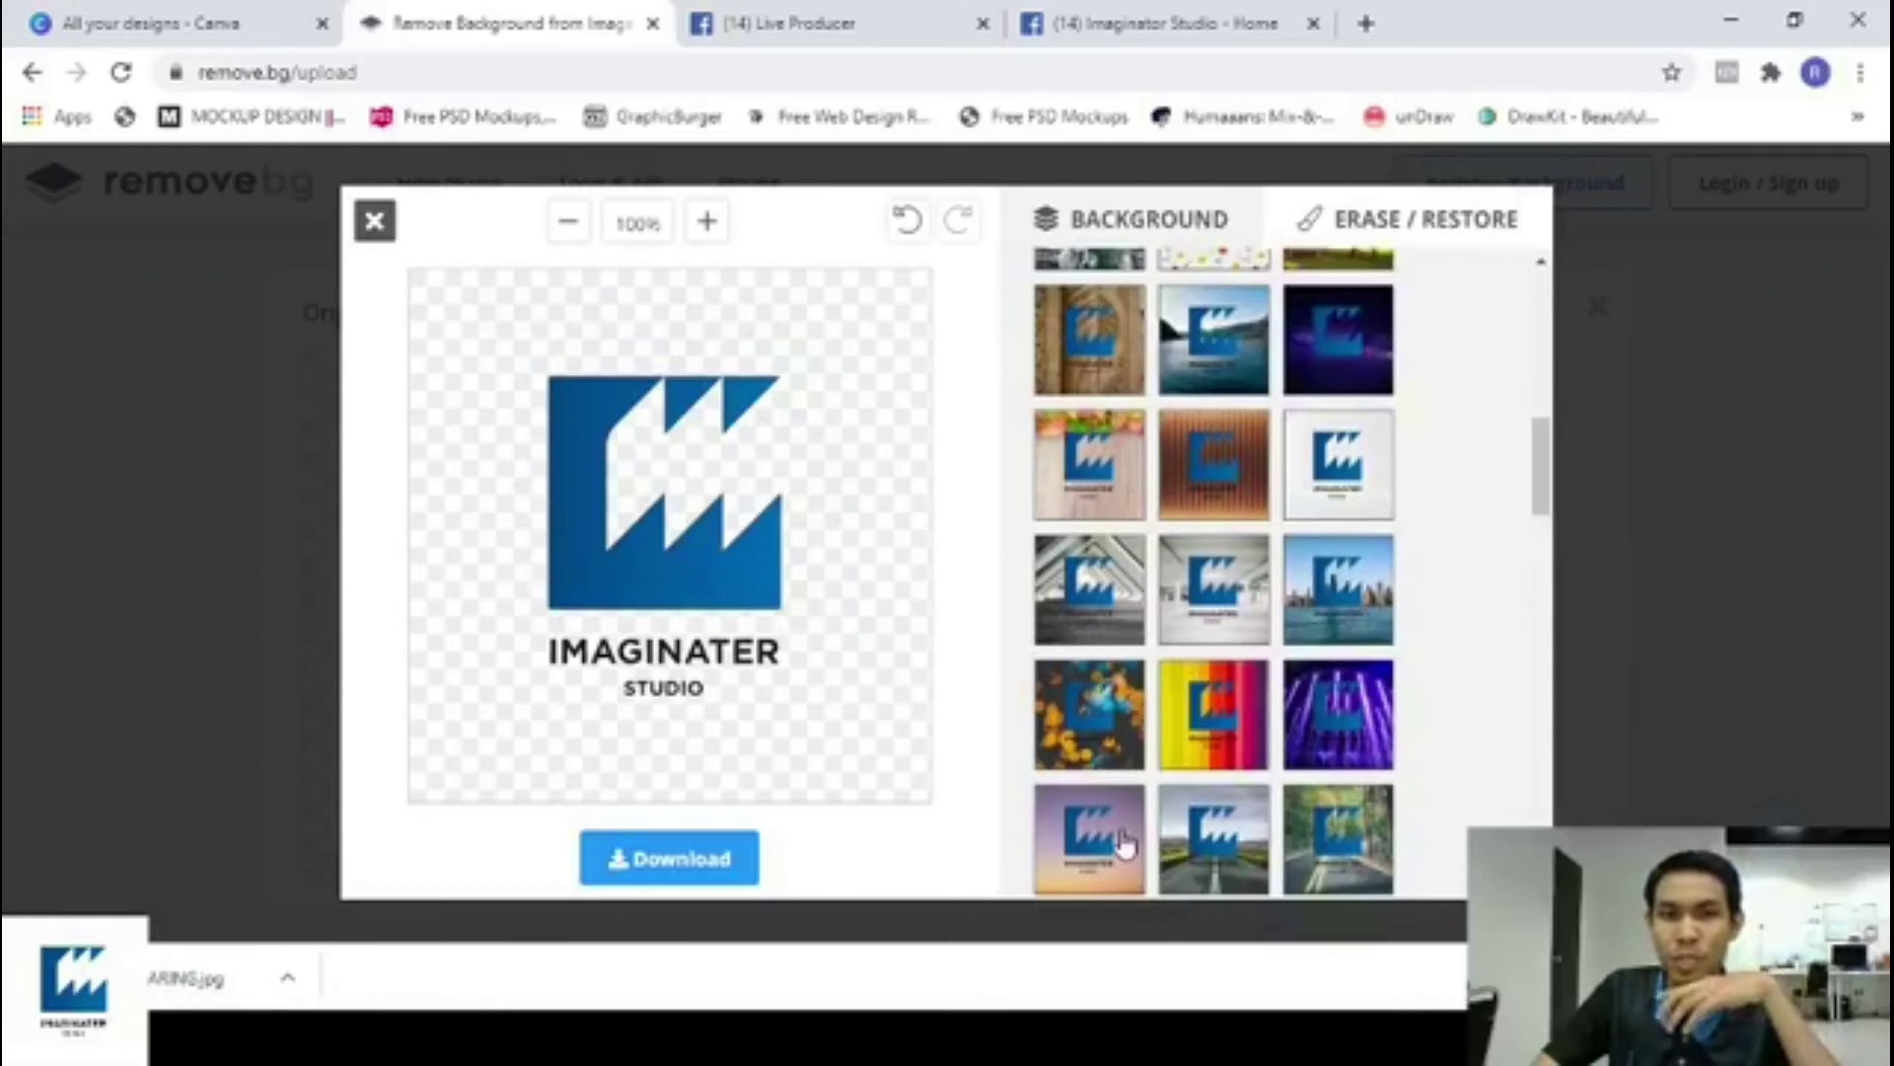
click(1125, 844)
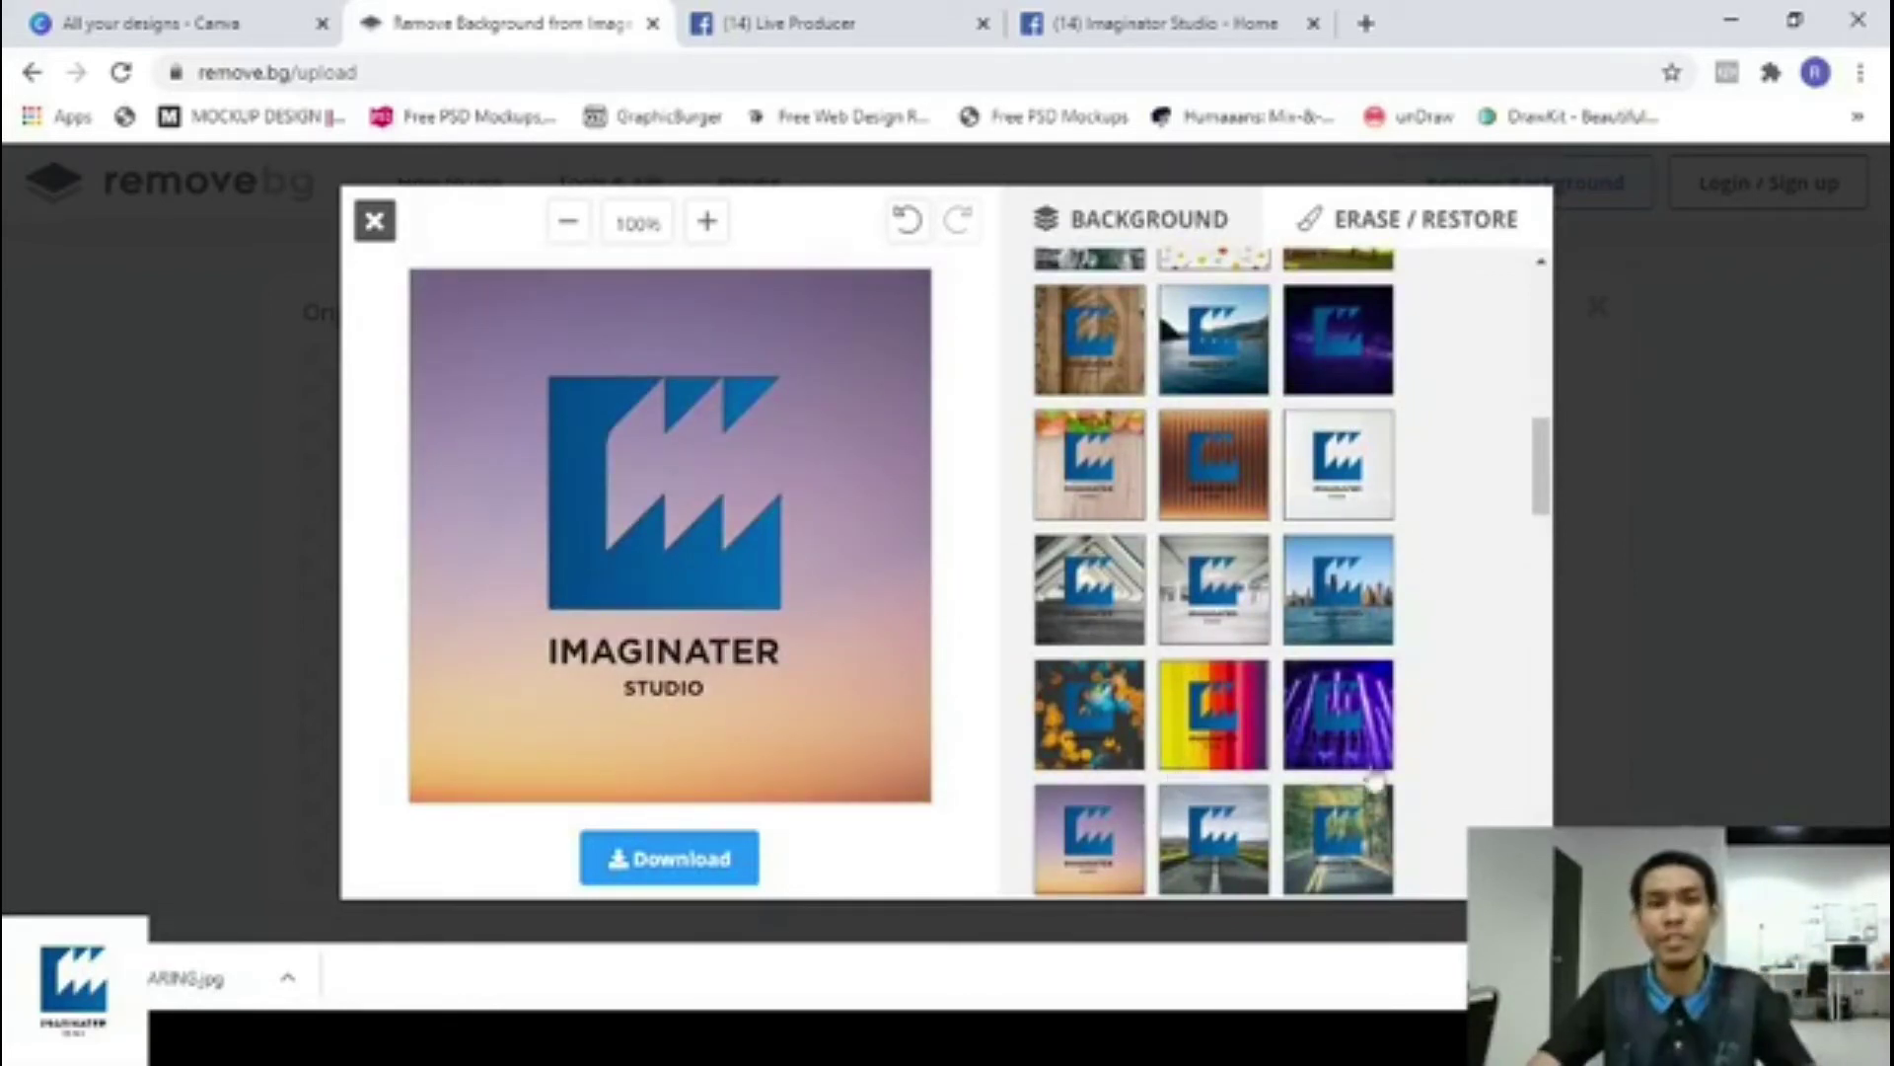
Try the wood with autumn leaves, angular beam structure, bright white hall and waterfront city skyline photos behind the logo.
click(1089, 500)
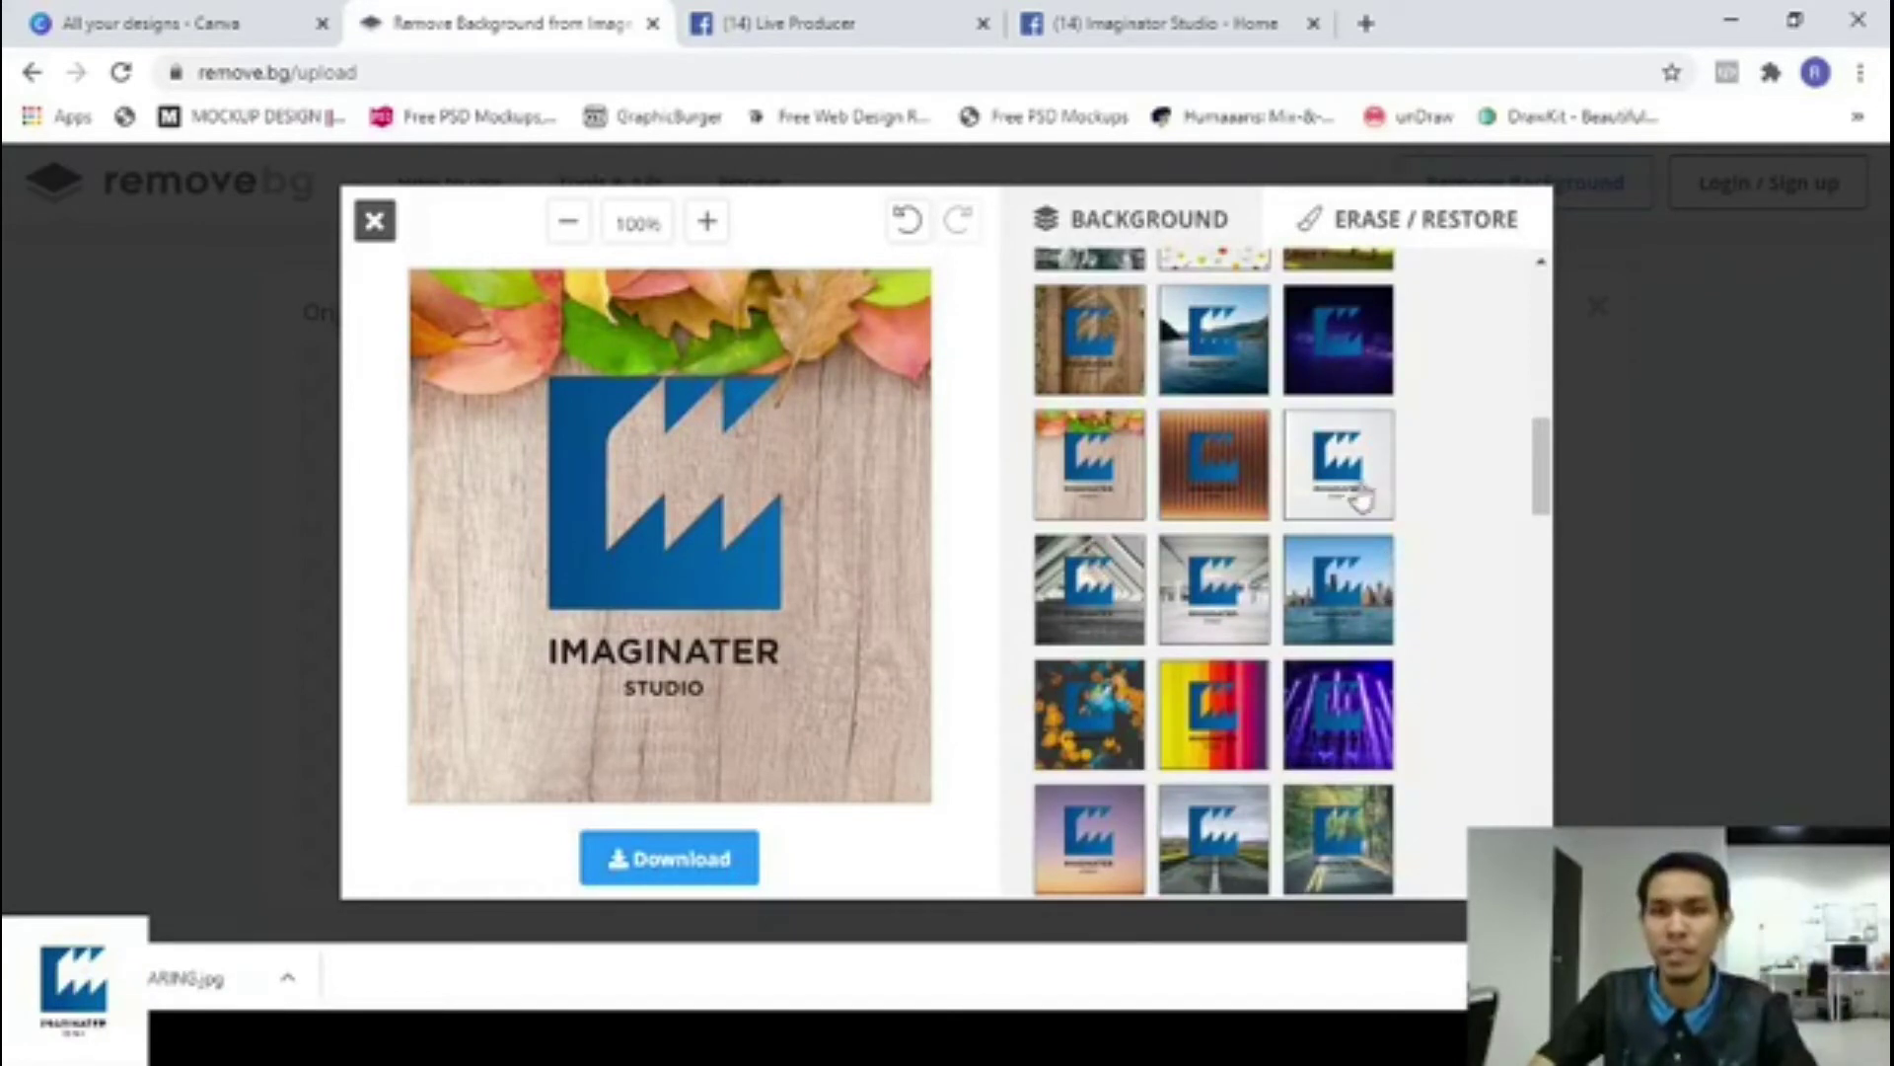
click(1119, 608)
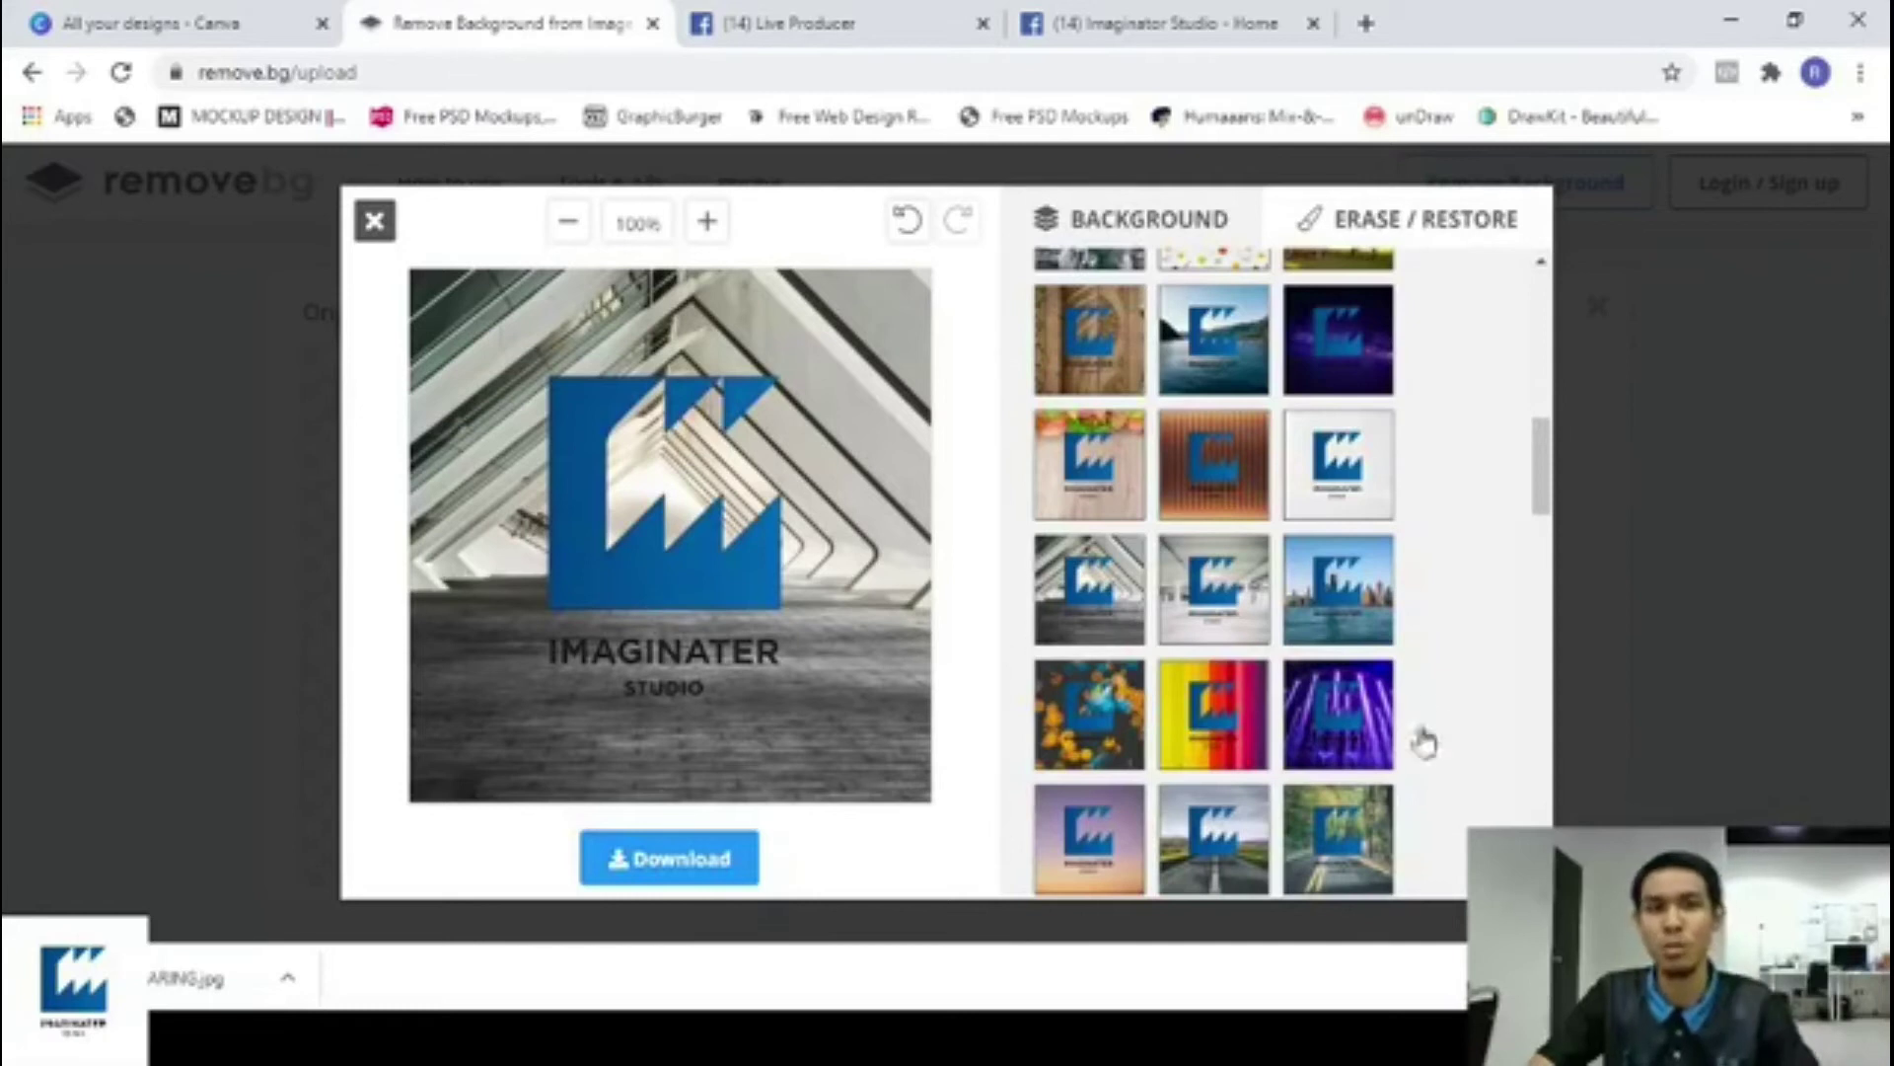
click(1224, 608)
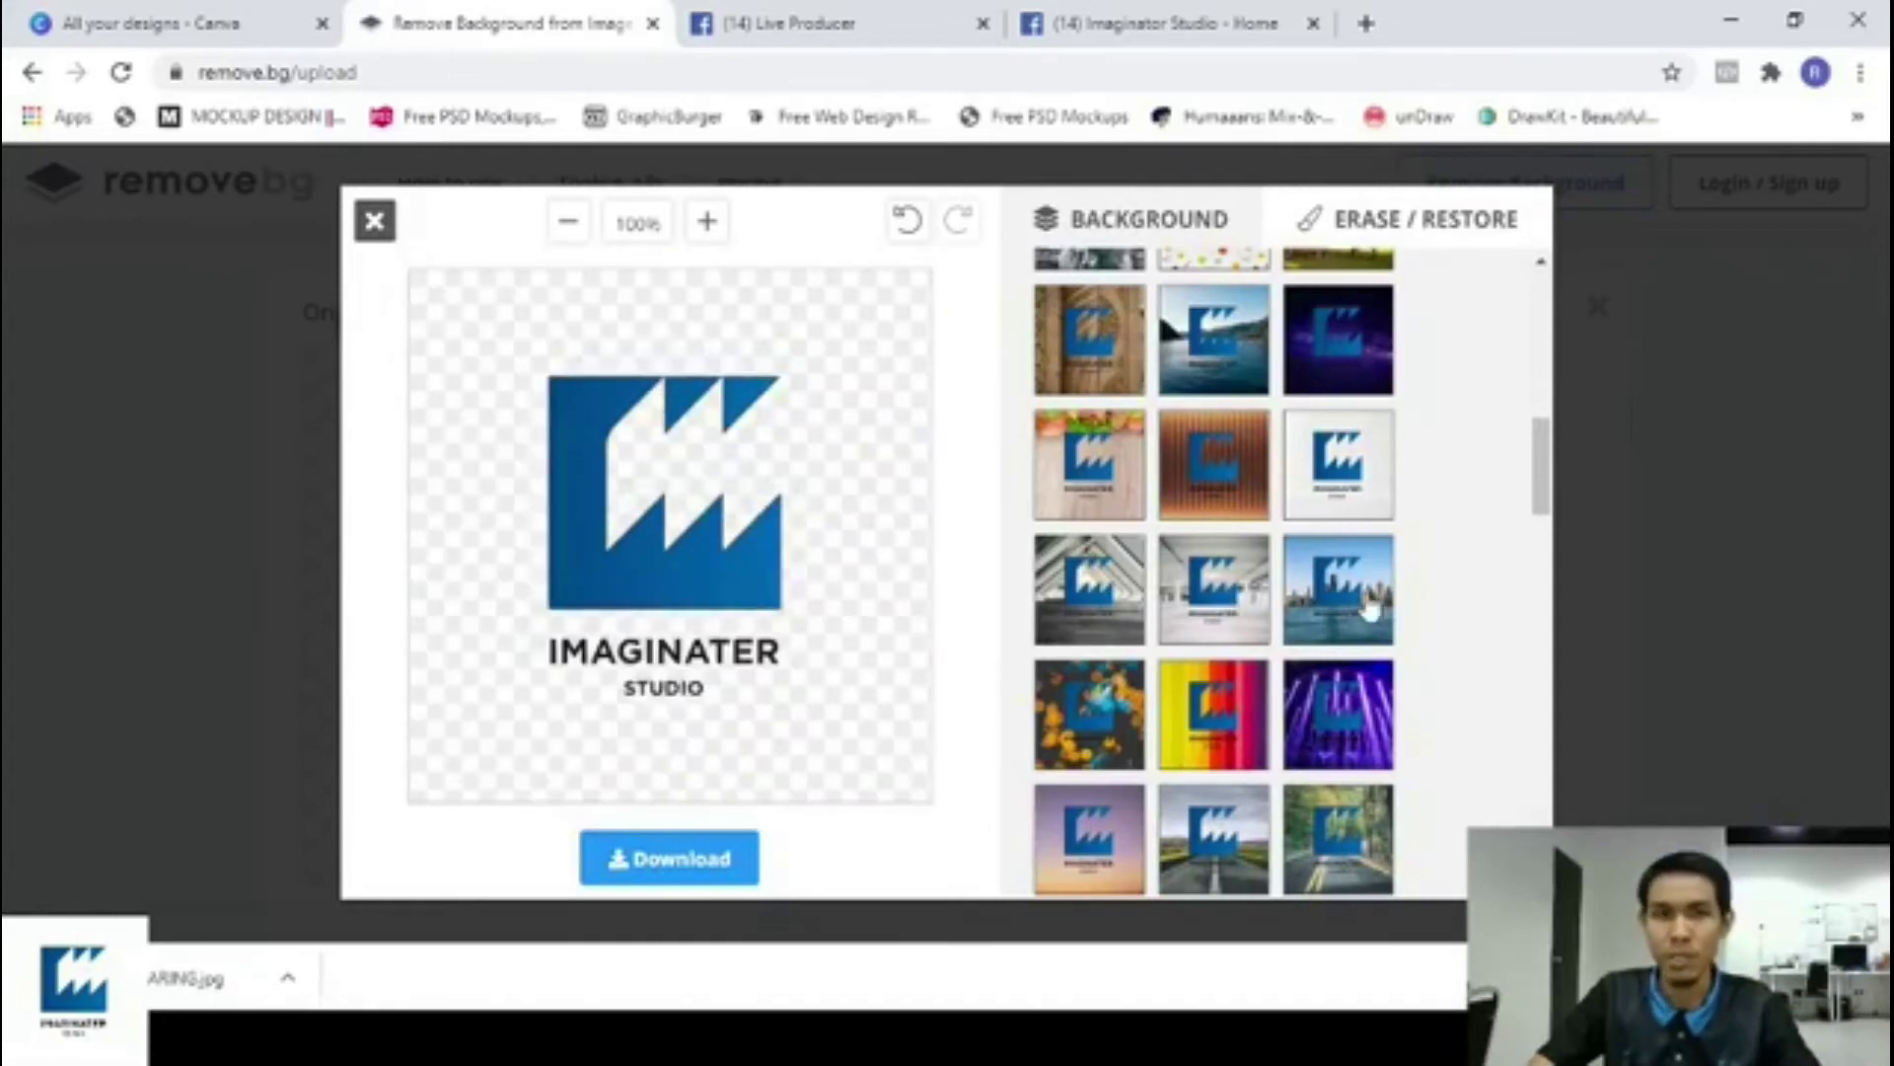
scroll(1360, 652, down, 3)
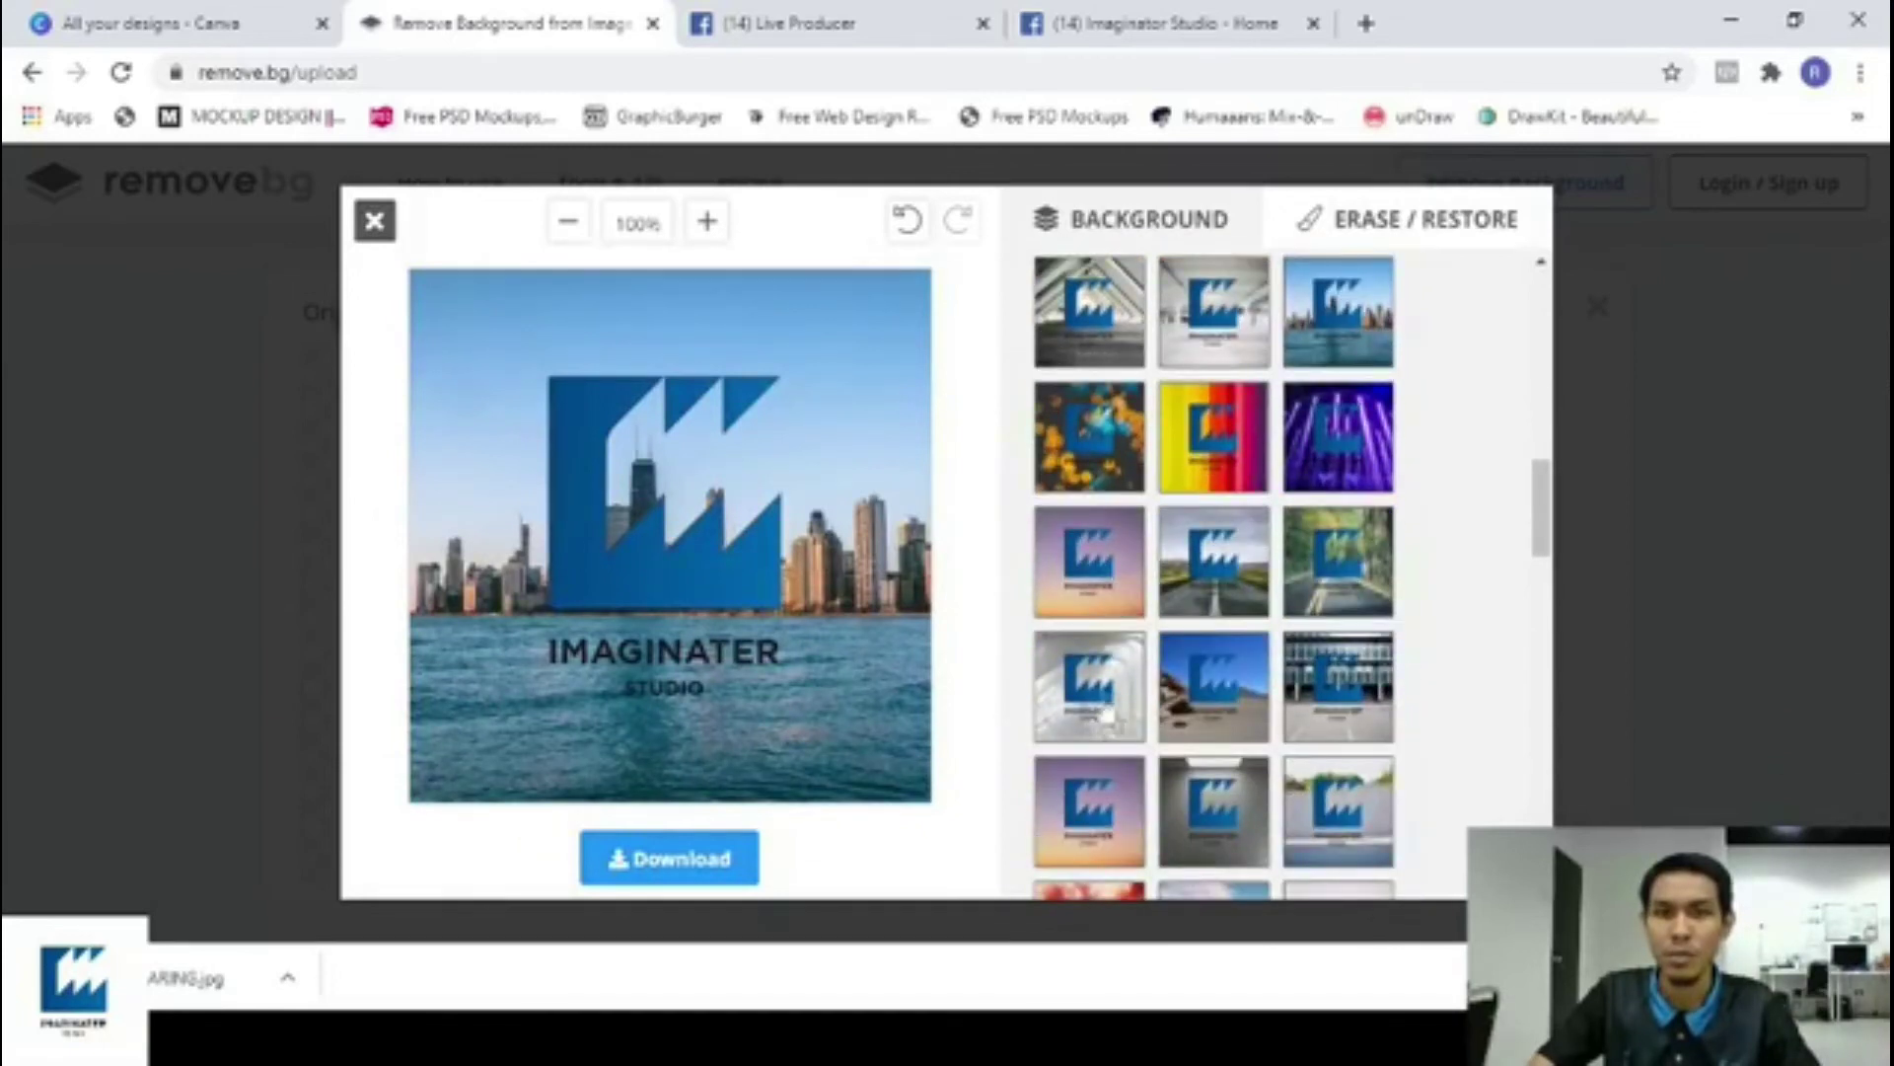
Try the white arched hall photo and the purple-to-orange sunset sky photo as the logo's background.
click(1109, 726)
scroll(1204, 735, down, 3)
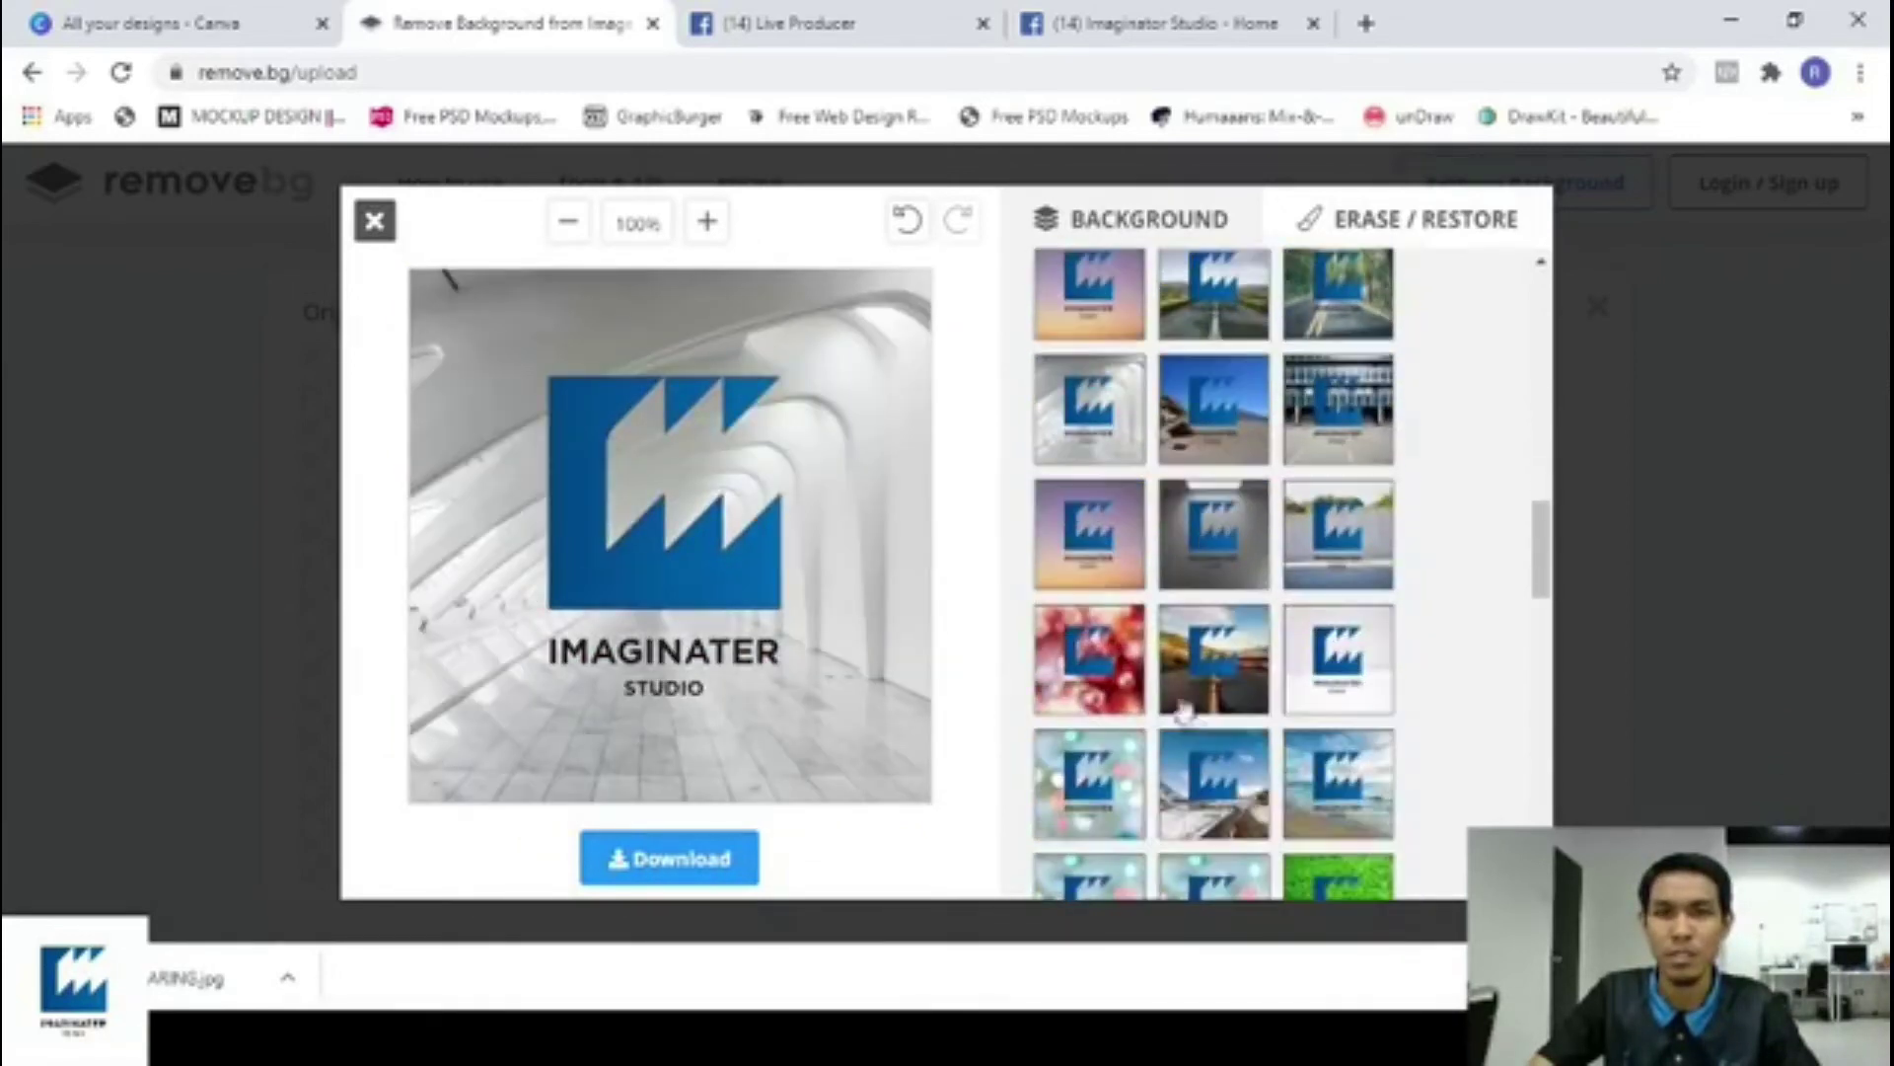
click(1112, 543)
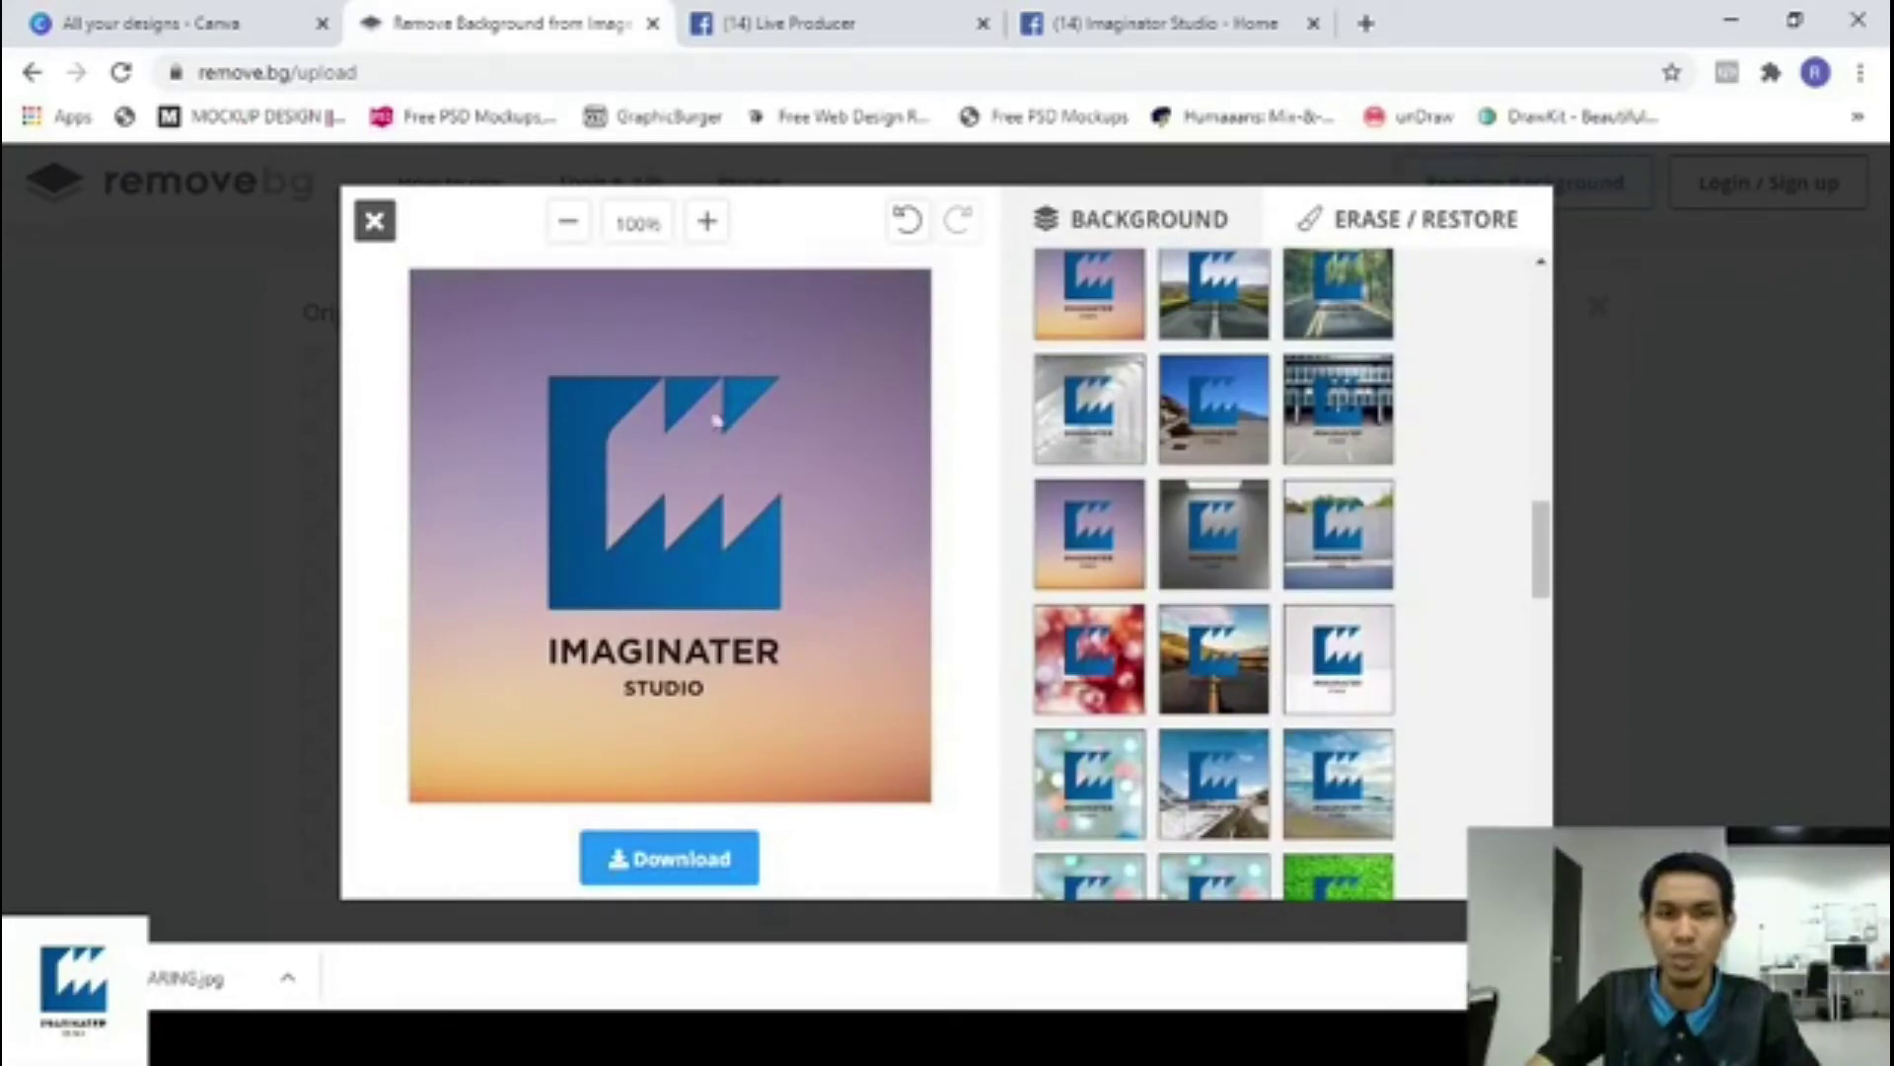
Try the sandy beach photo with sea waves behind the logo, and close the editor.
scroll(1381, 642, down, 3)
click(1360, 532)
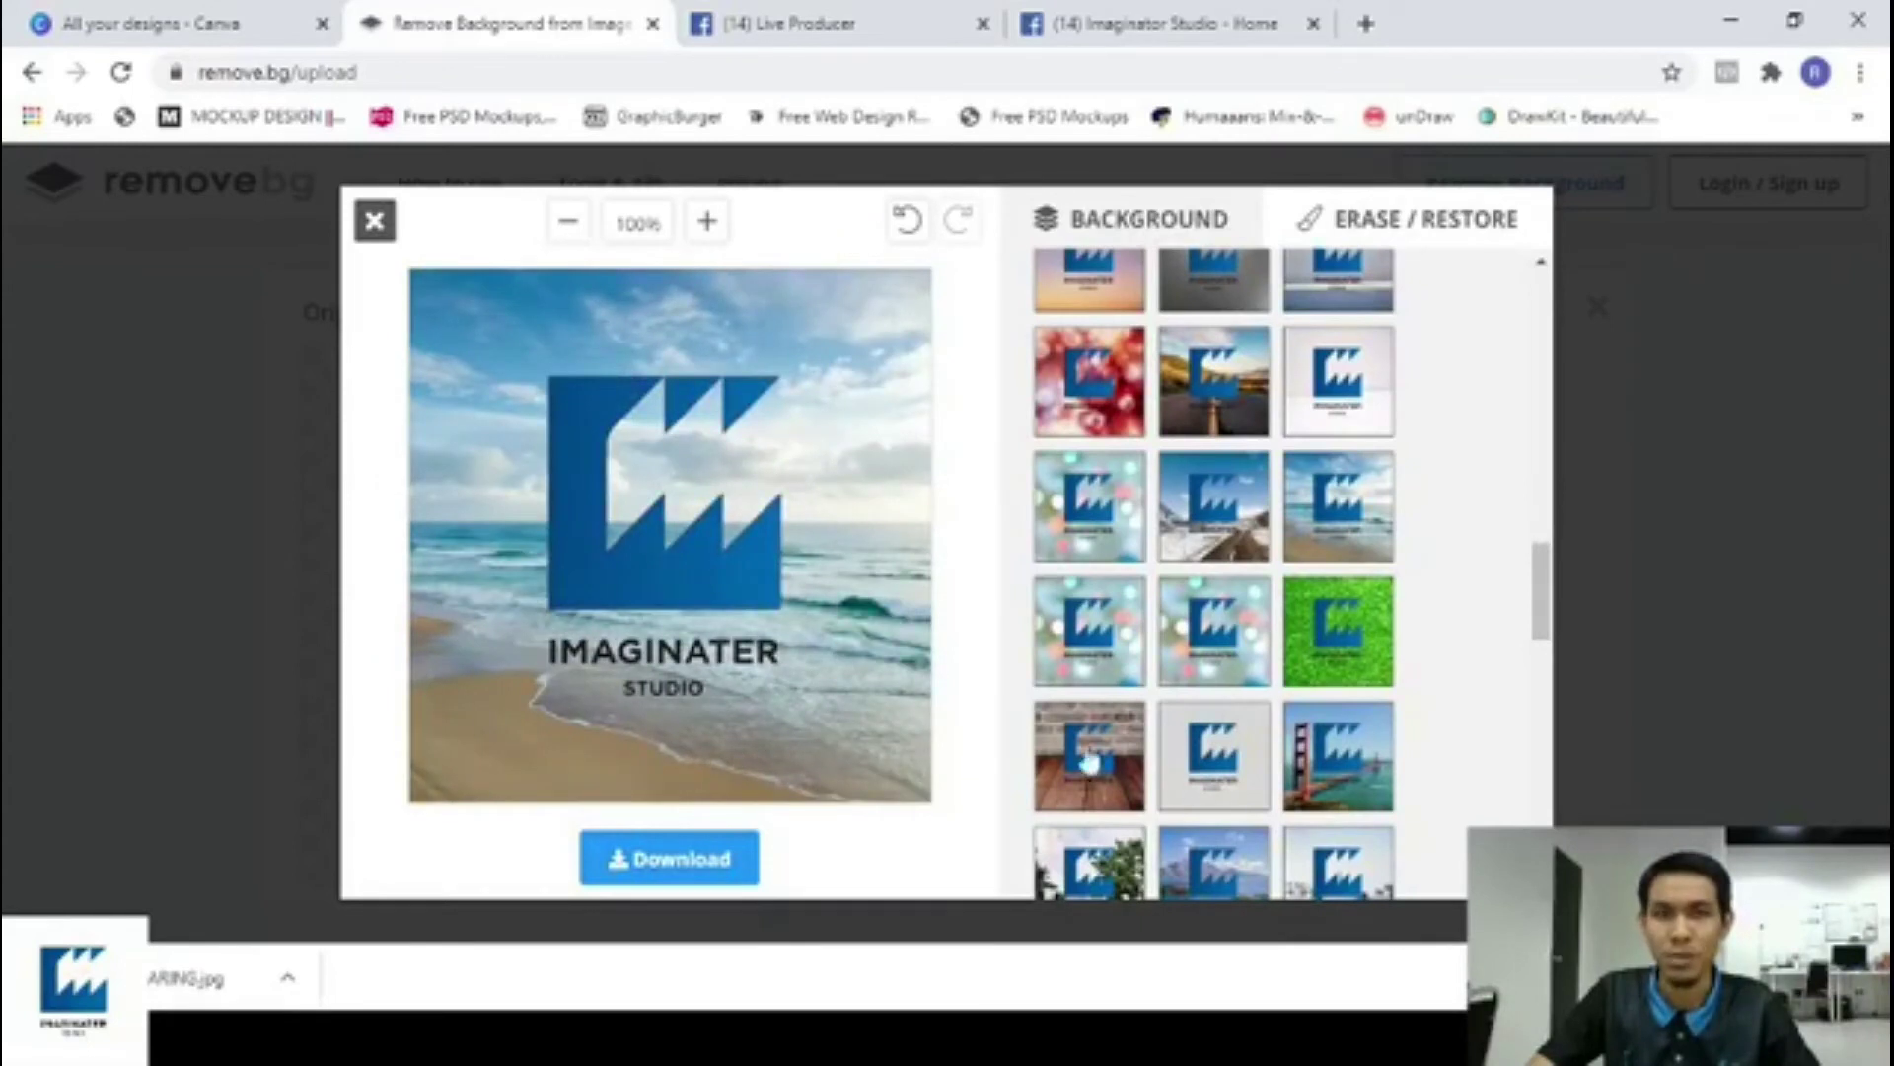
click(376, 227)
Upload the photo of the person in black pointing upward to remove its background, and look over the cutout.
scroll(884, 536, up, 2)
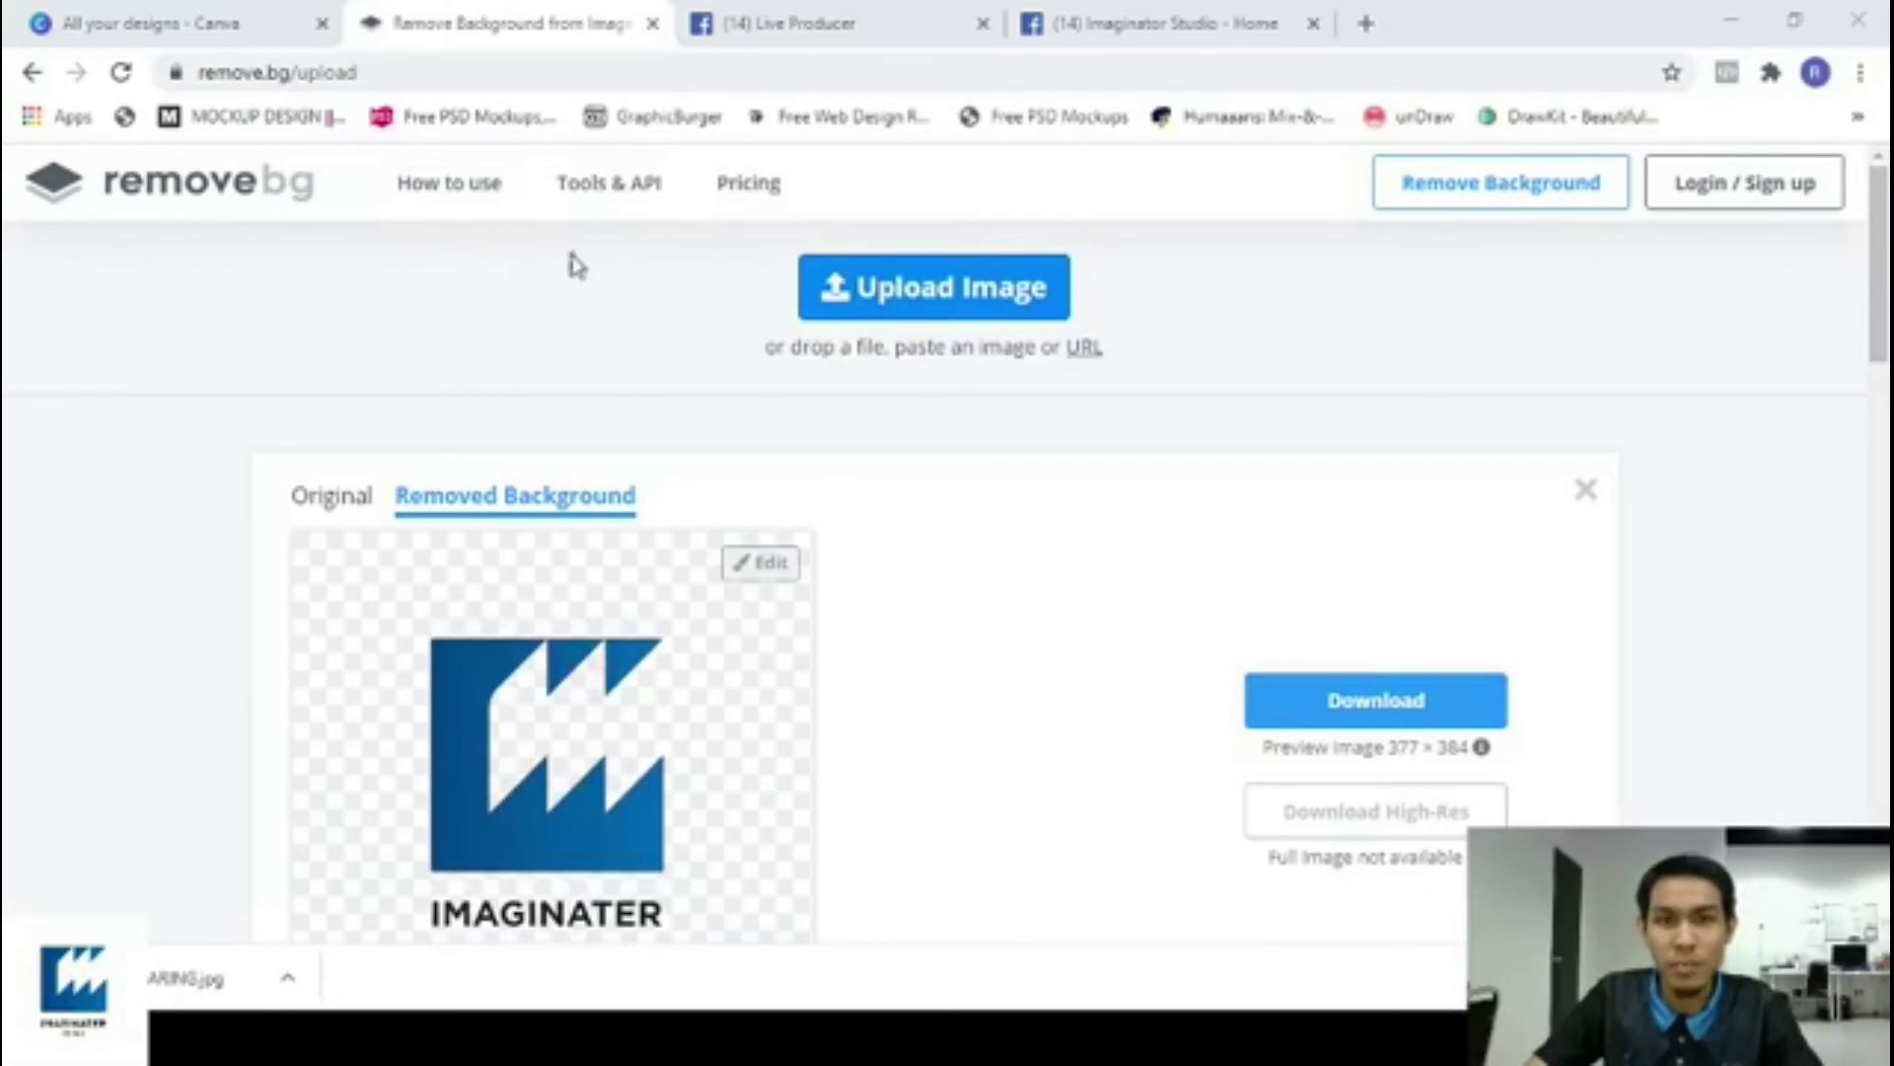
key(ctrl+v)
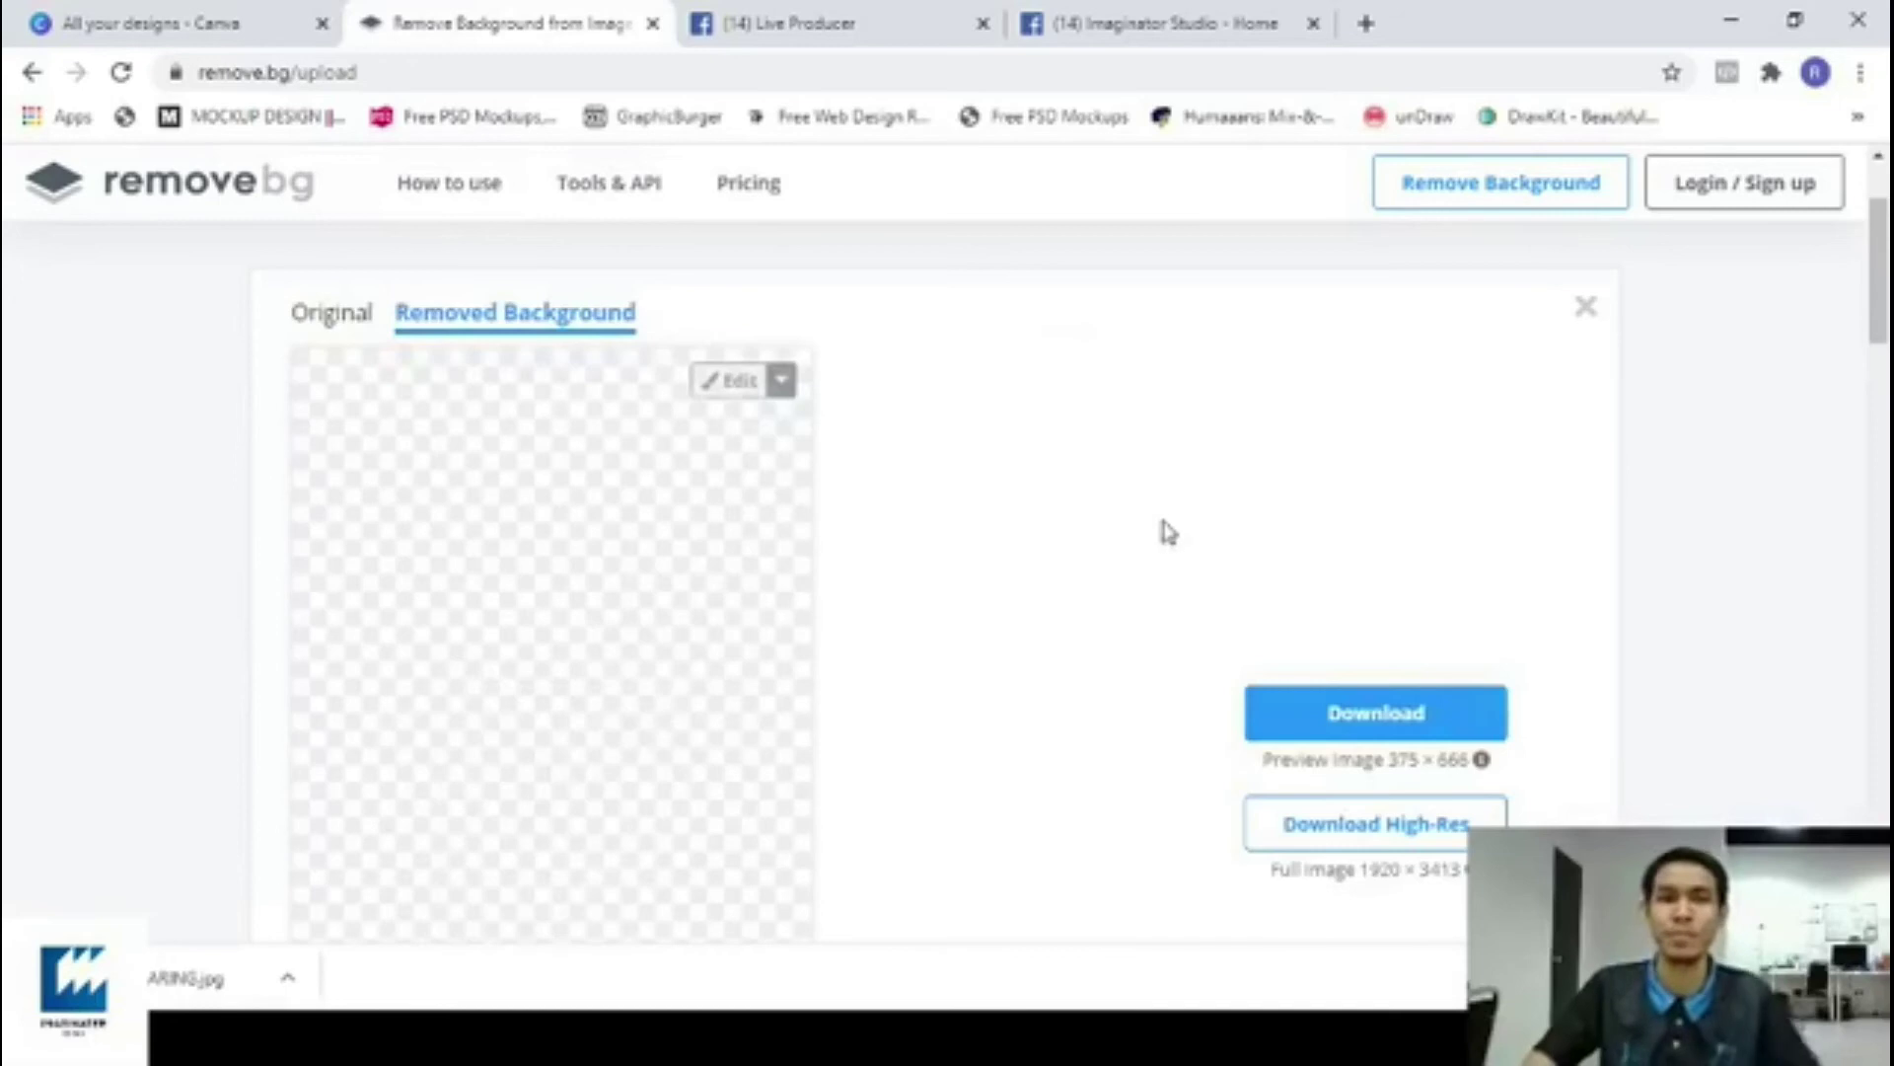
scroll(1150, 515, down, 3)
scroll(1157, 529, down, 1)
scroll(1156, 530, up, 1)
scroll(1157, 530, up, 1)
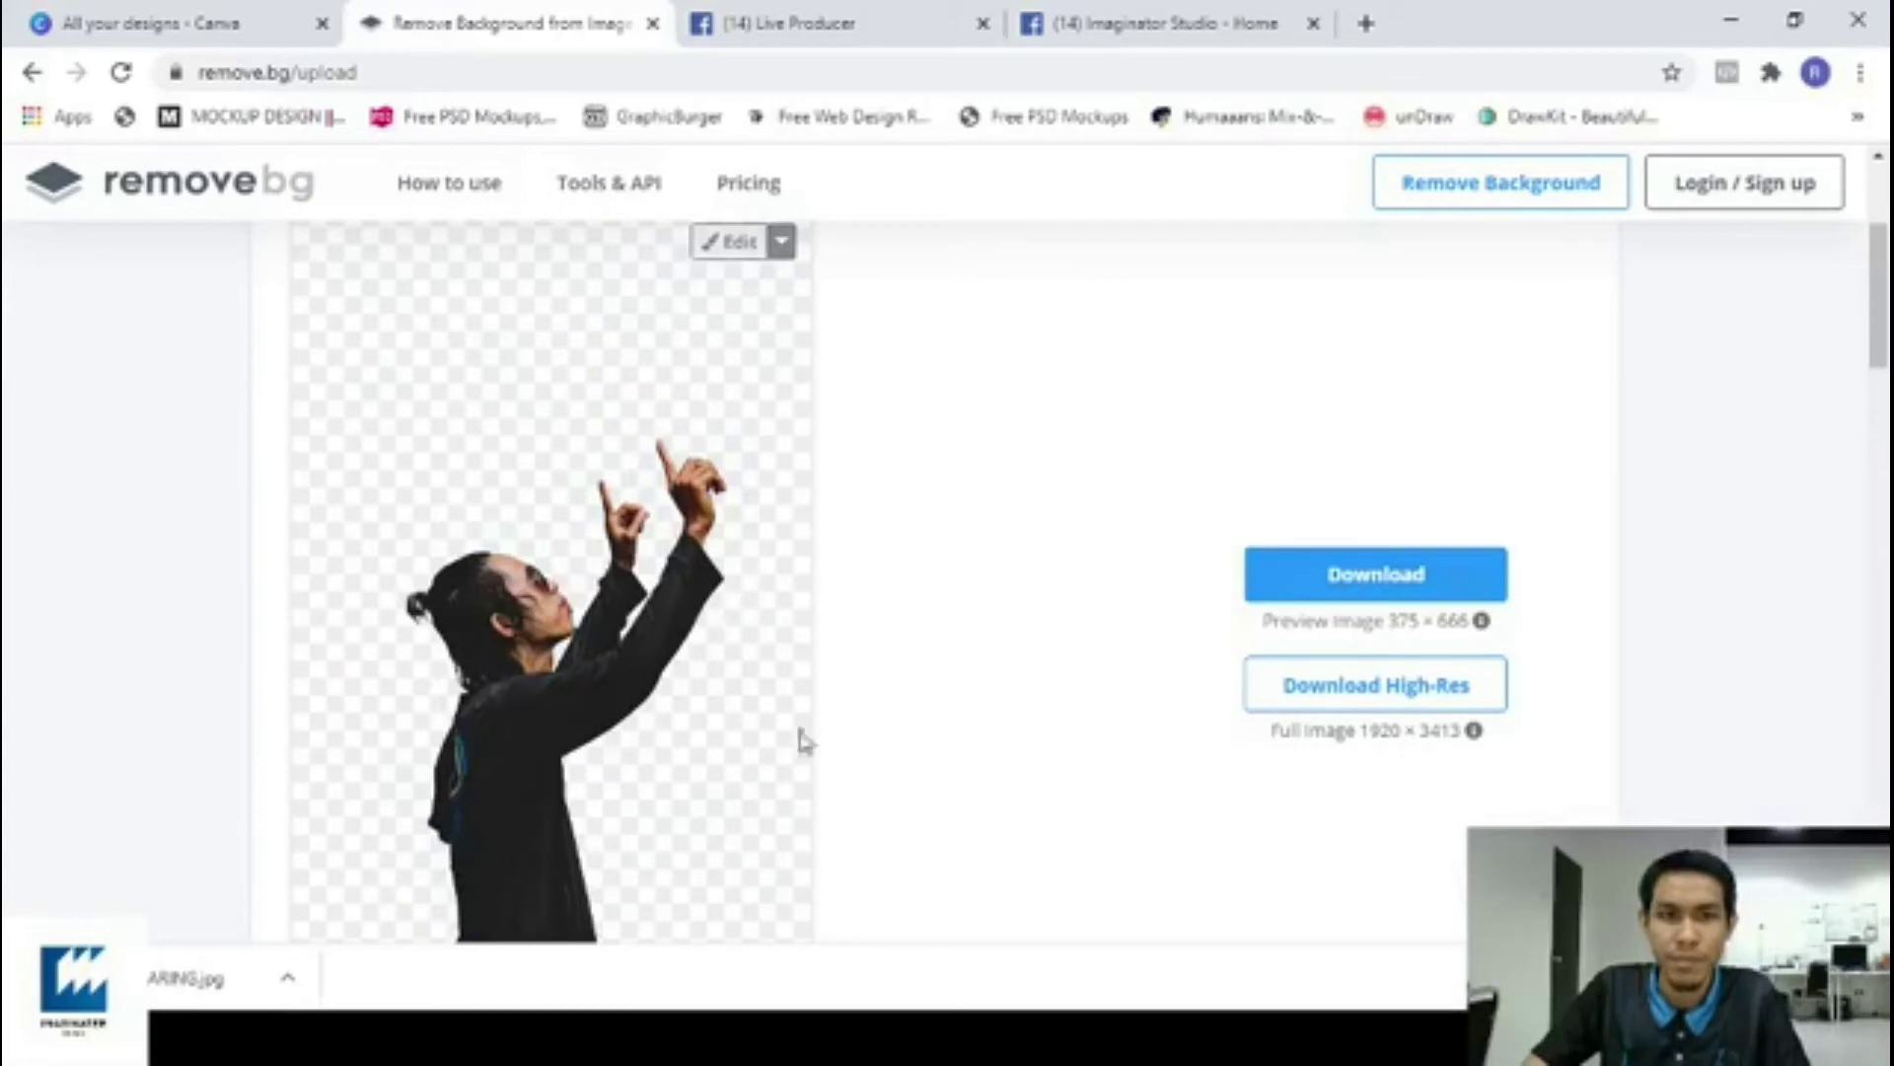
scroll(691, 653, down, 1)
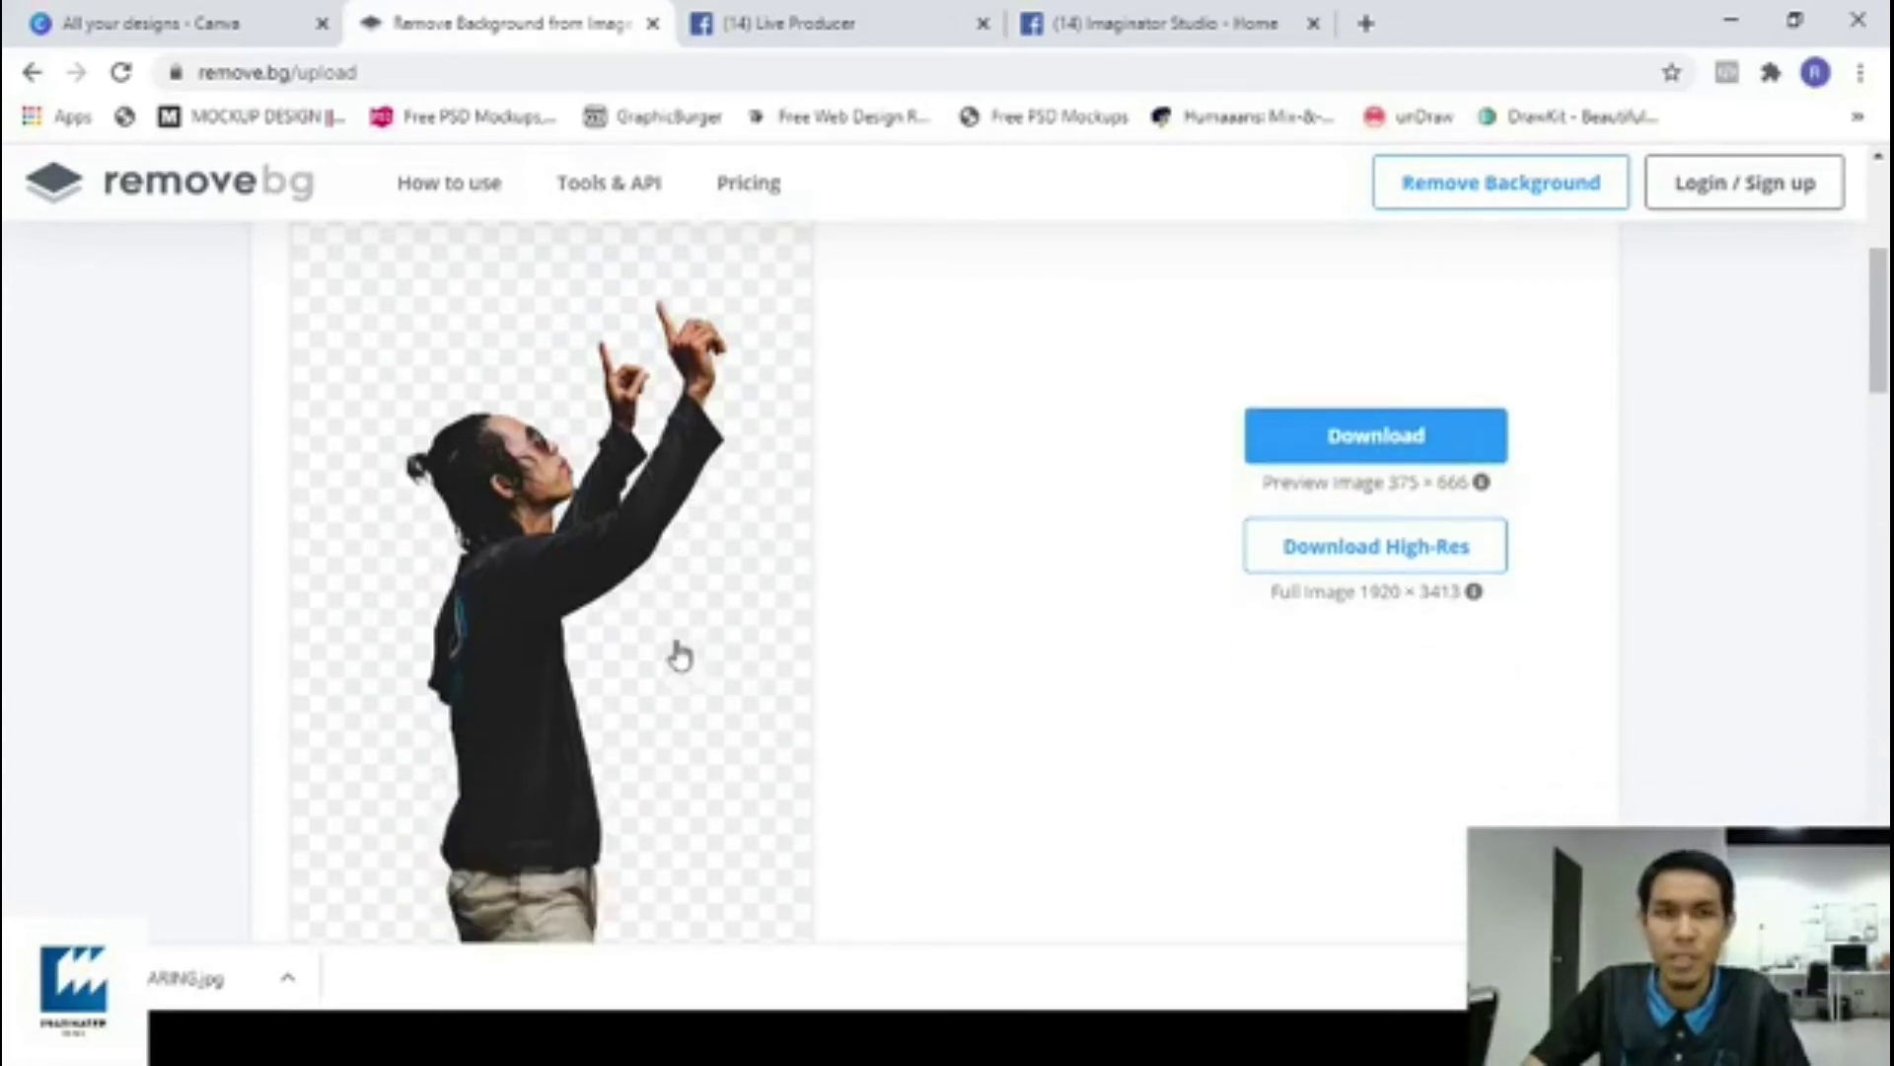
scroll(643, 417, up, 1)
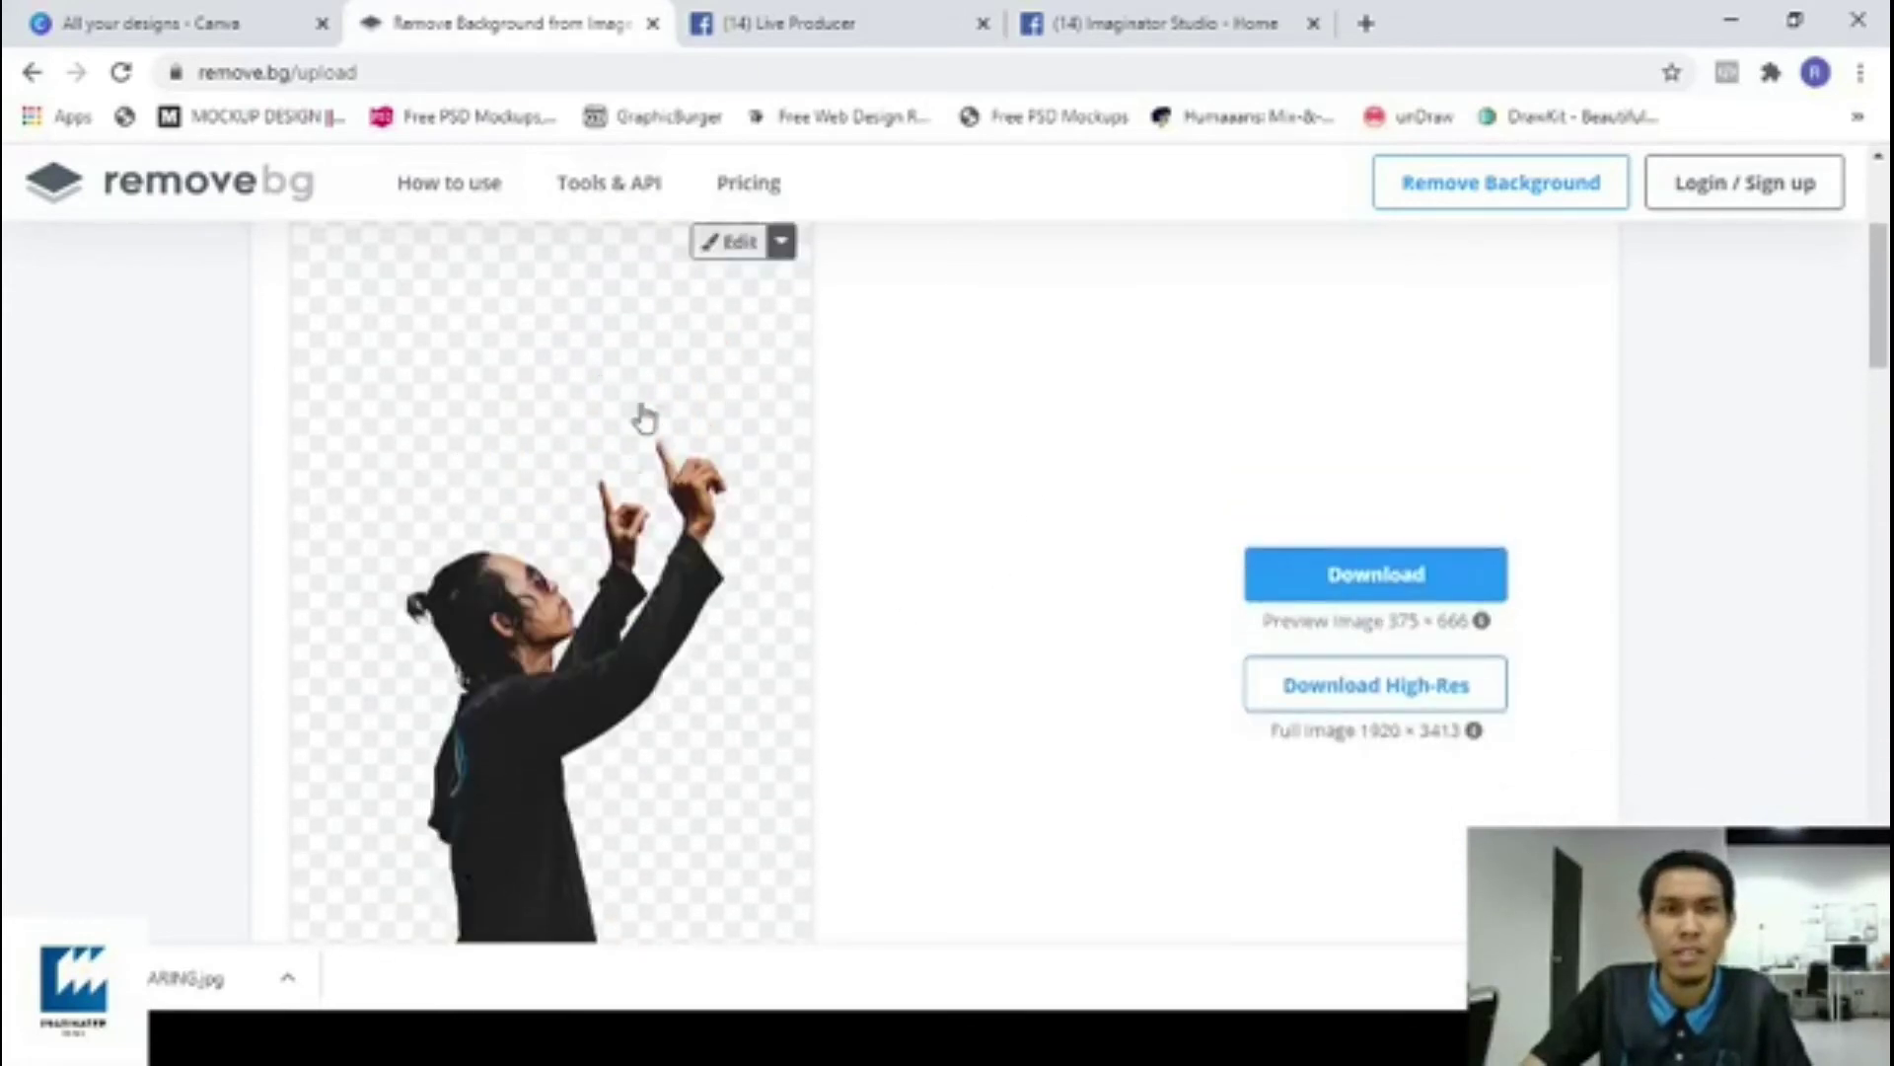
Open the preview-size cutout for editing and try the red autumn forest and foggy city skyline backgrounds.
click(789, 247)
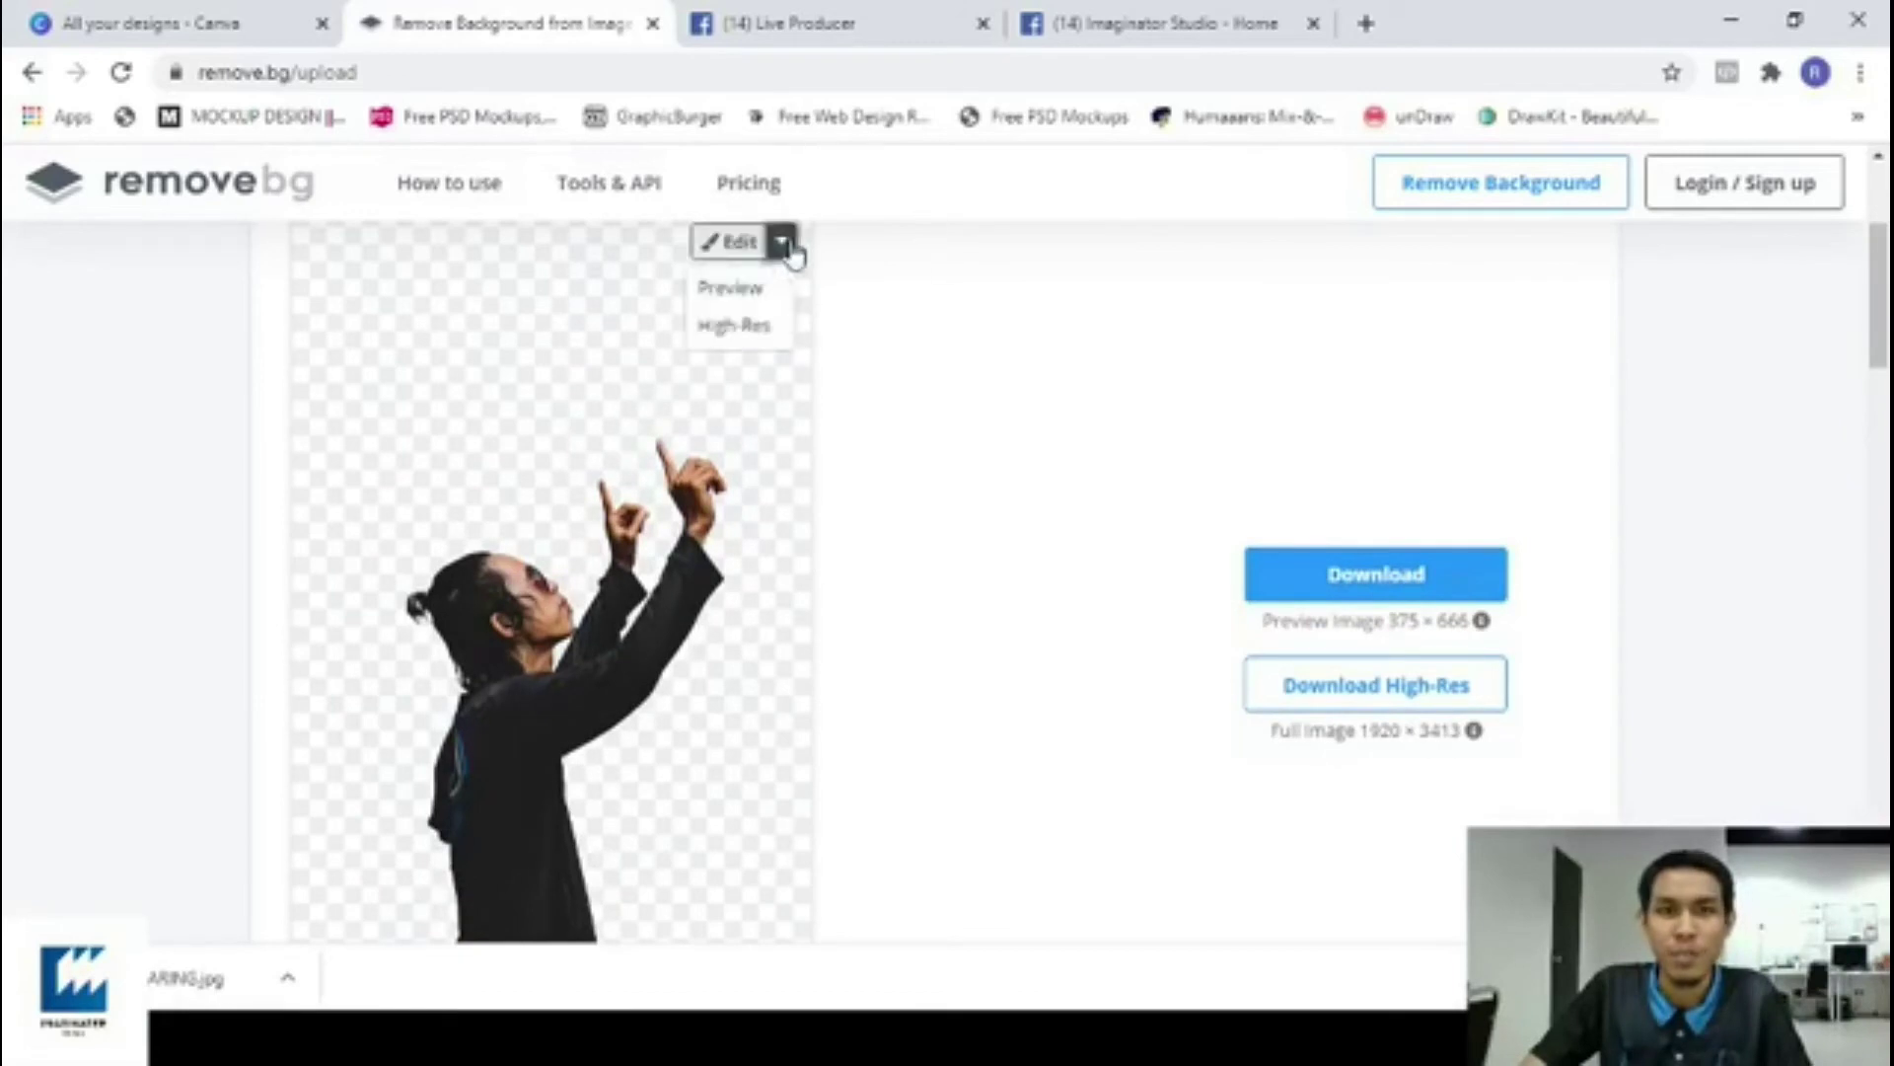
click(755, 292)
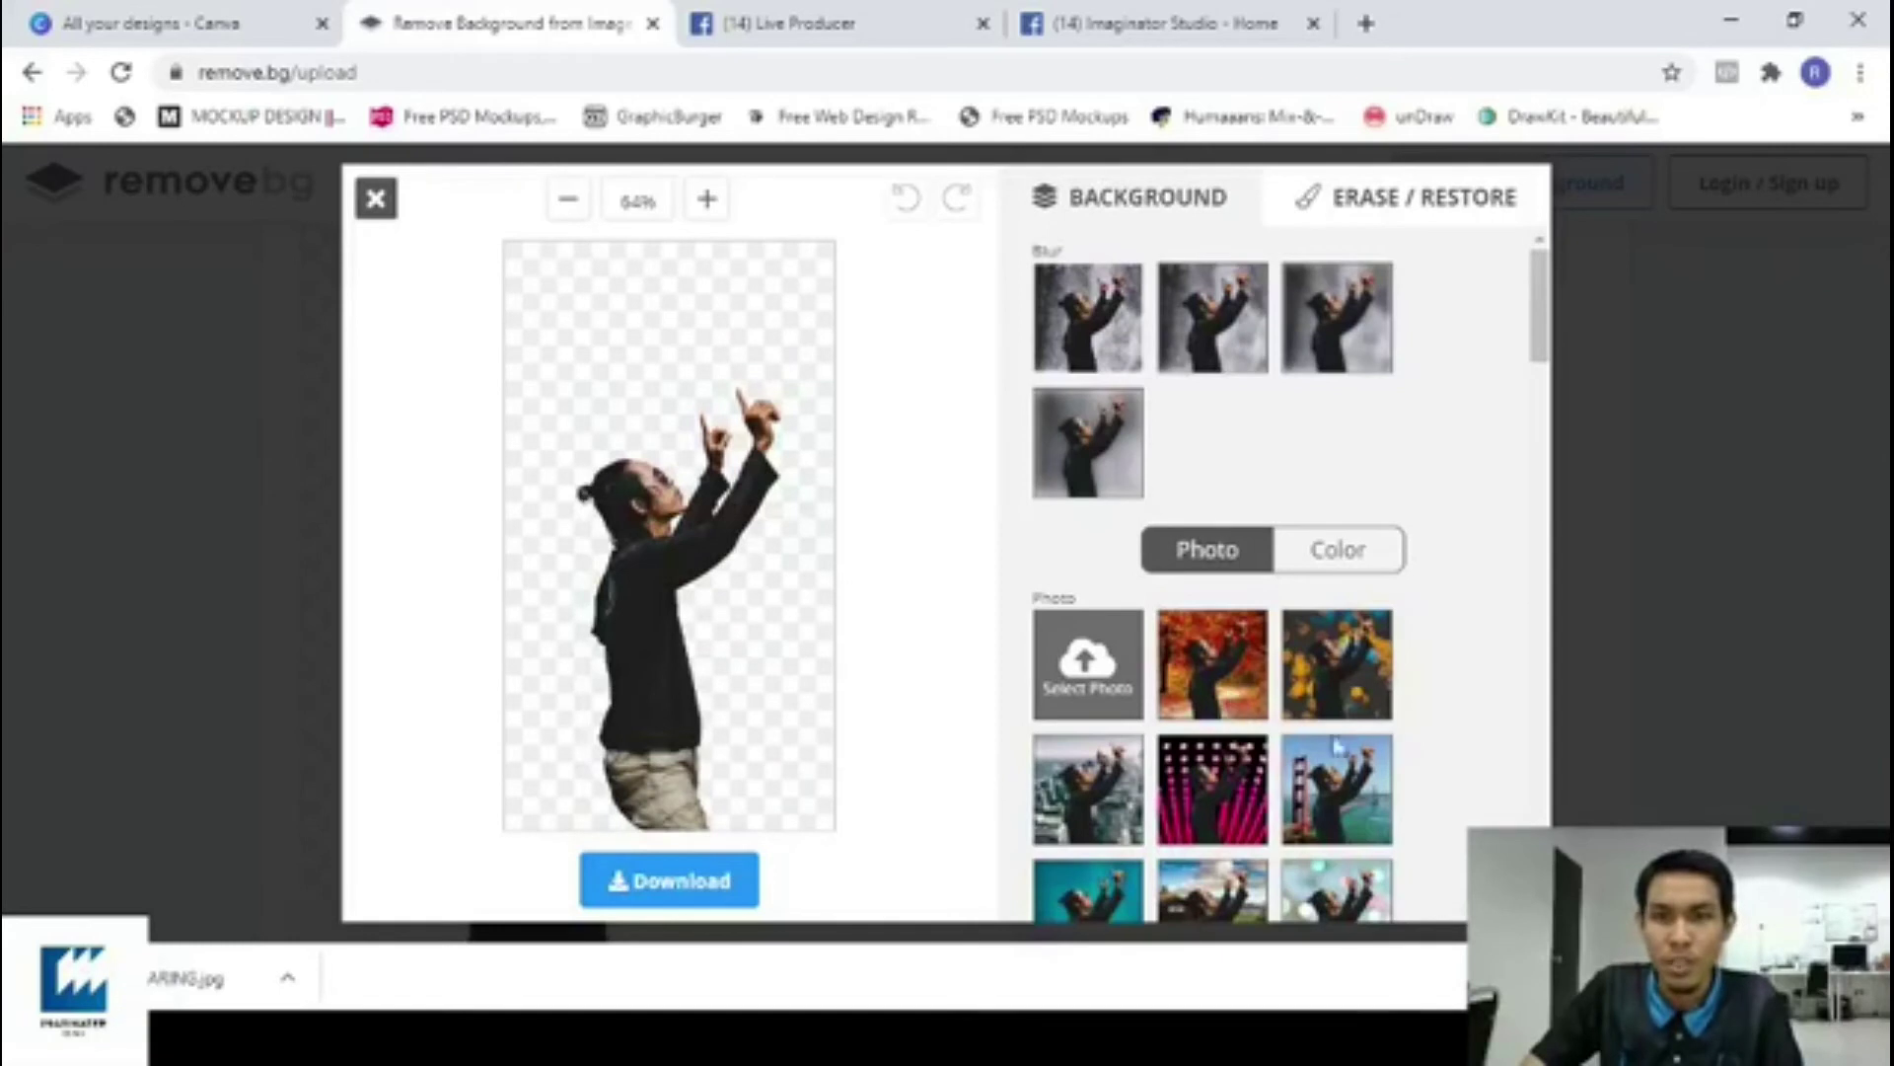
click(1209, 678)
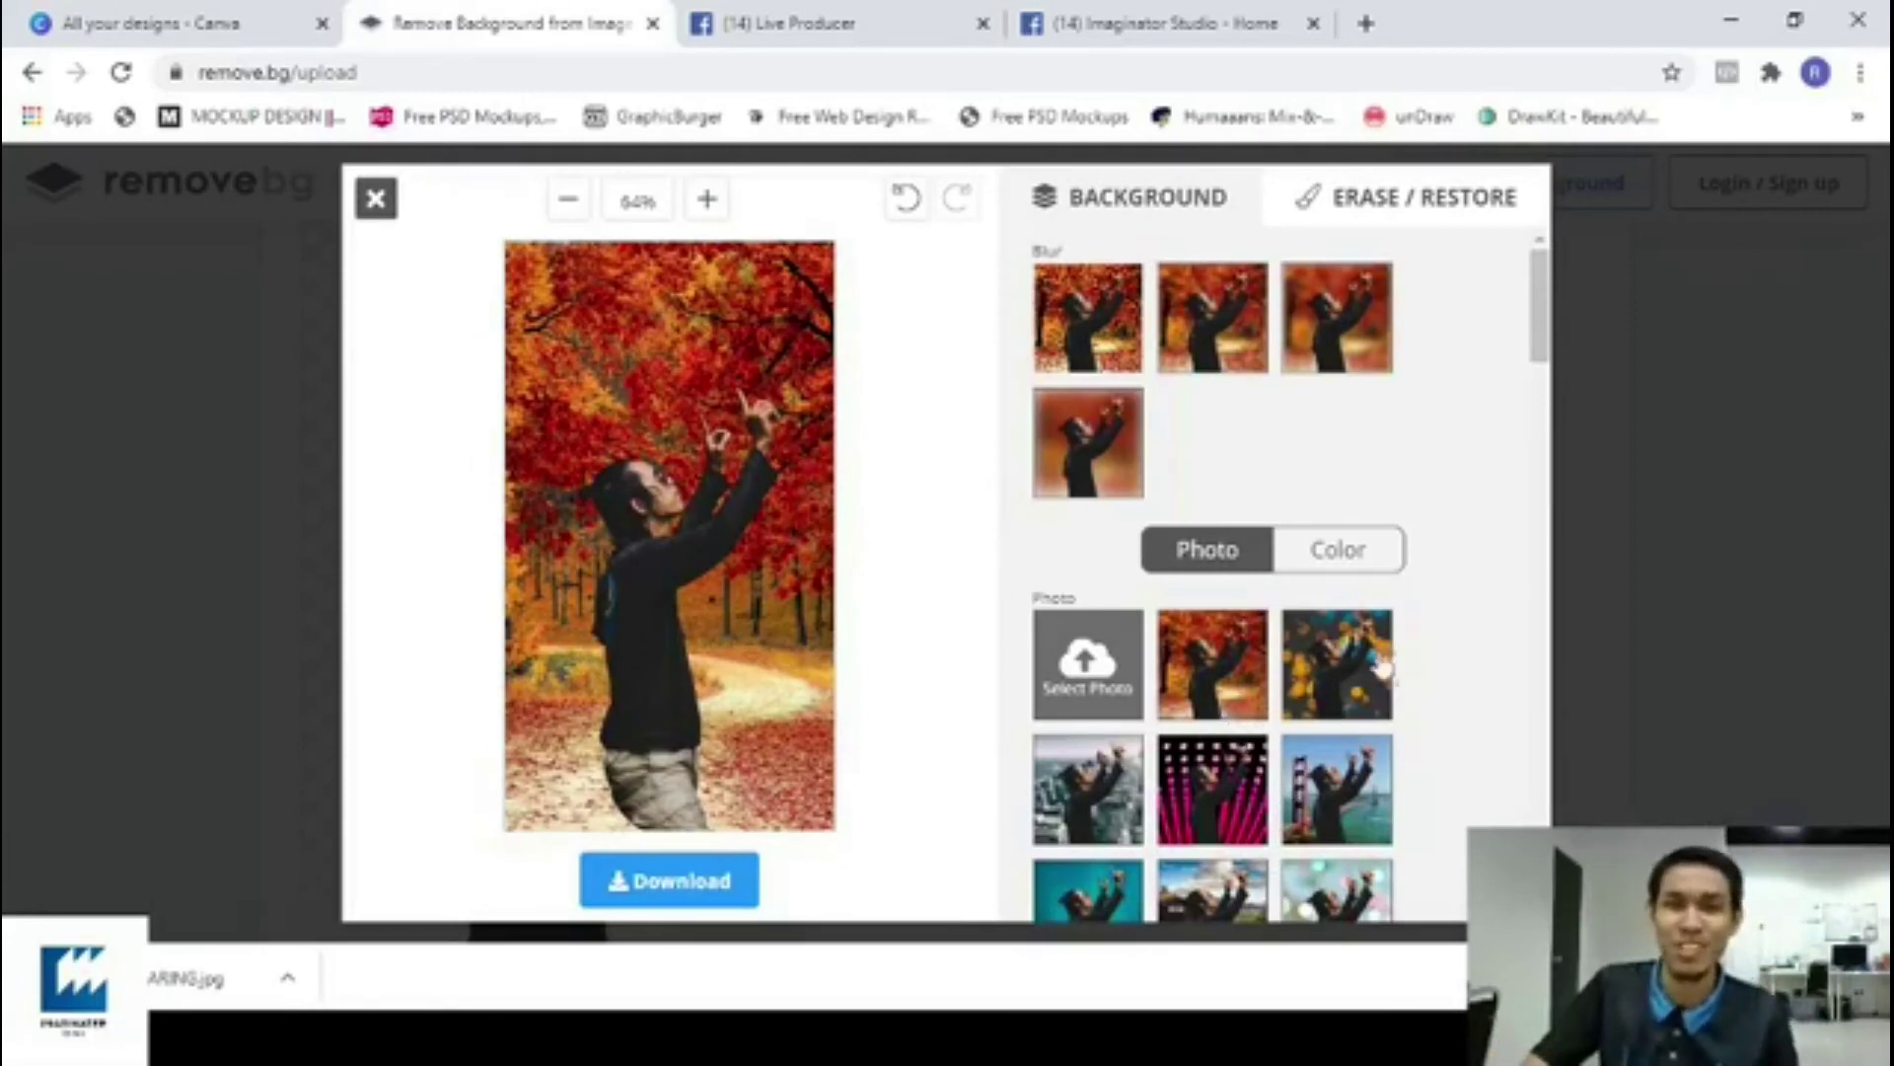
click(1095, 832)
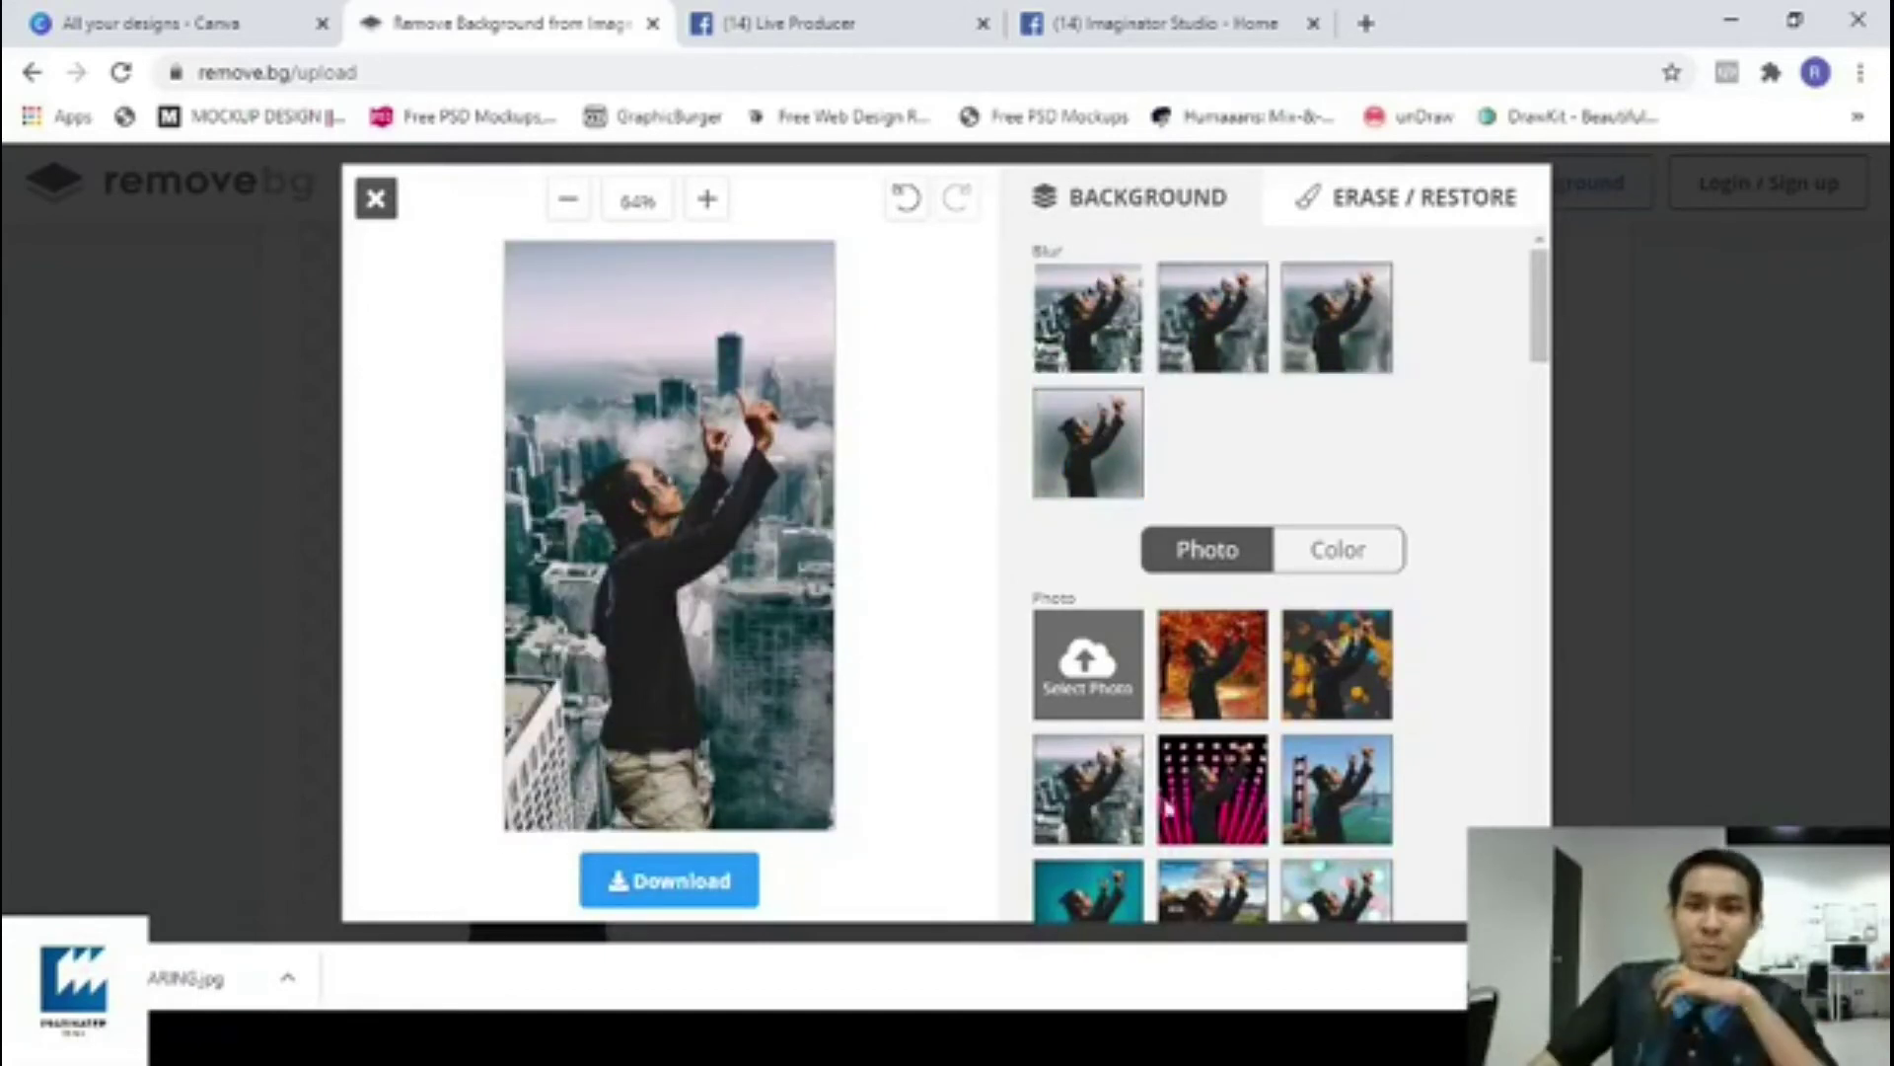
Try the sandy beach with sea waves and the green hills photos behind the pointing person.
scroll(1364, 676, down, 4)
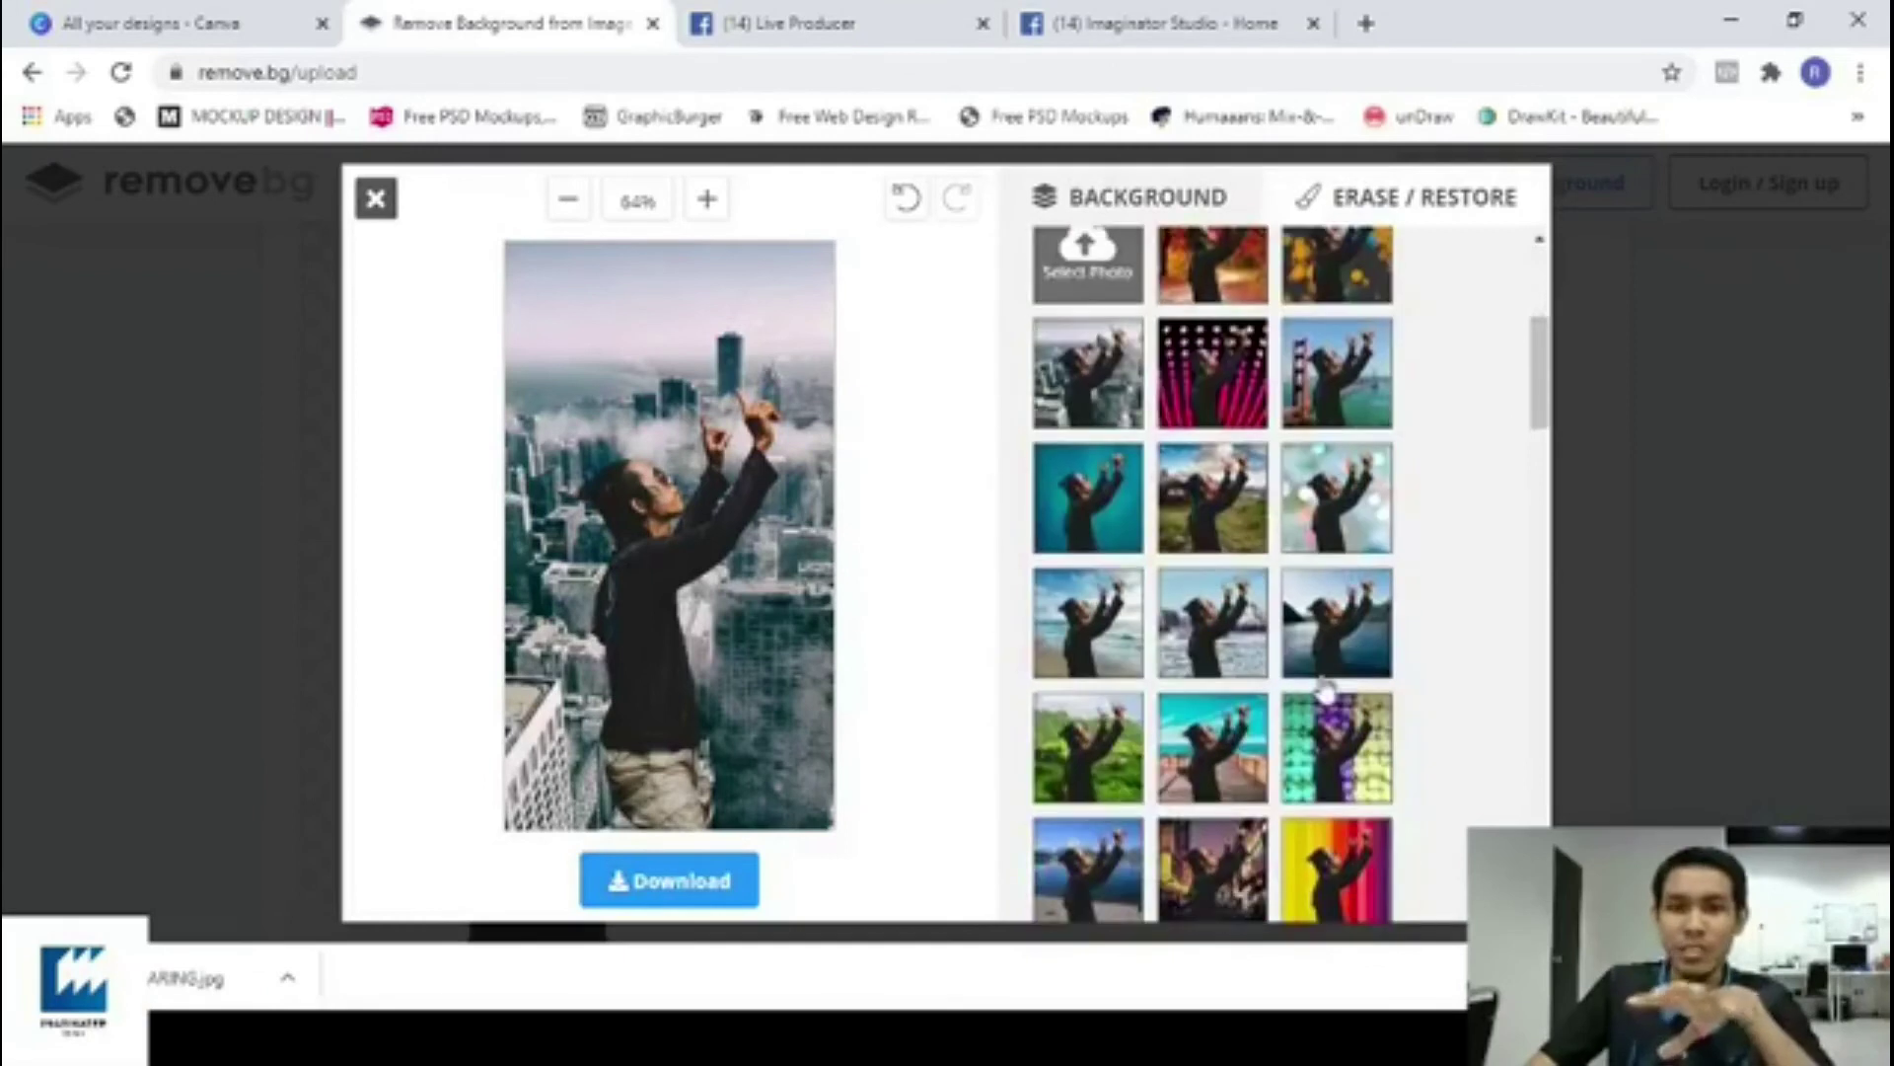
click(1104, 657)
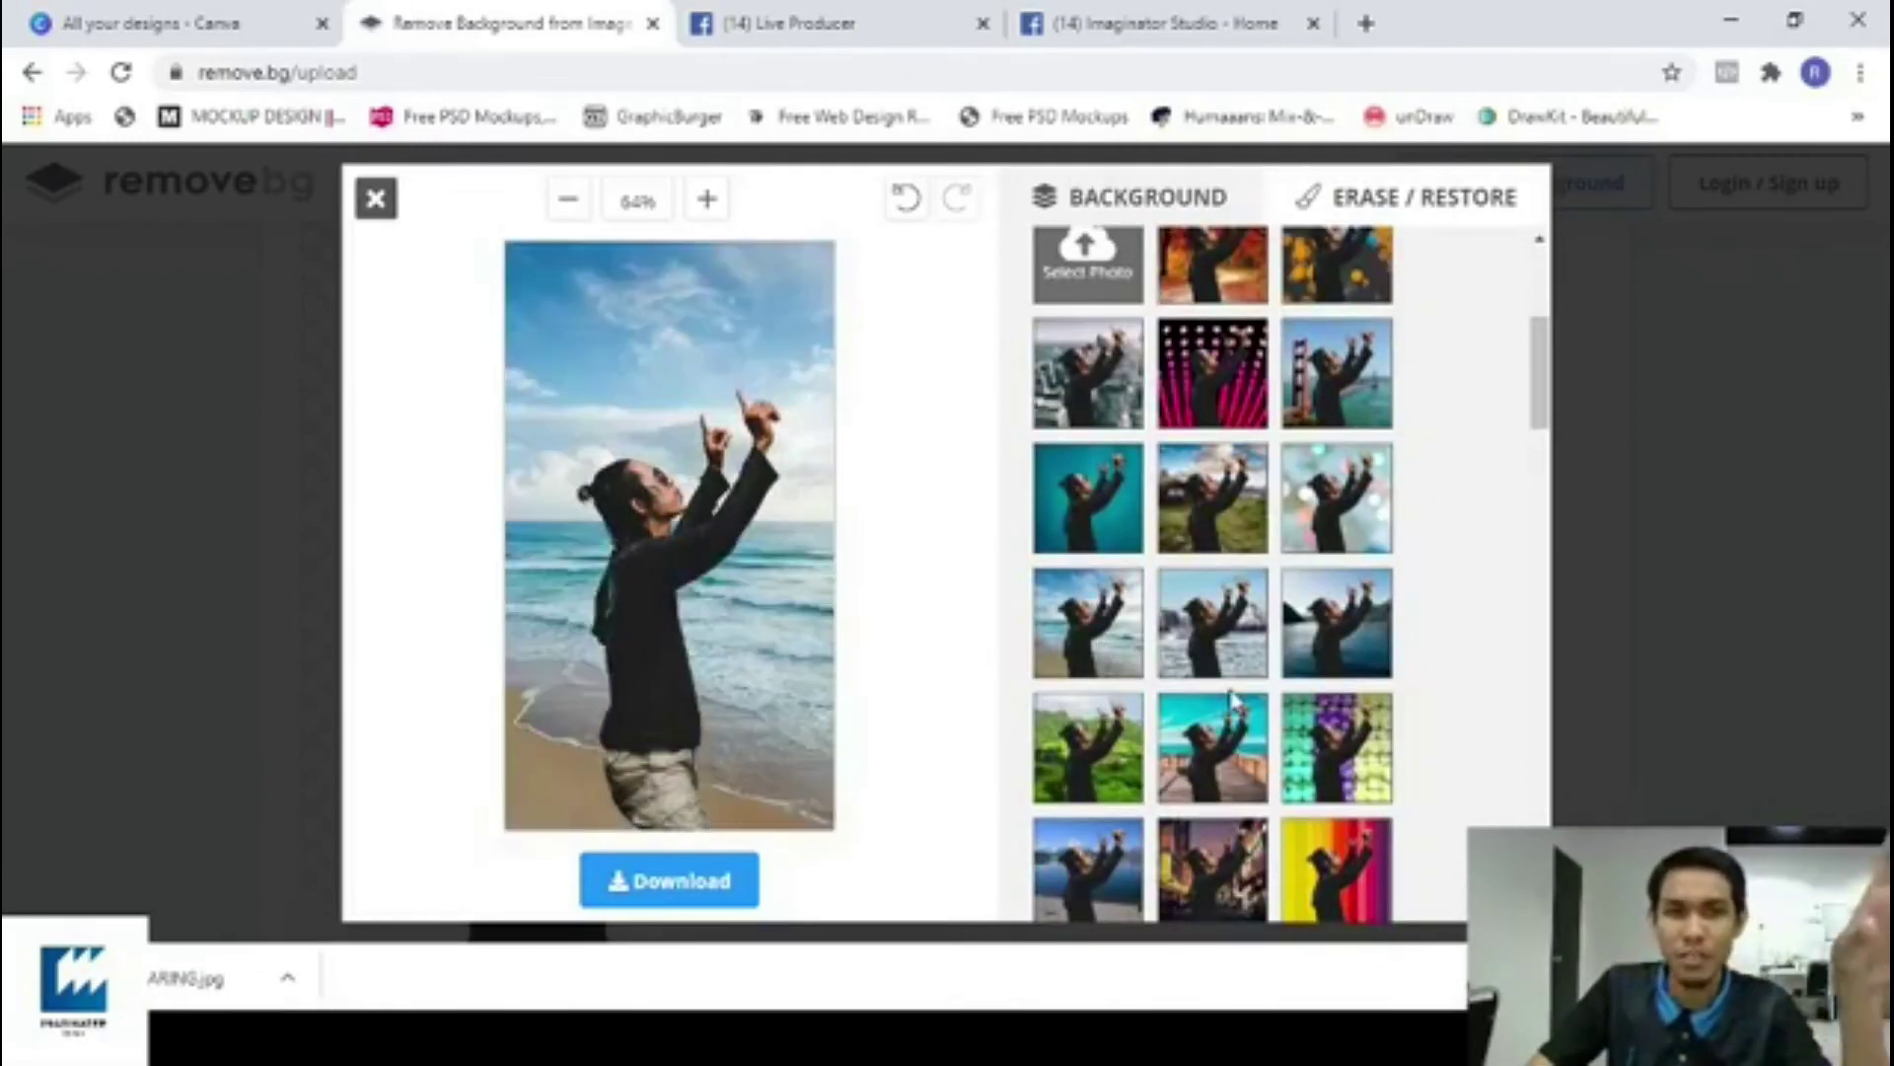
scroll(1389, 745, down, 1)
scroll(1392, 747, down, 2)
click(1128, 483)
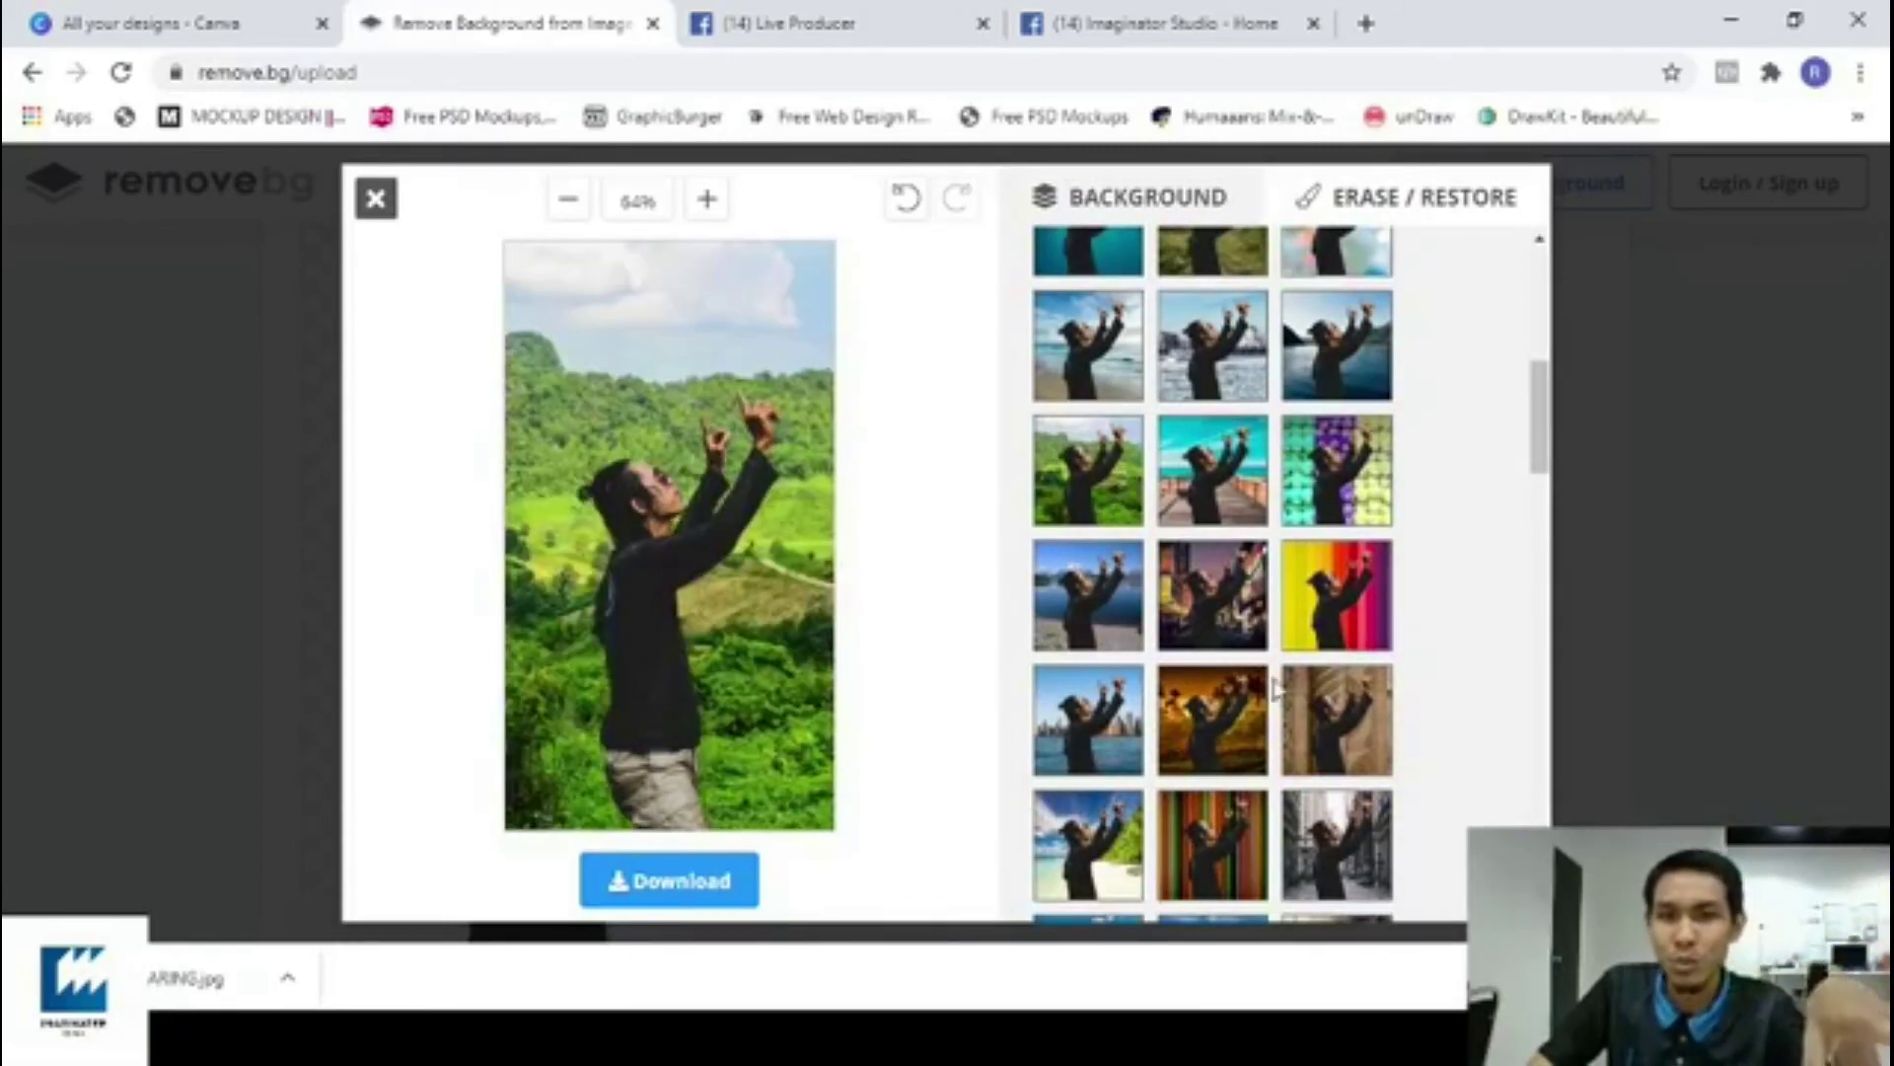
Apply the tropical beach photo with palm trees and white sand as the background, and download the image.
click(1112, 869)
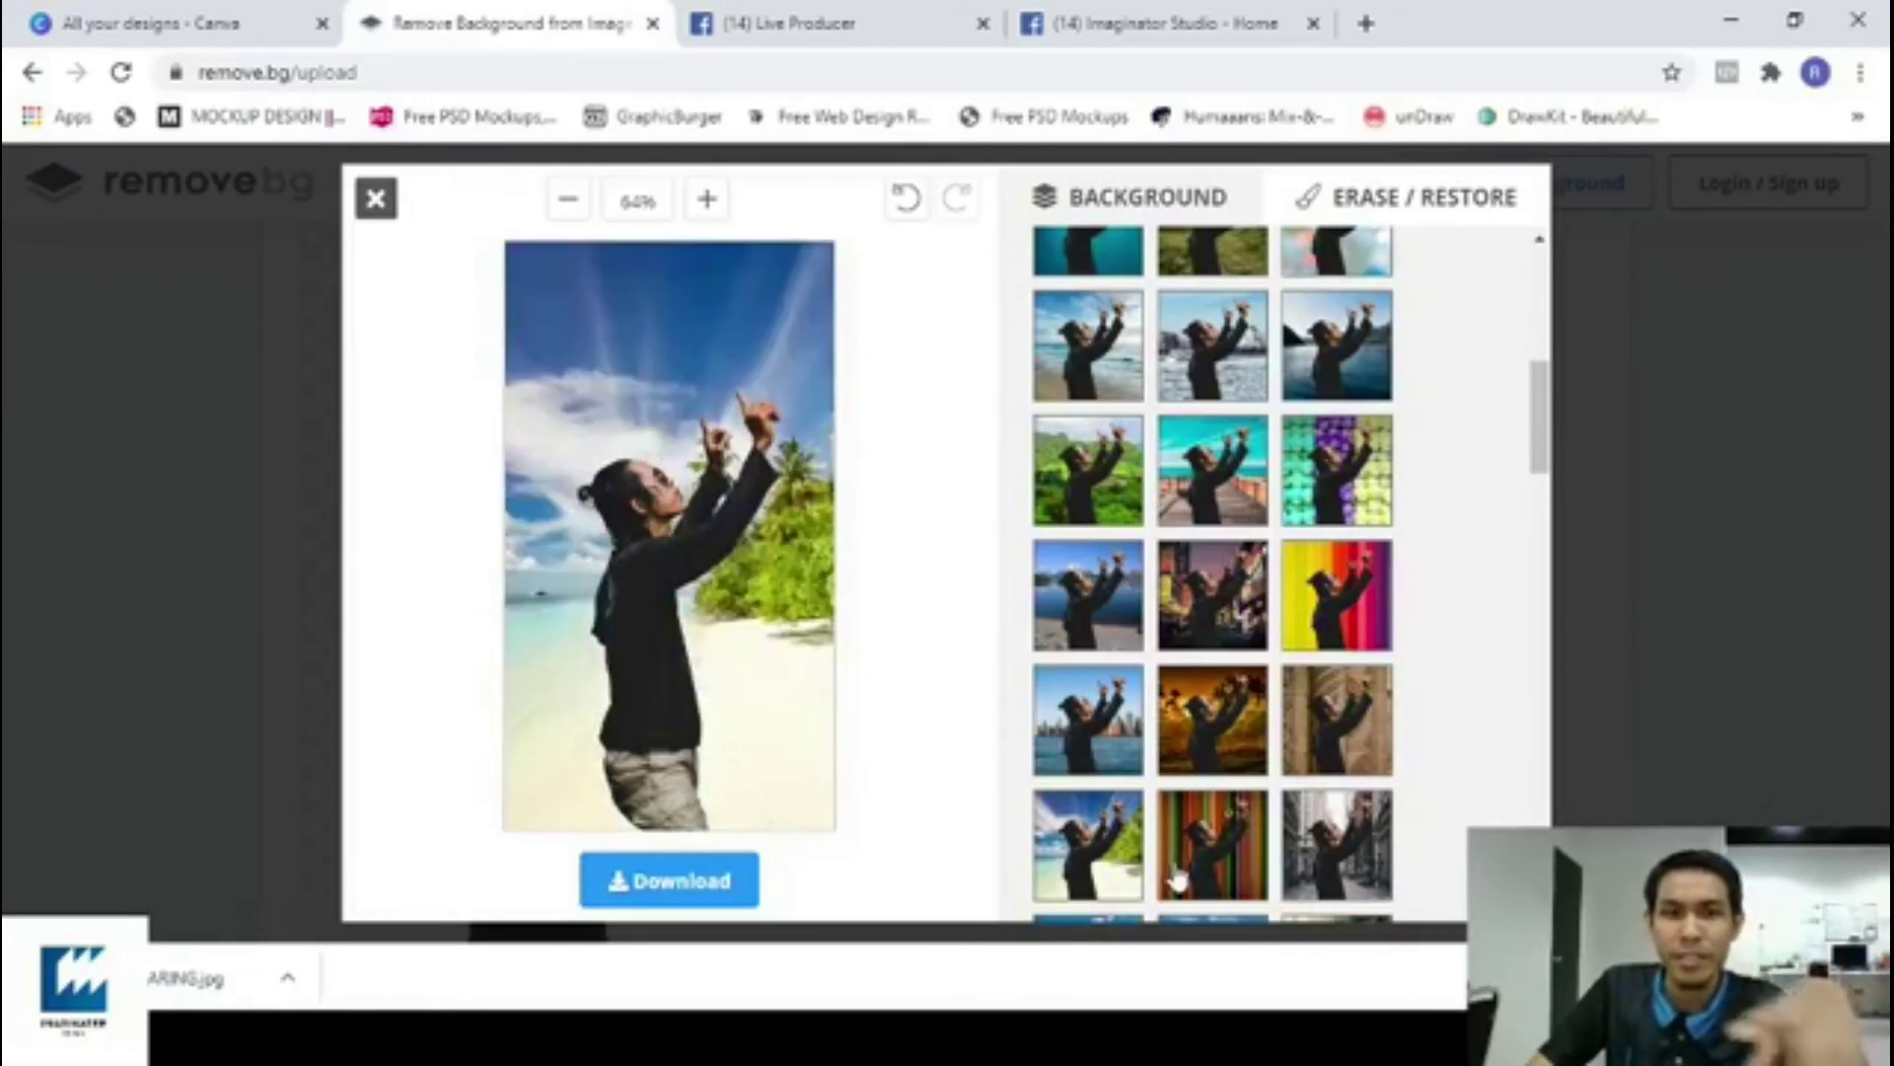
click(669, 881)
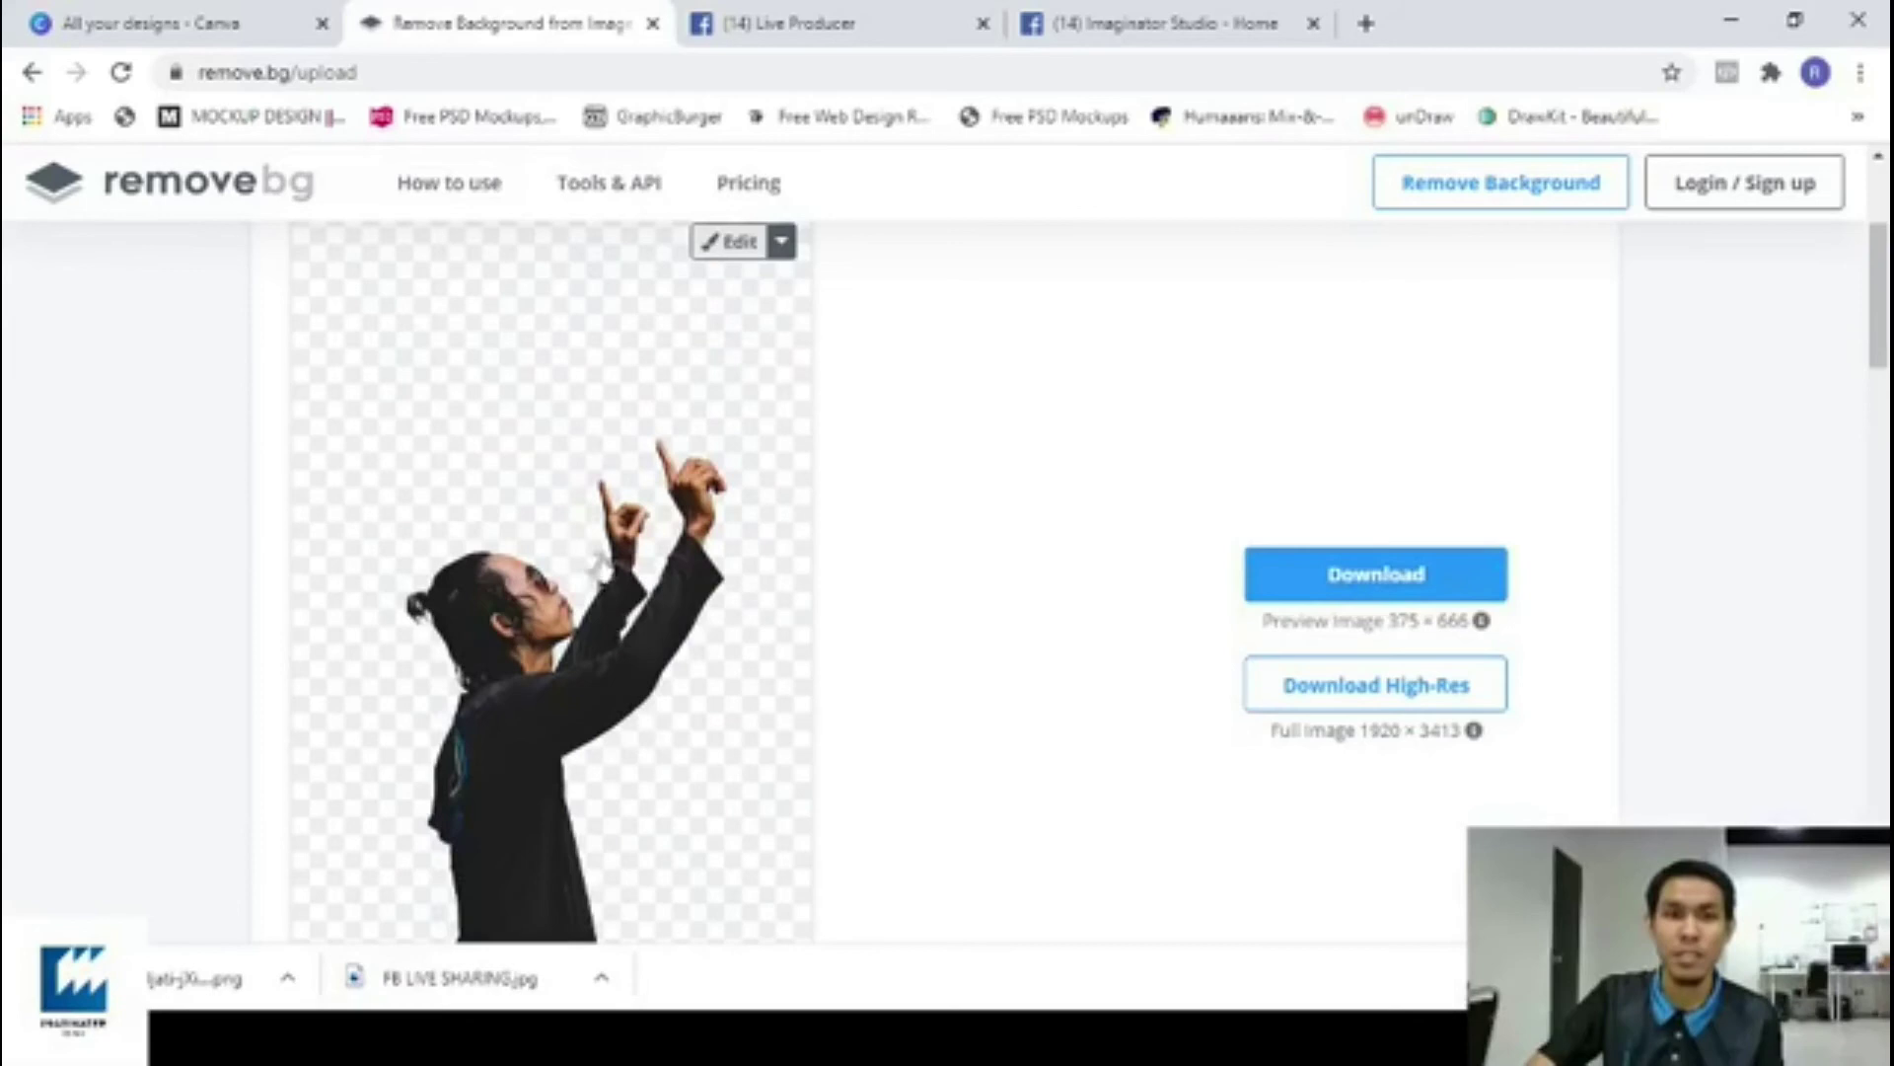
Open the preview-size cutout for editing and examine the edges around the hair, hands and back up close.
click(784, 243)
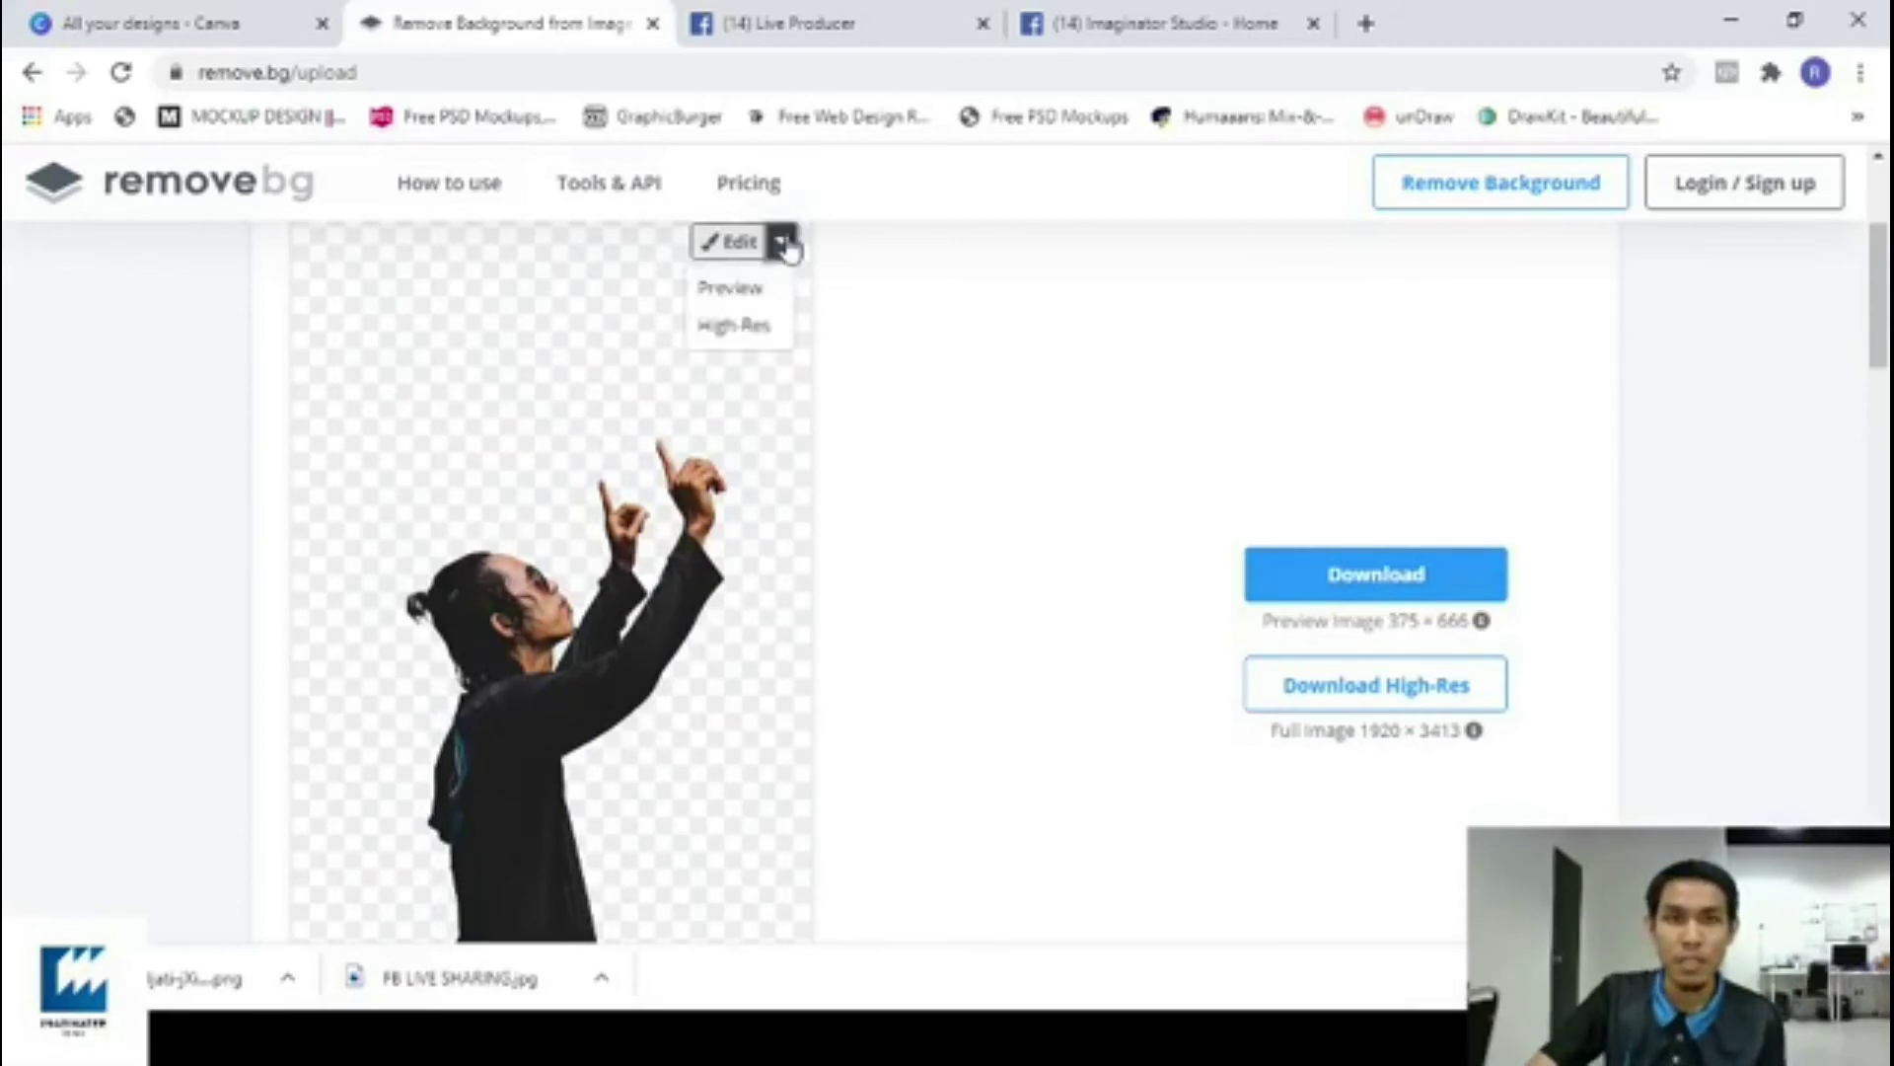
click(738, 287)
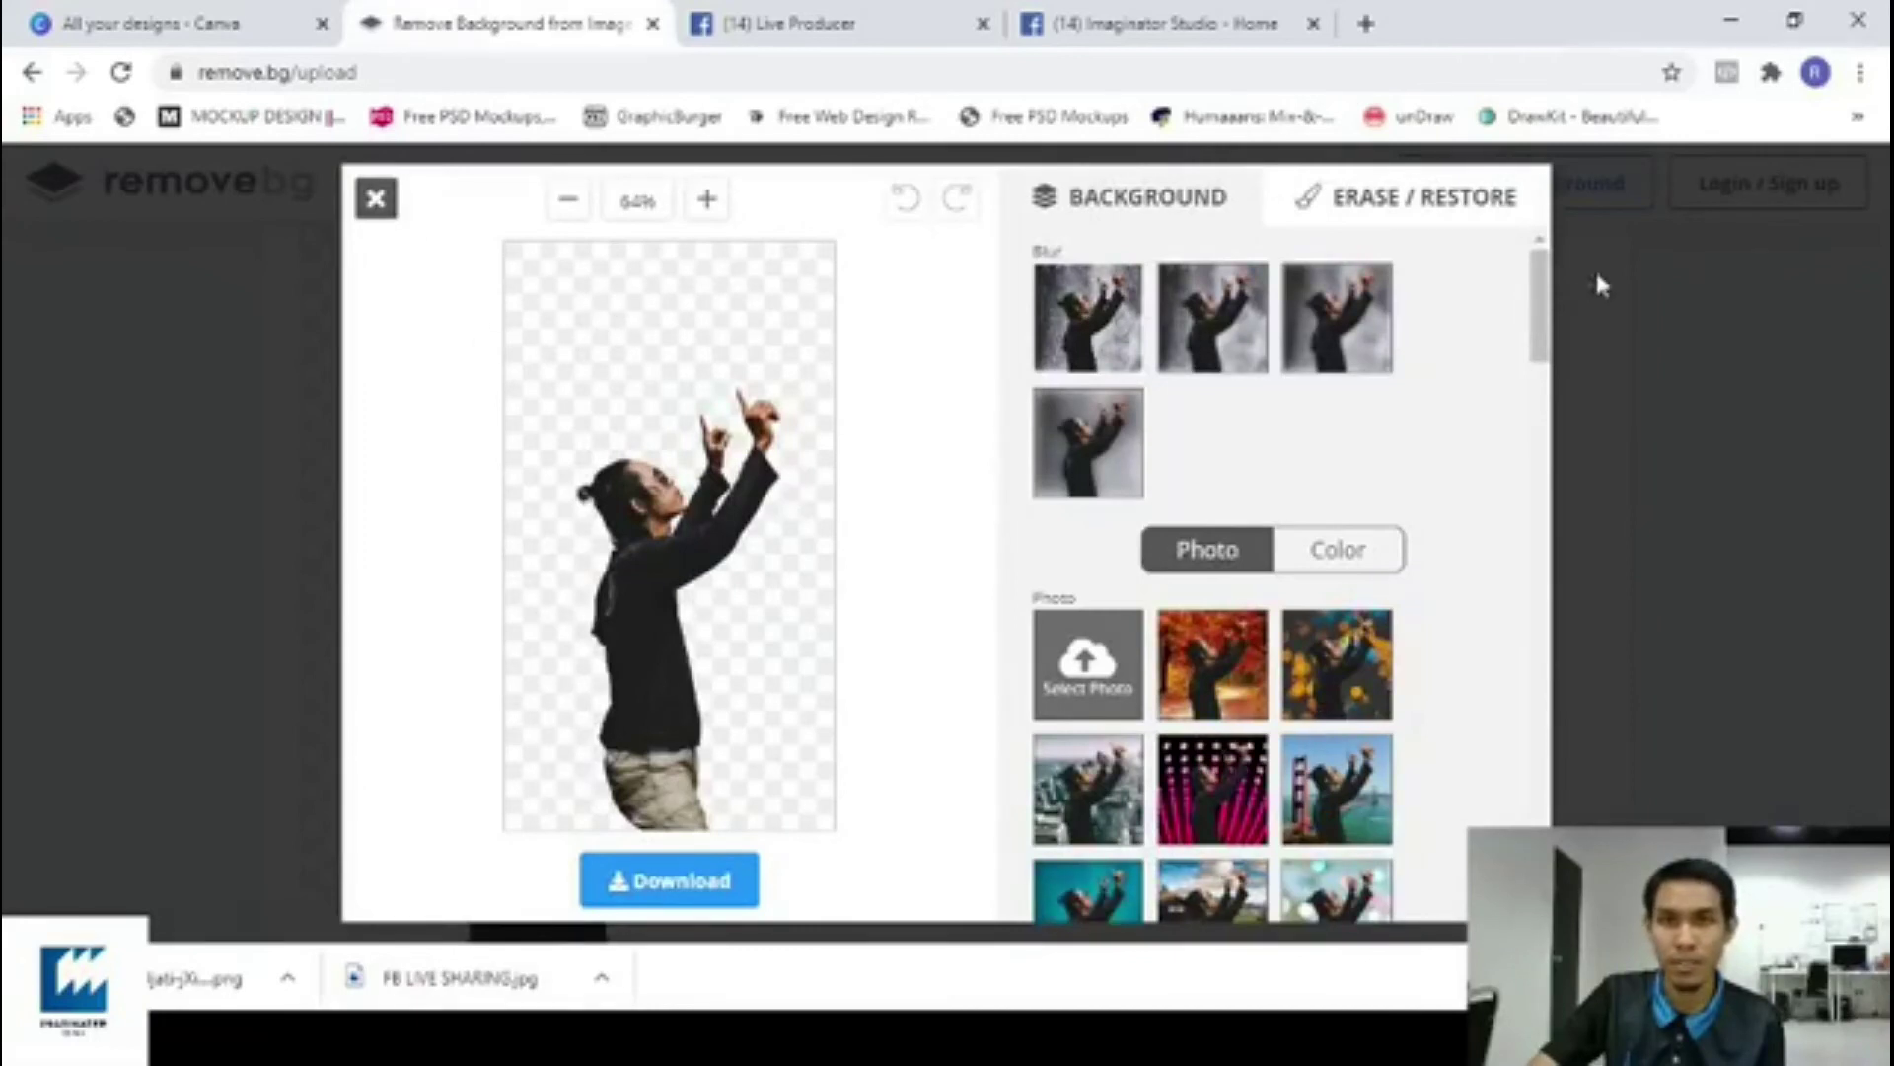
click(707, 200)
click(707, 200)
click(707, 200)
click(707, 200)
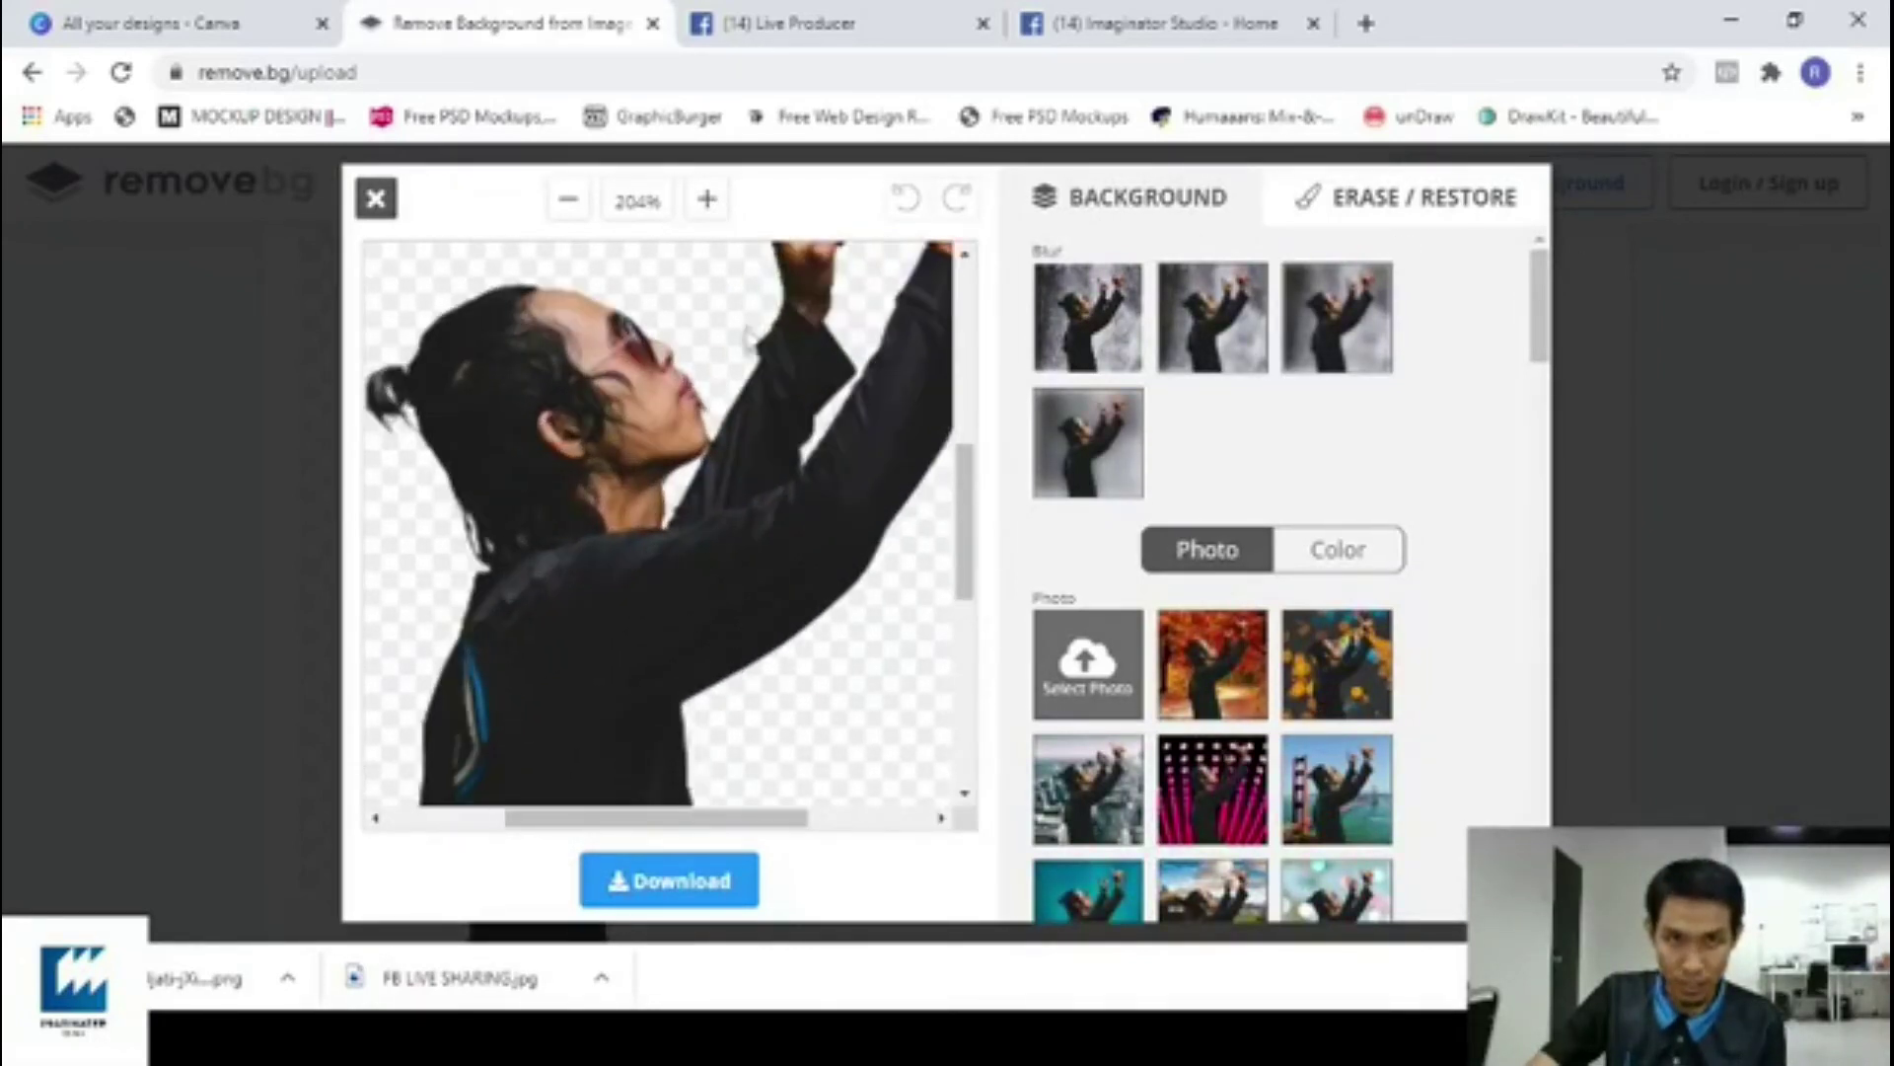
scroll(757, 632, up, 3)
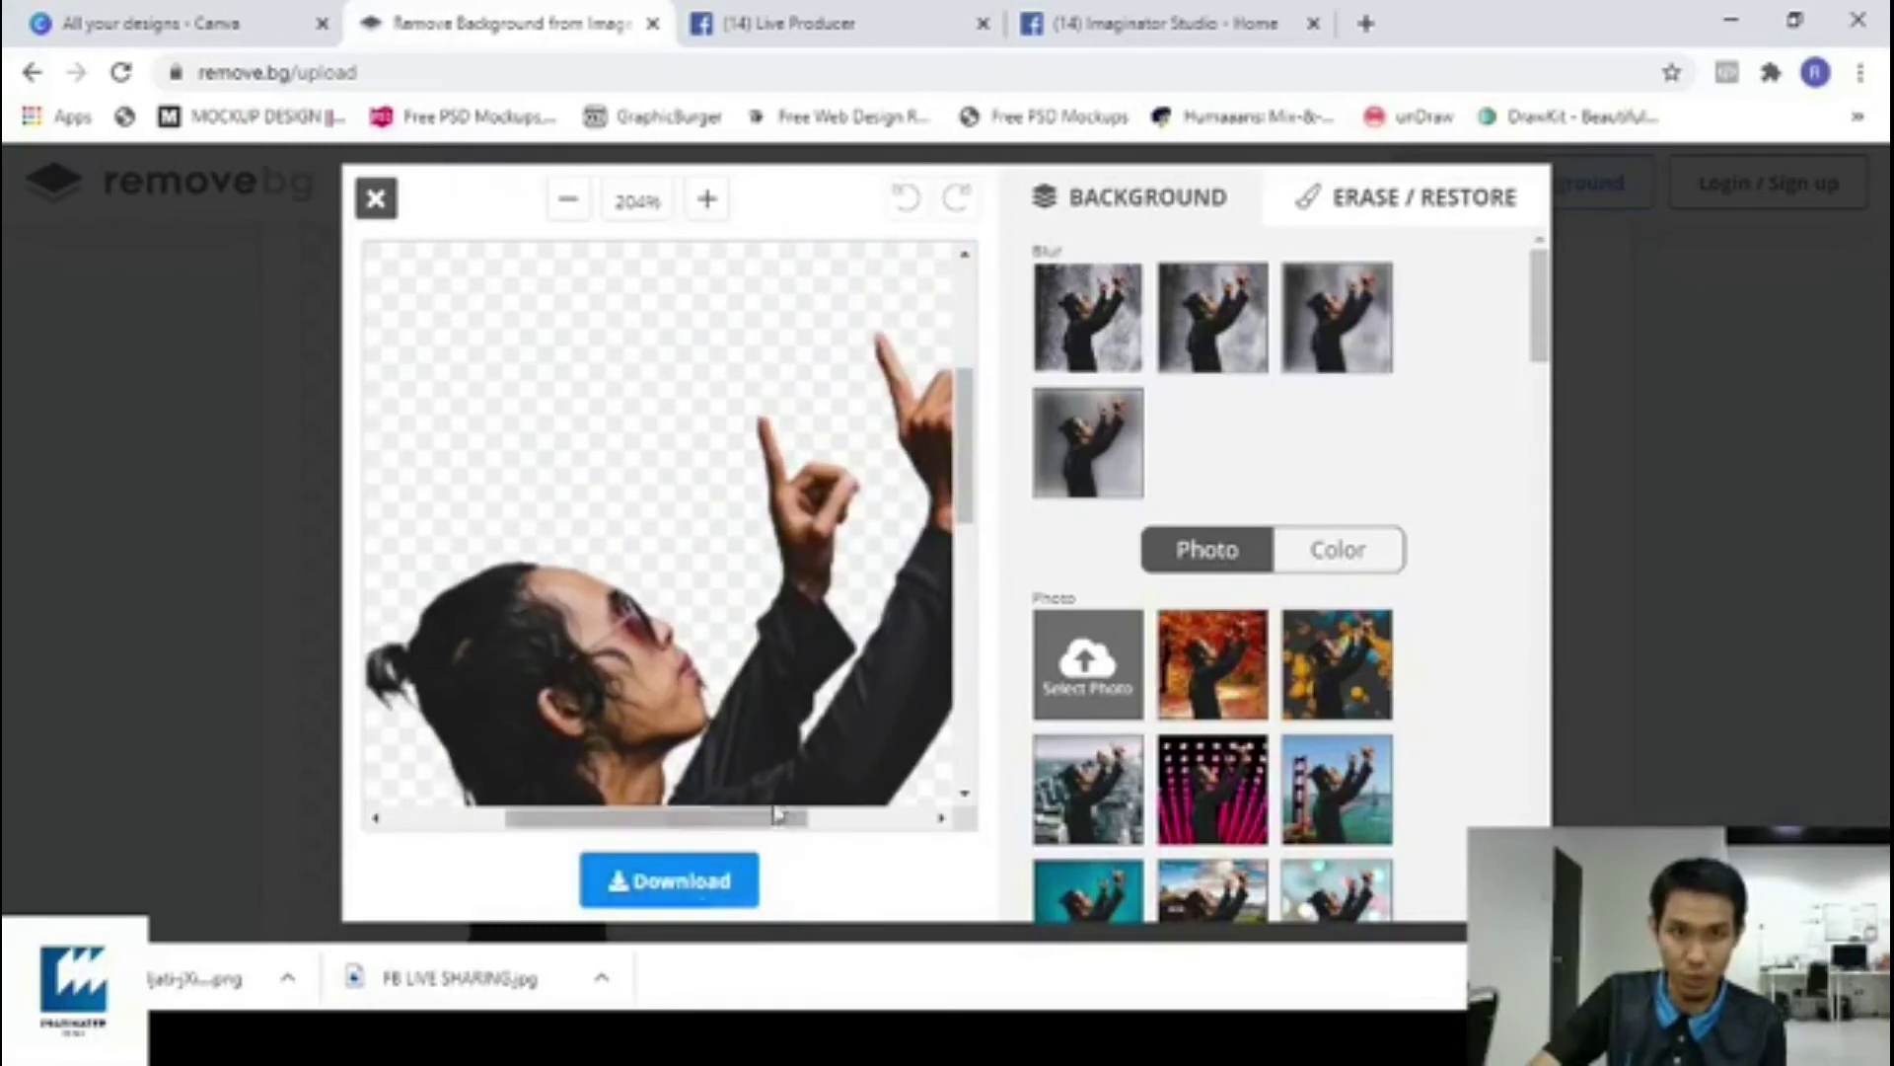
drag(766, 819, 730, 817)
scroll(753, 647, down, 4)
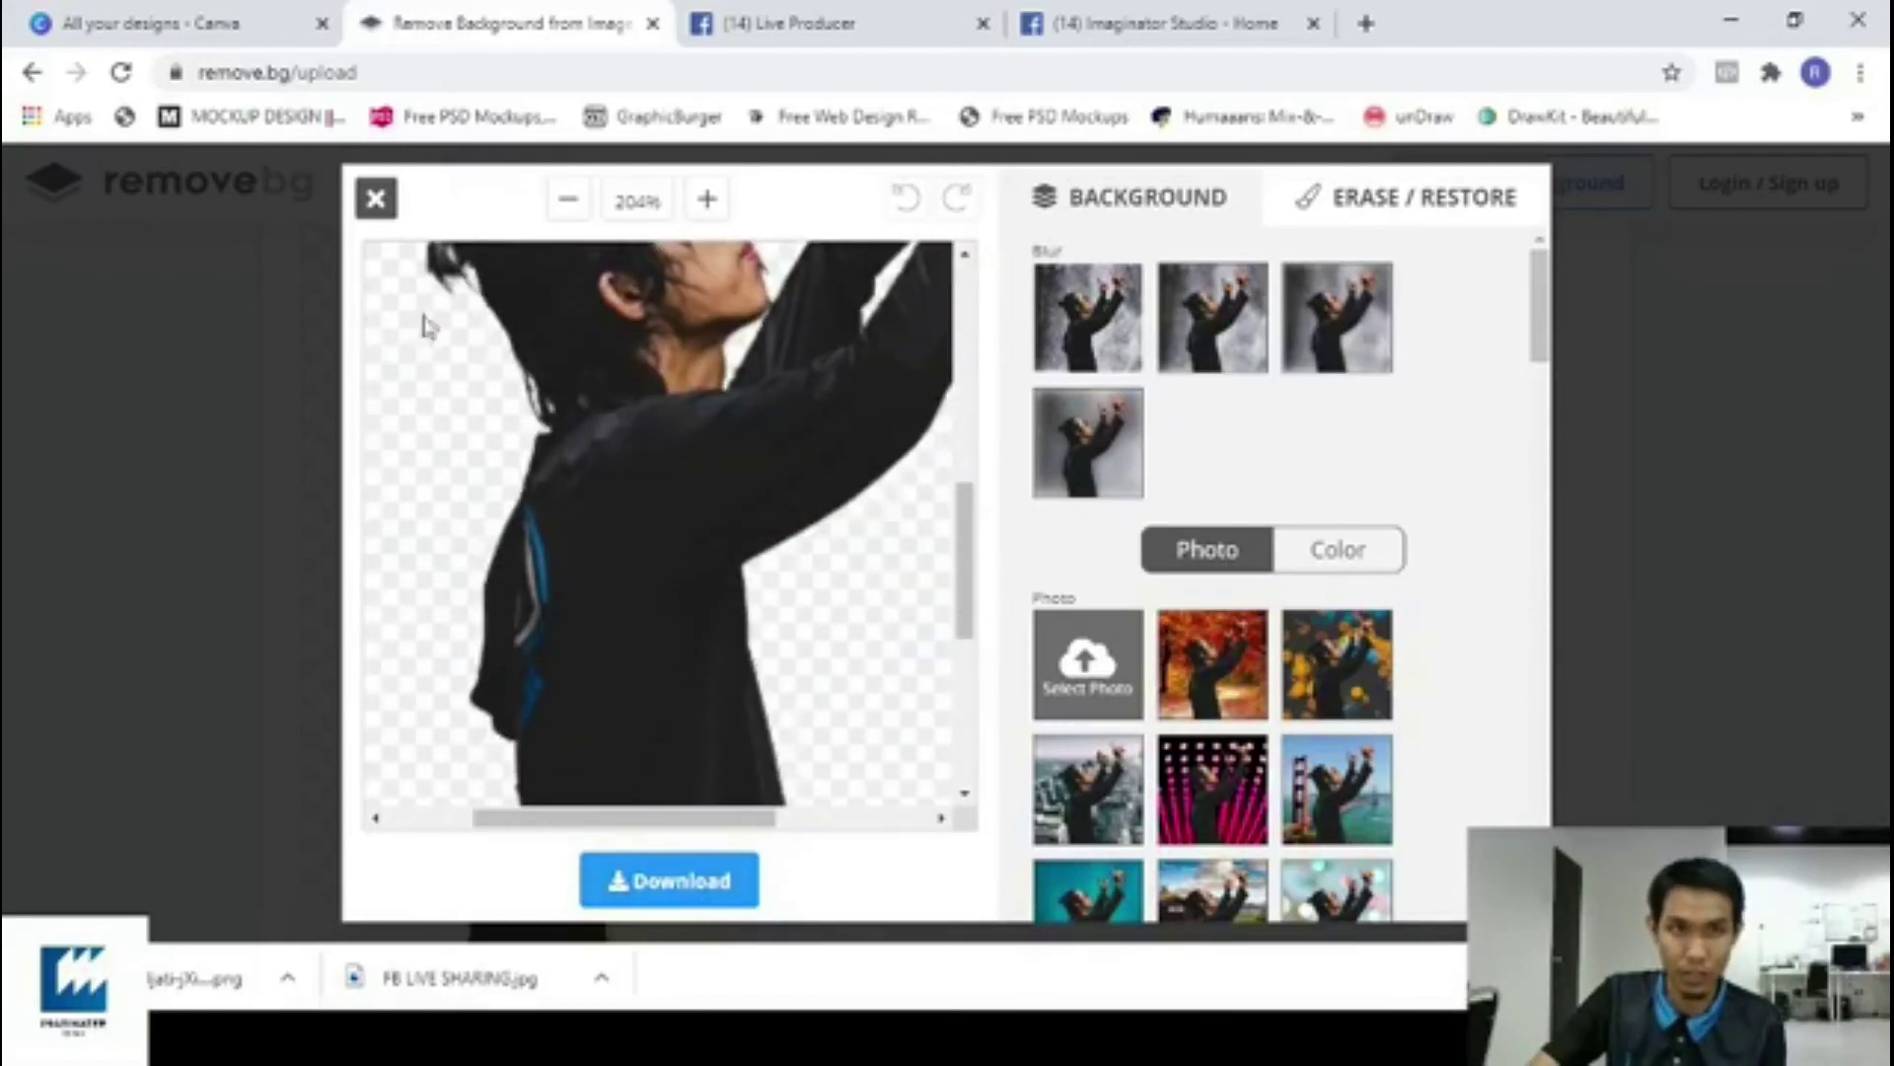
scroll(444, 275, up, 2)
drag(710, 819, 654, 819)
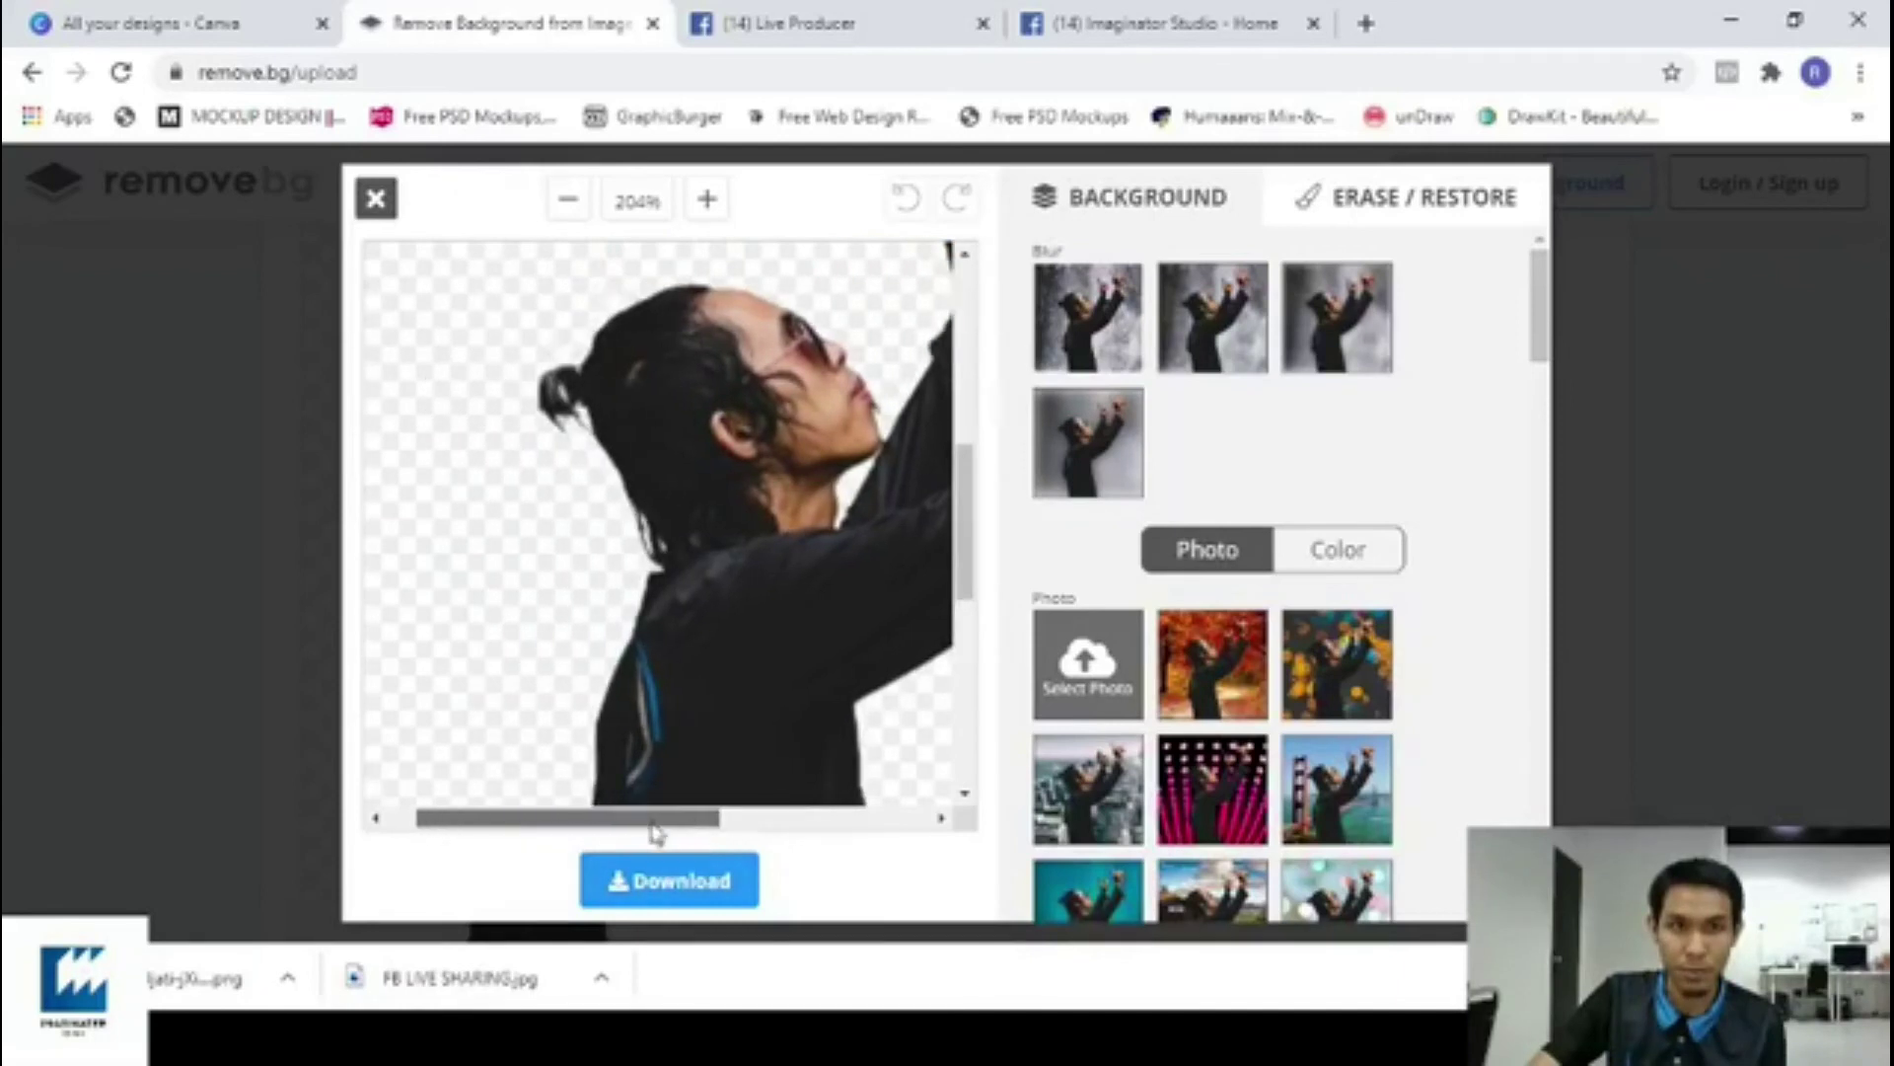
click(708, 201)
click(708, 200)
click(709, 201)
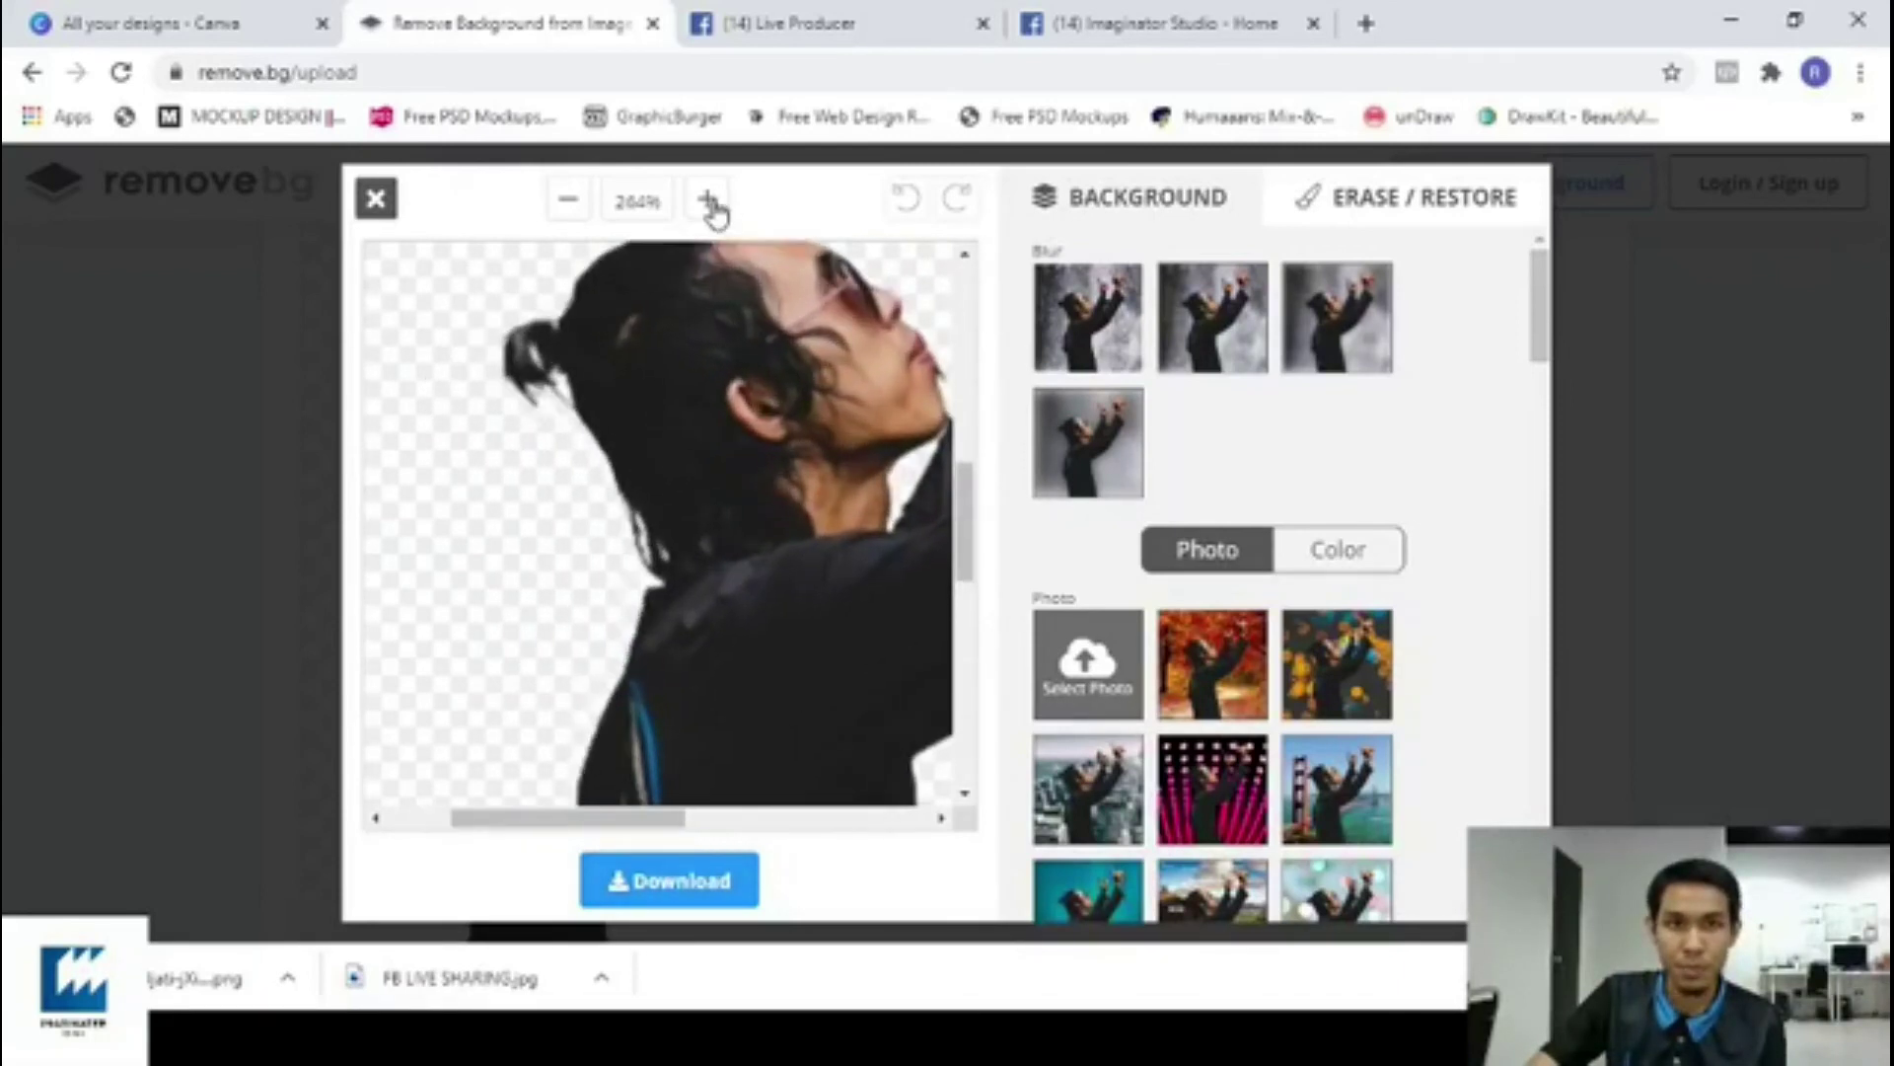
scroll(665, 488, up, 2)
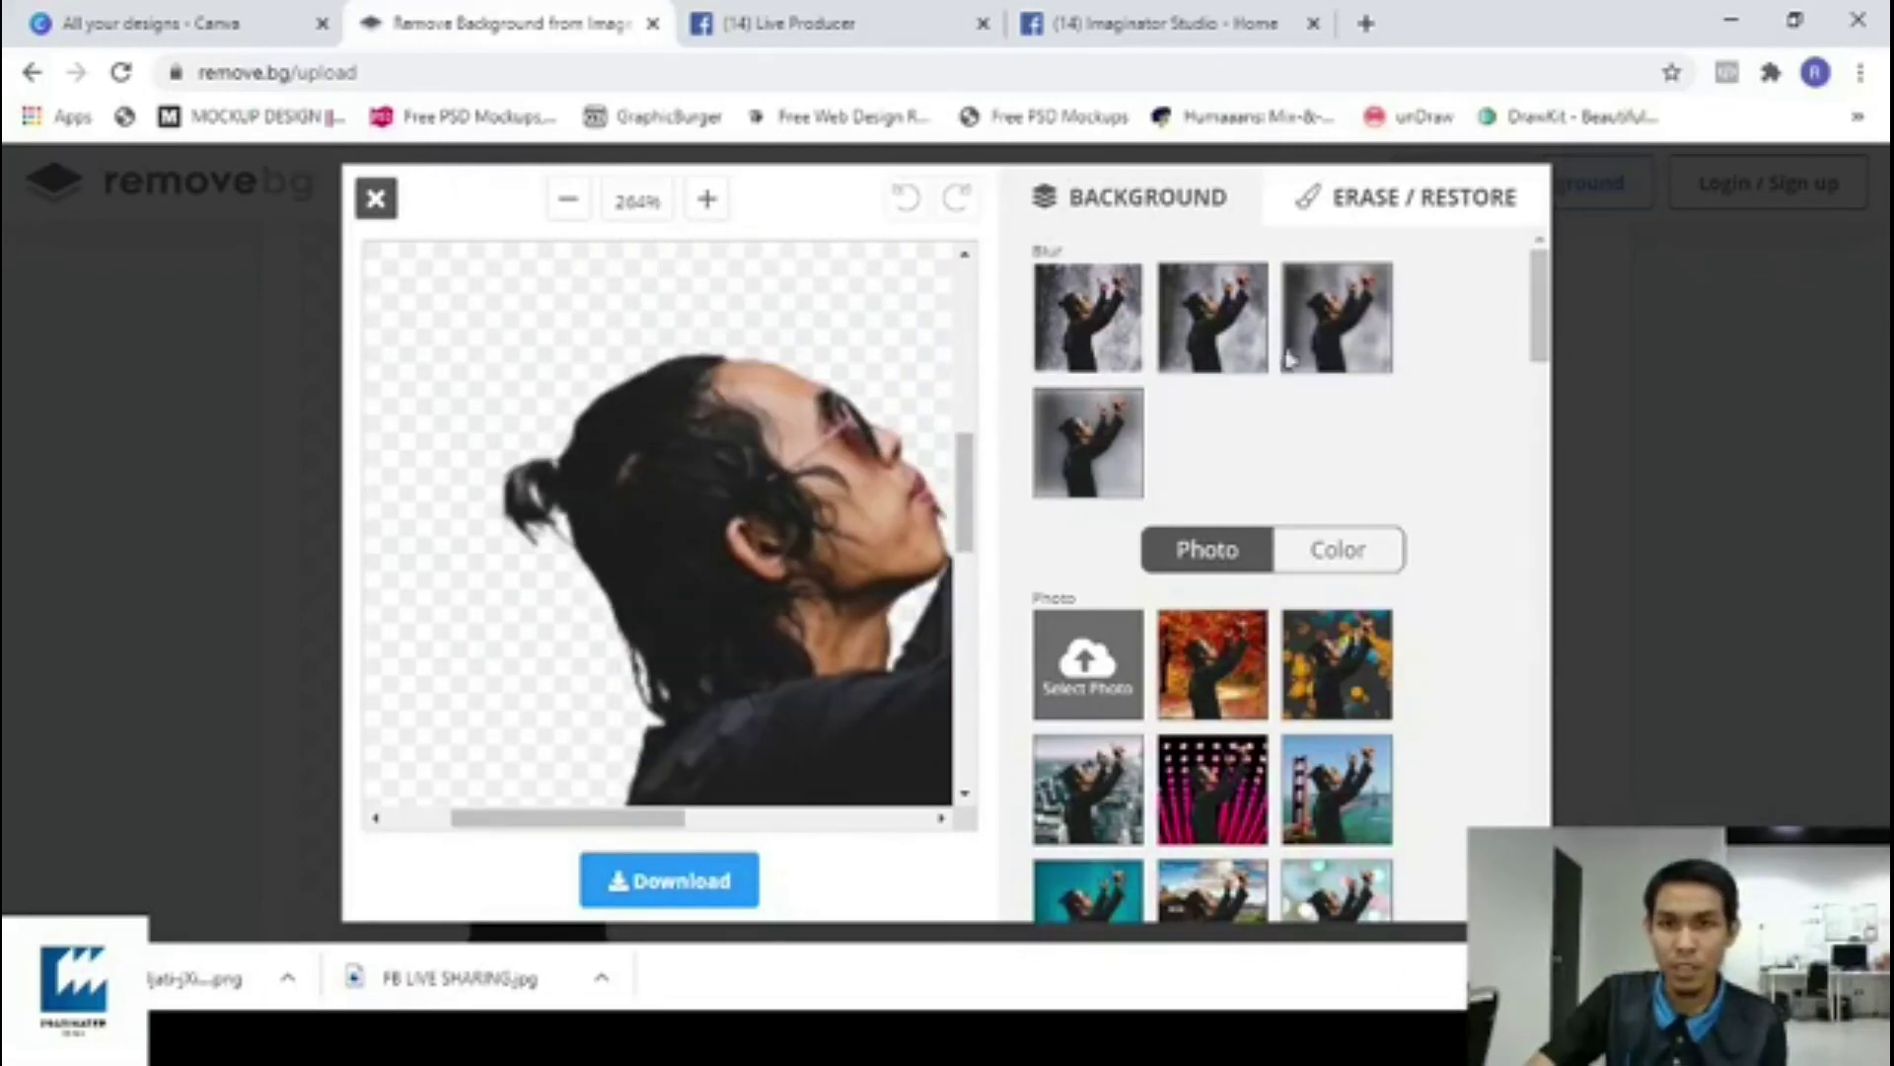
Erase the hair bun behind the person's head using the smallest brush size and a slightly larger one.
click(1402, 209)
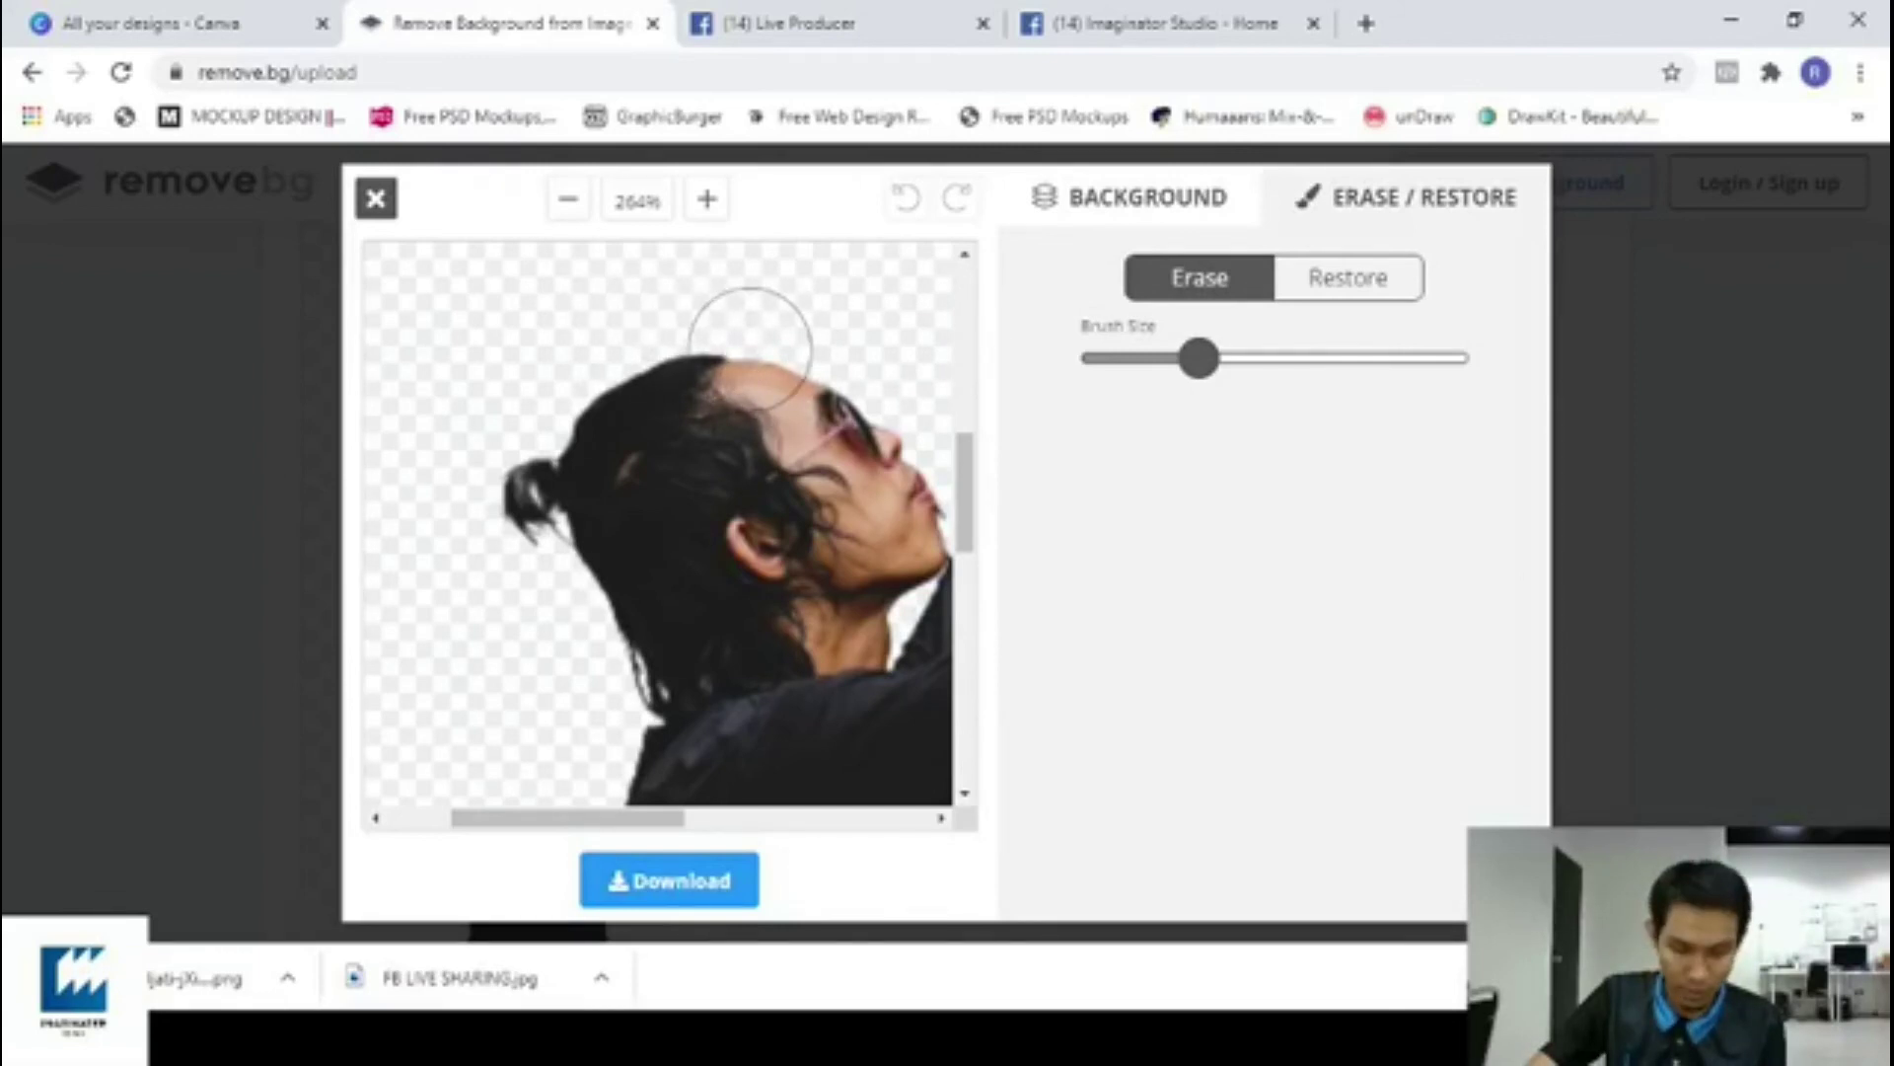
drag(1198, 372, 1072, 383)
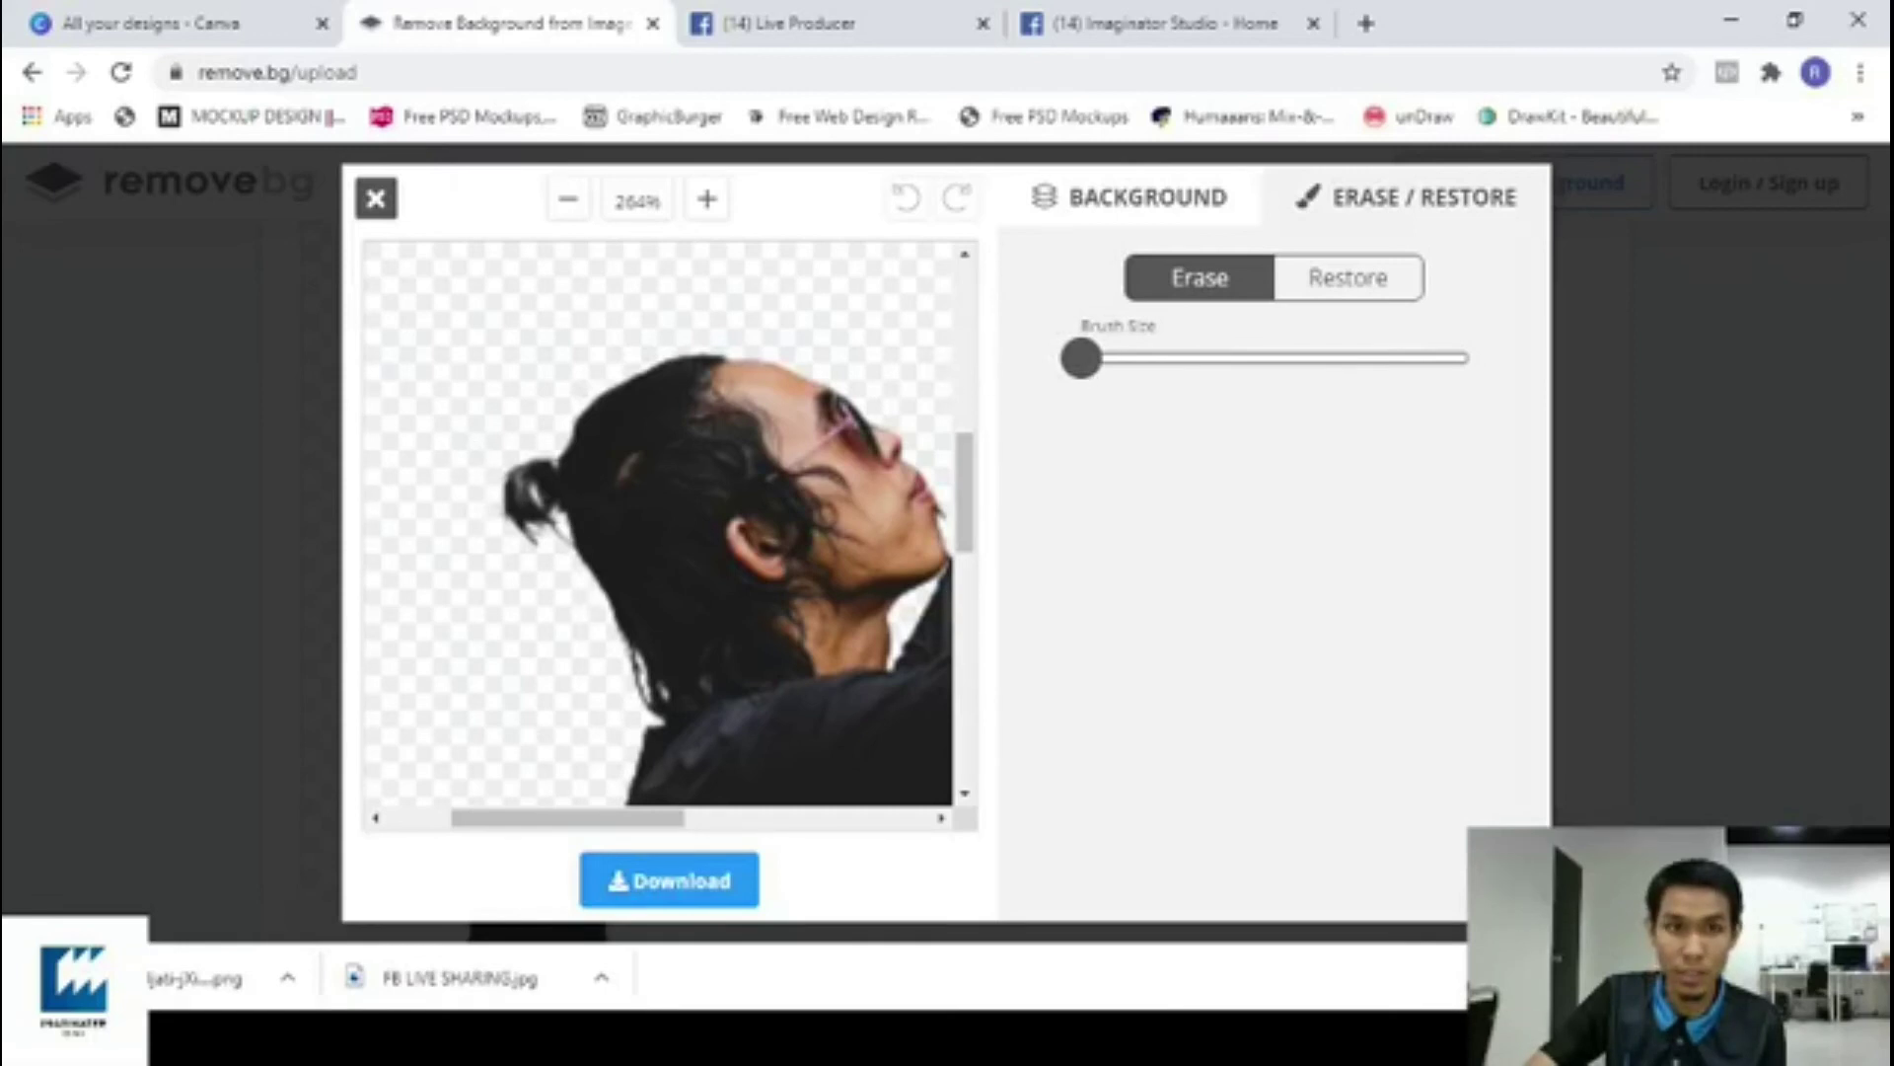
click(708, 202)
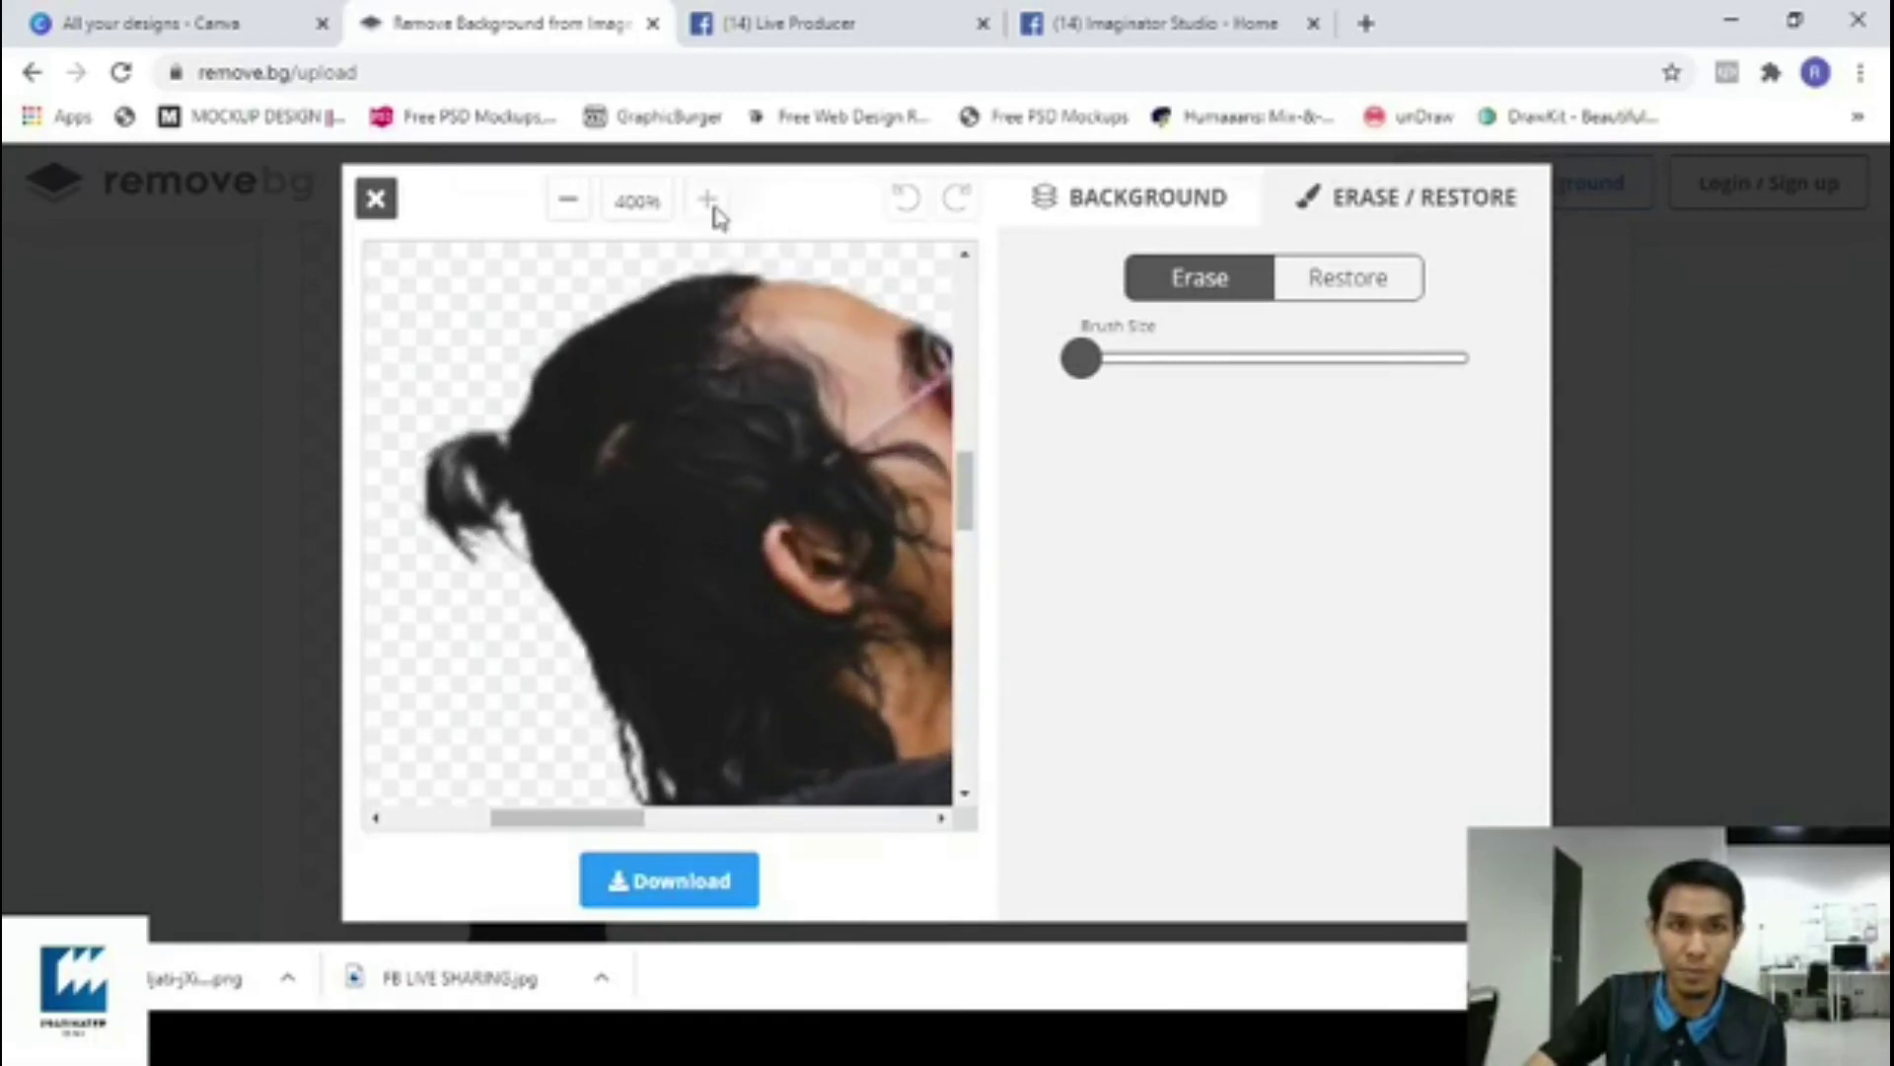
mouse_move(447, 434)
mouse_down()
mouse_move(439, 497)
mouse_move(449, 432)
mouse_up()
mouse_move(439, 513)
mouse_down()
mouse_move(463, 564)
mouse_move(448, 458)
mouse_move(450, 480)
mouse_move(470, 408)
mouse_up()
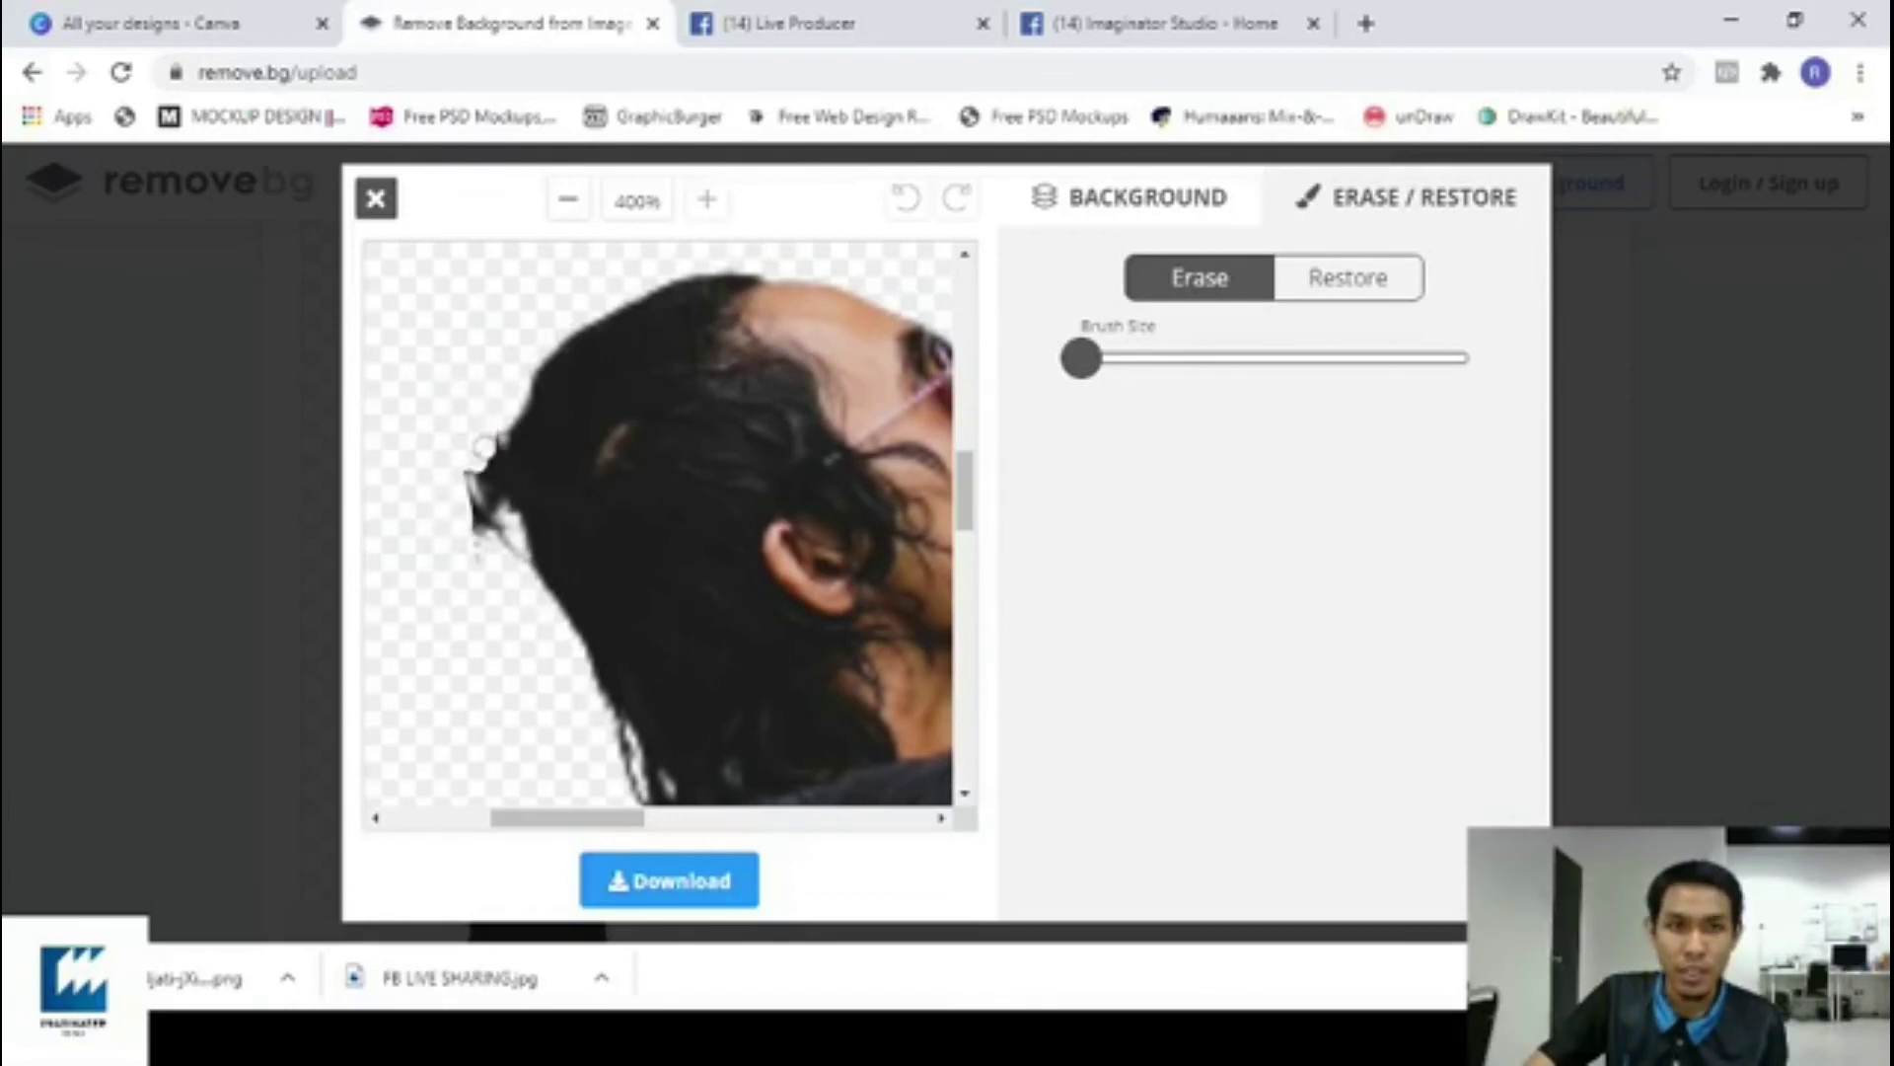
drag(1081, 357, 1125, 357)
mouse_move(440, 415)
mouse_down()
mouse_move(459, 582)
mouse_move(456, 543)
mouse_move(482, 576)
mouse_move(480, 365)
mouse_move(463, 369)
mouse_move(453, 440)
mouse_move(481, 392)
mouse_move(461, 590)
mouse_move(468, 648)
mouse_move(506, 658)
mouse_move(482, 558)
mouse_up()
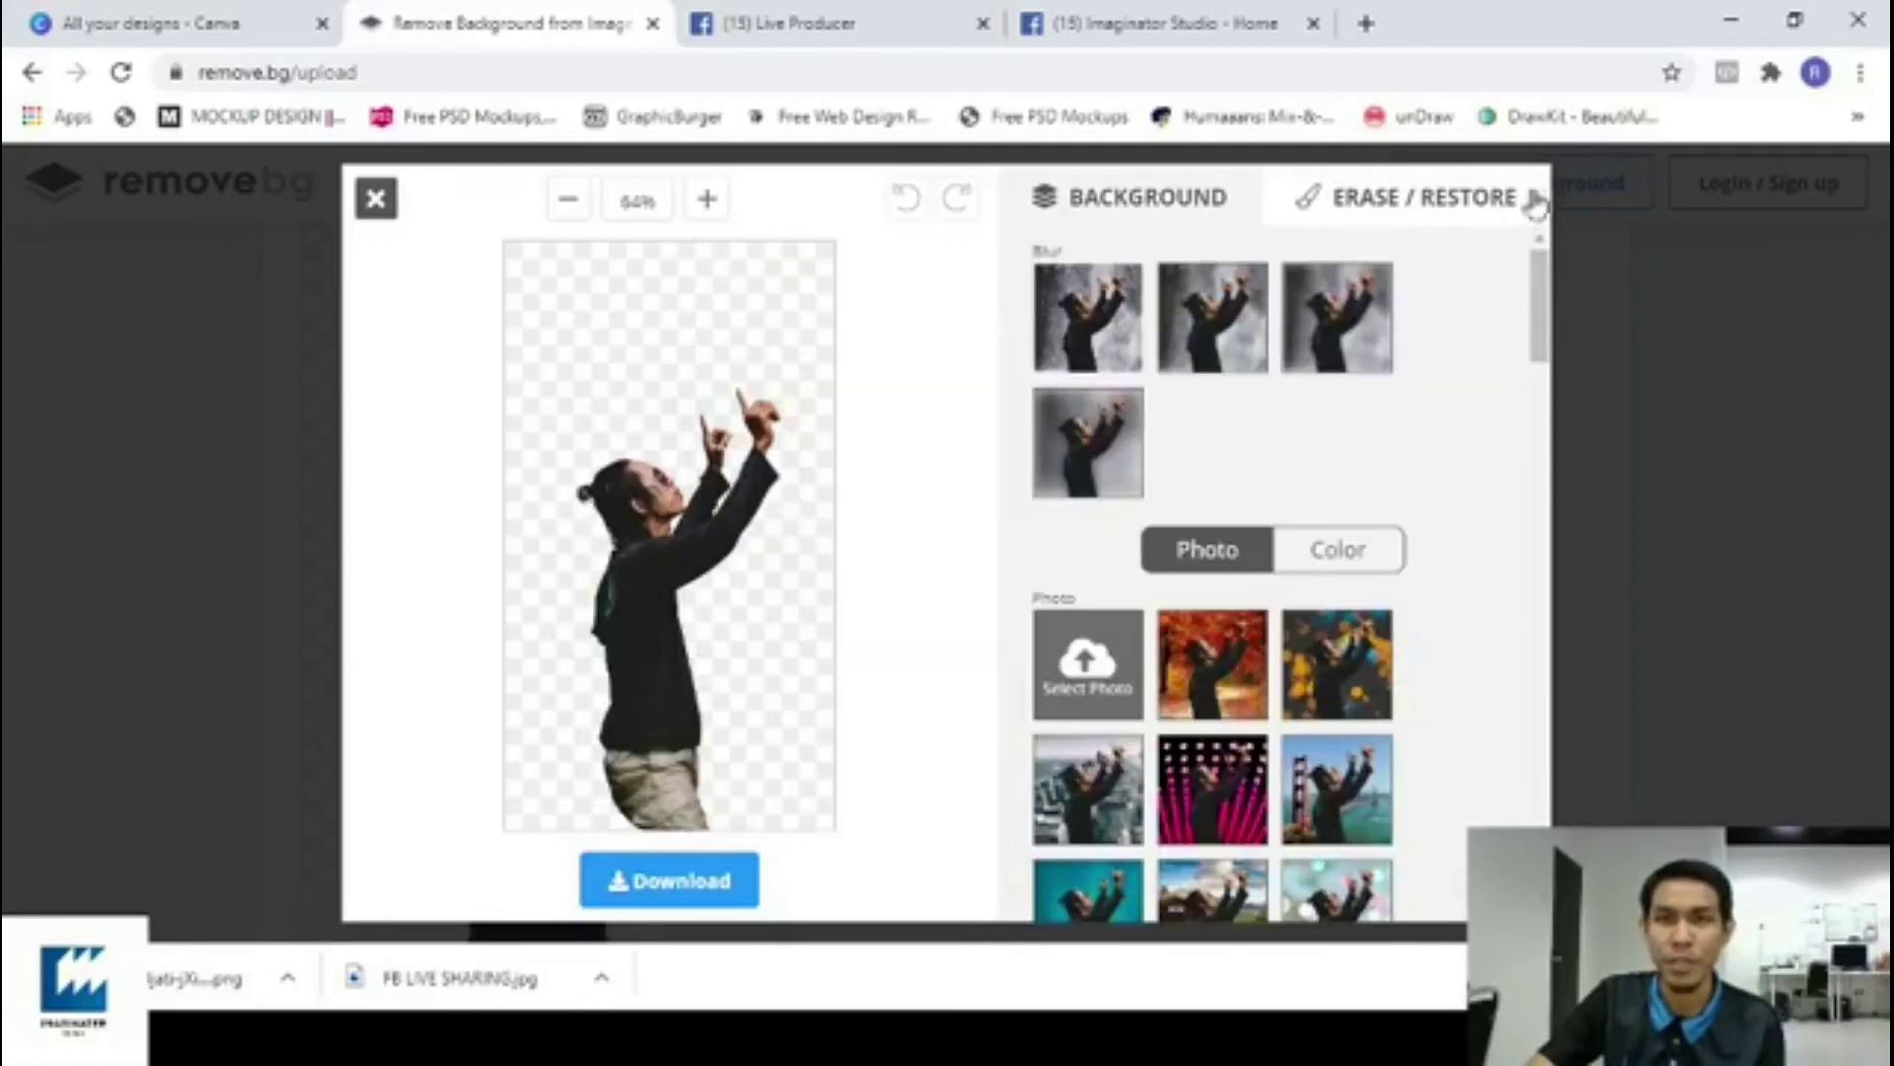
Restore the original grey background around both pointing hands with the Restore brush.
click(1461, 211)
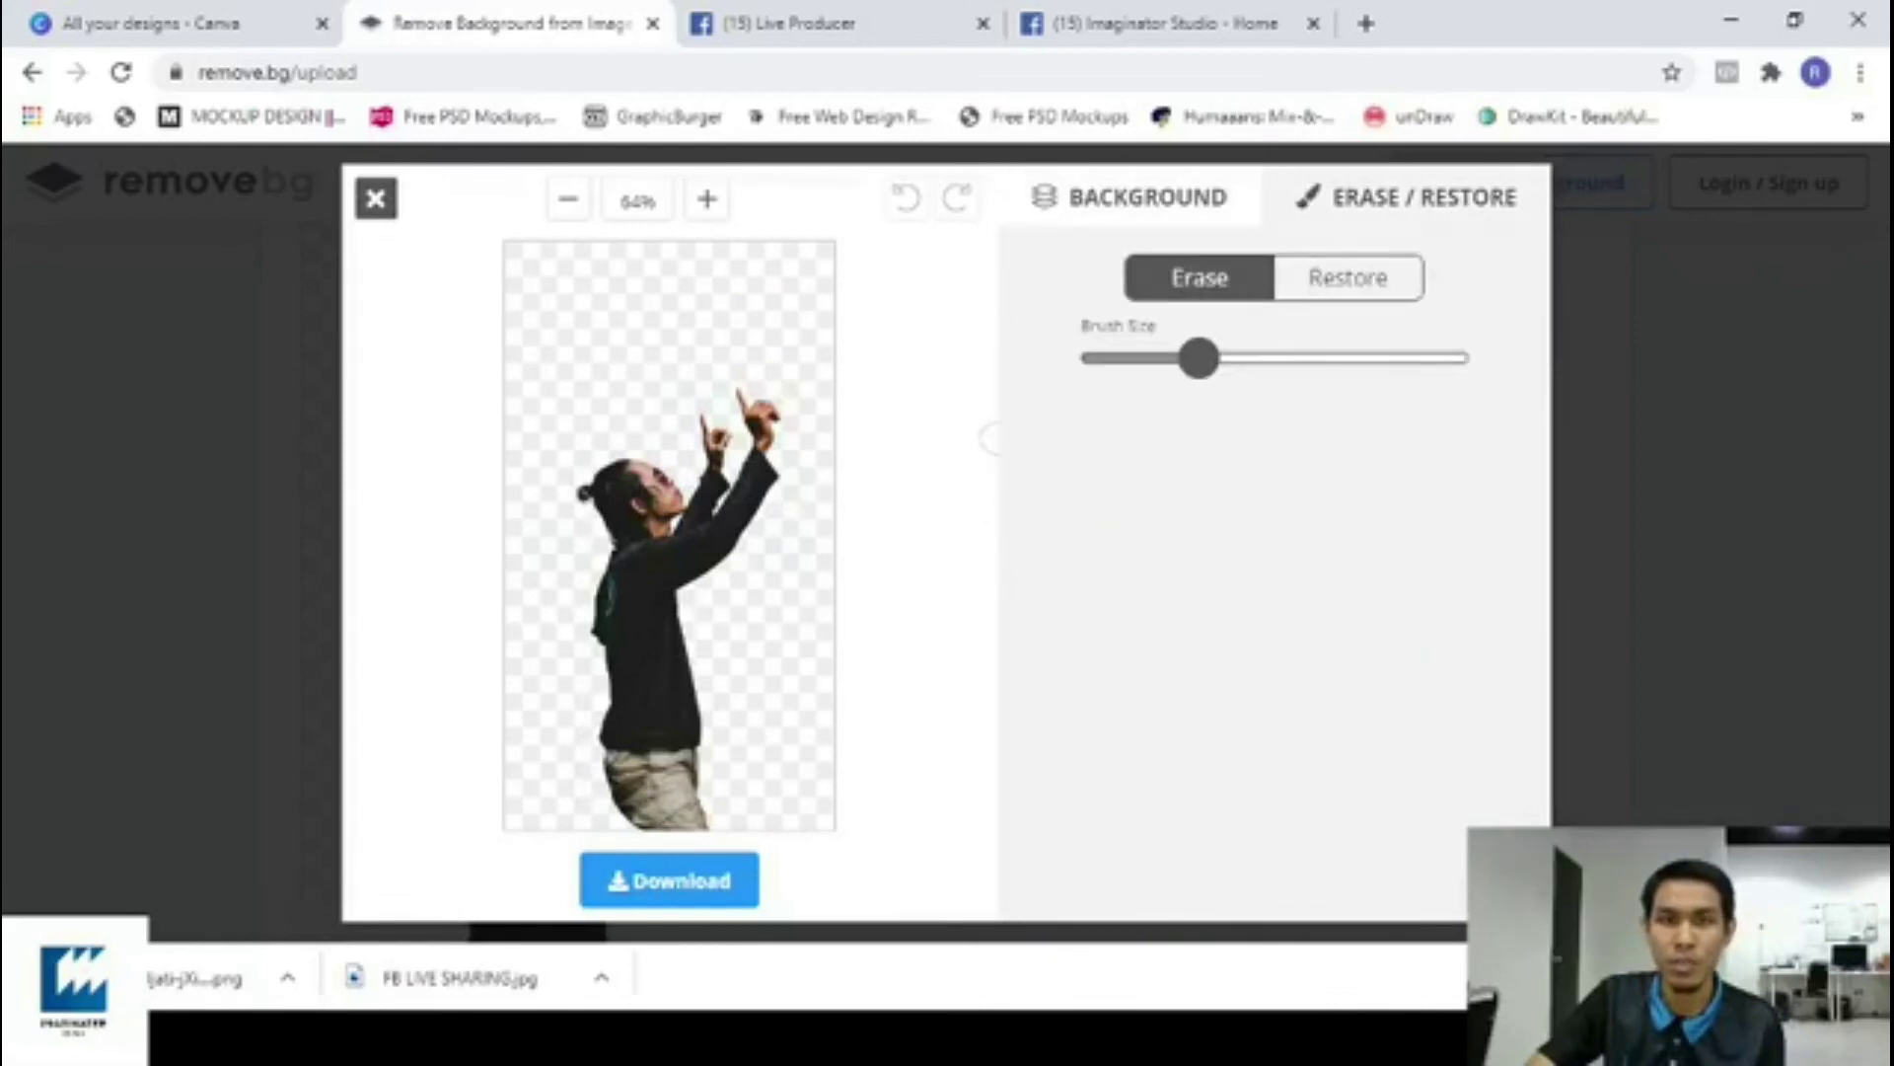
click(708, 200)
click(708, 200)
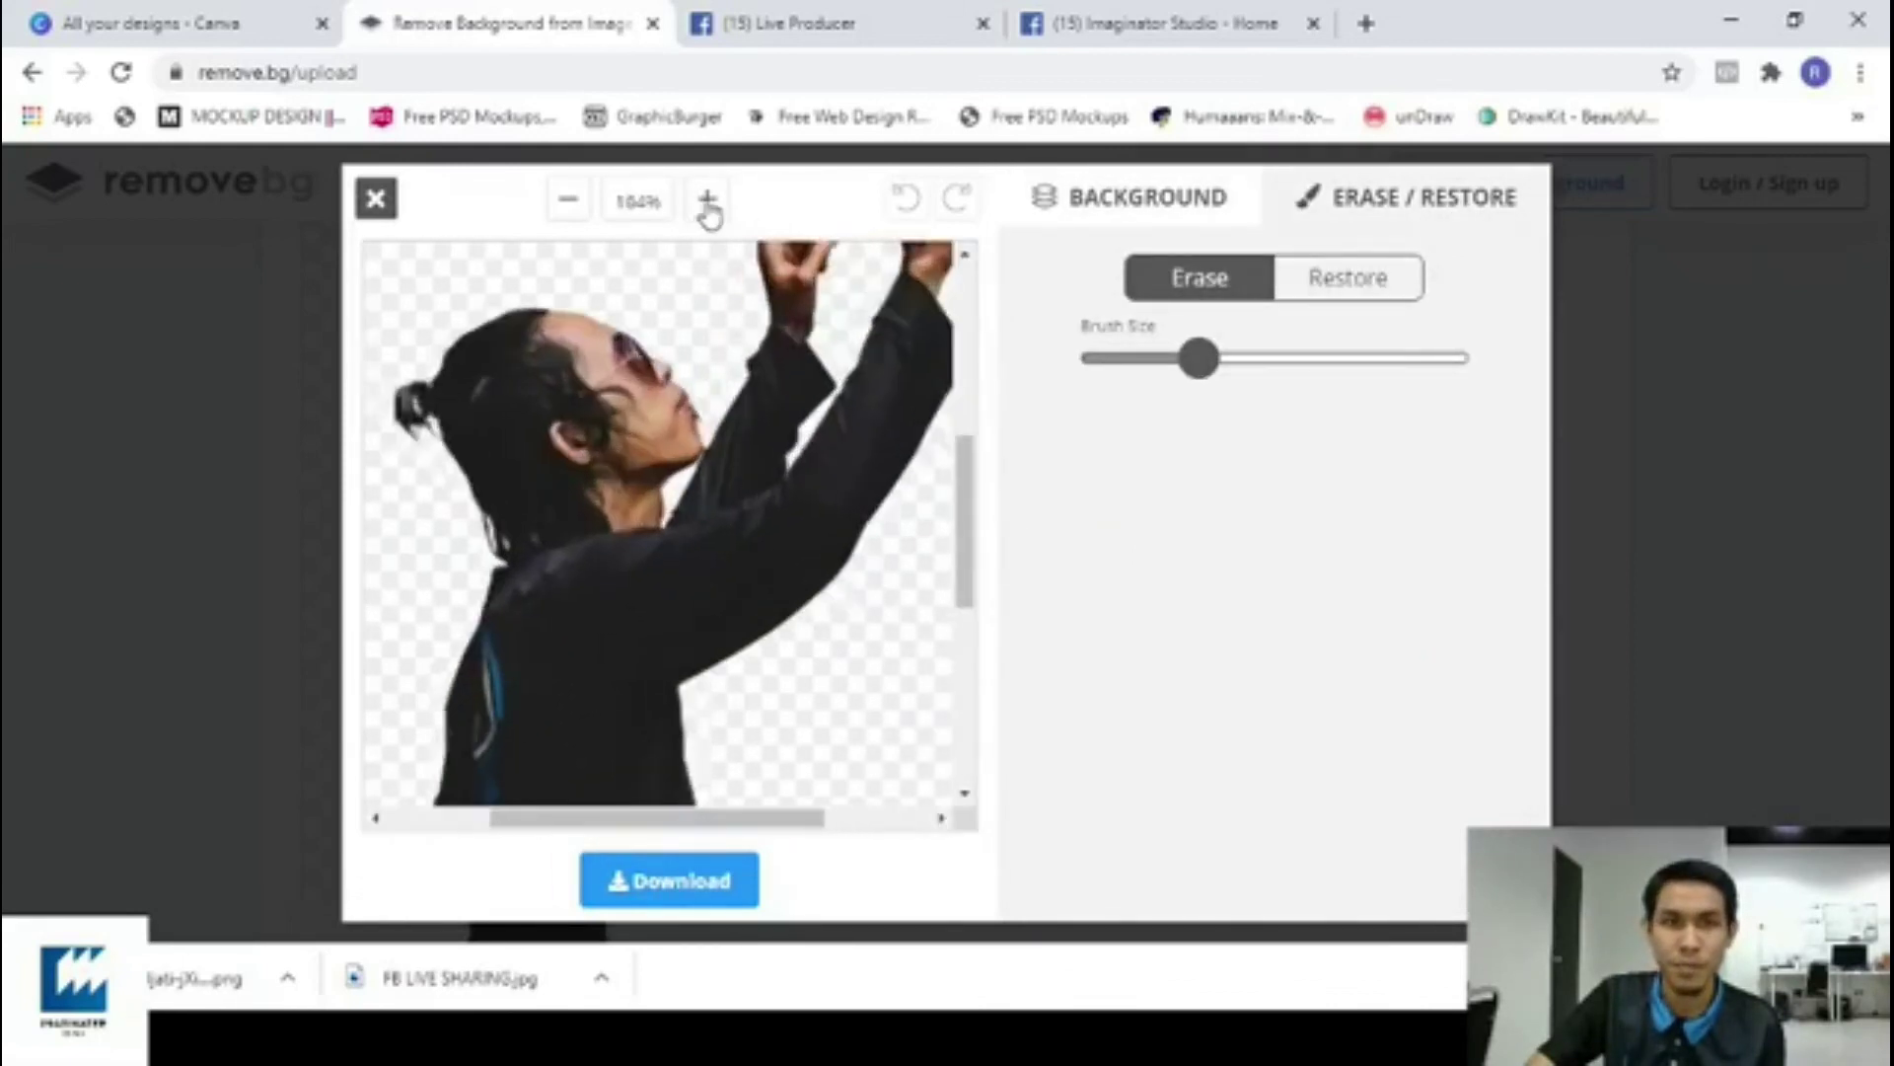
click(707, 200)
click(707, 201)
drag(689, 819, 798, 822)
scroll(549, 753, up, 5)
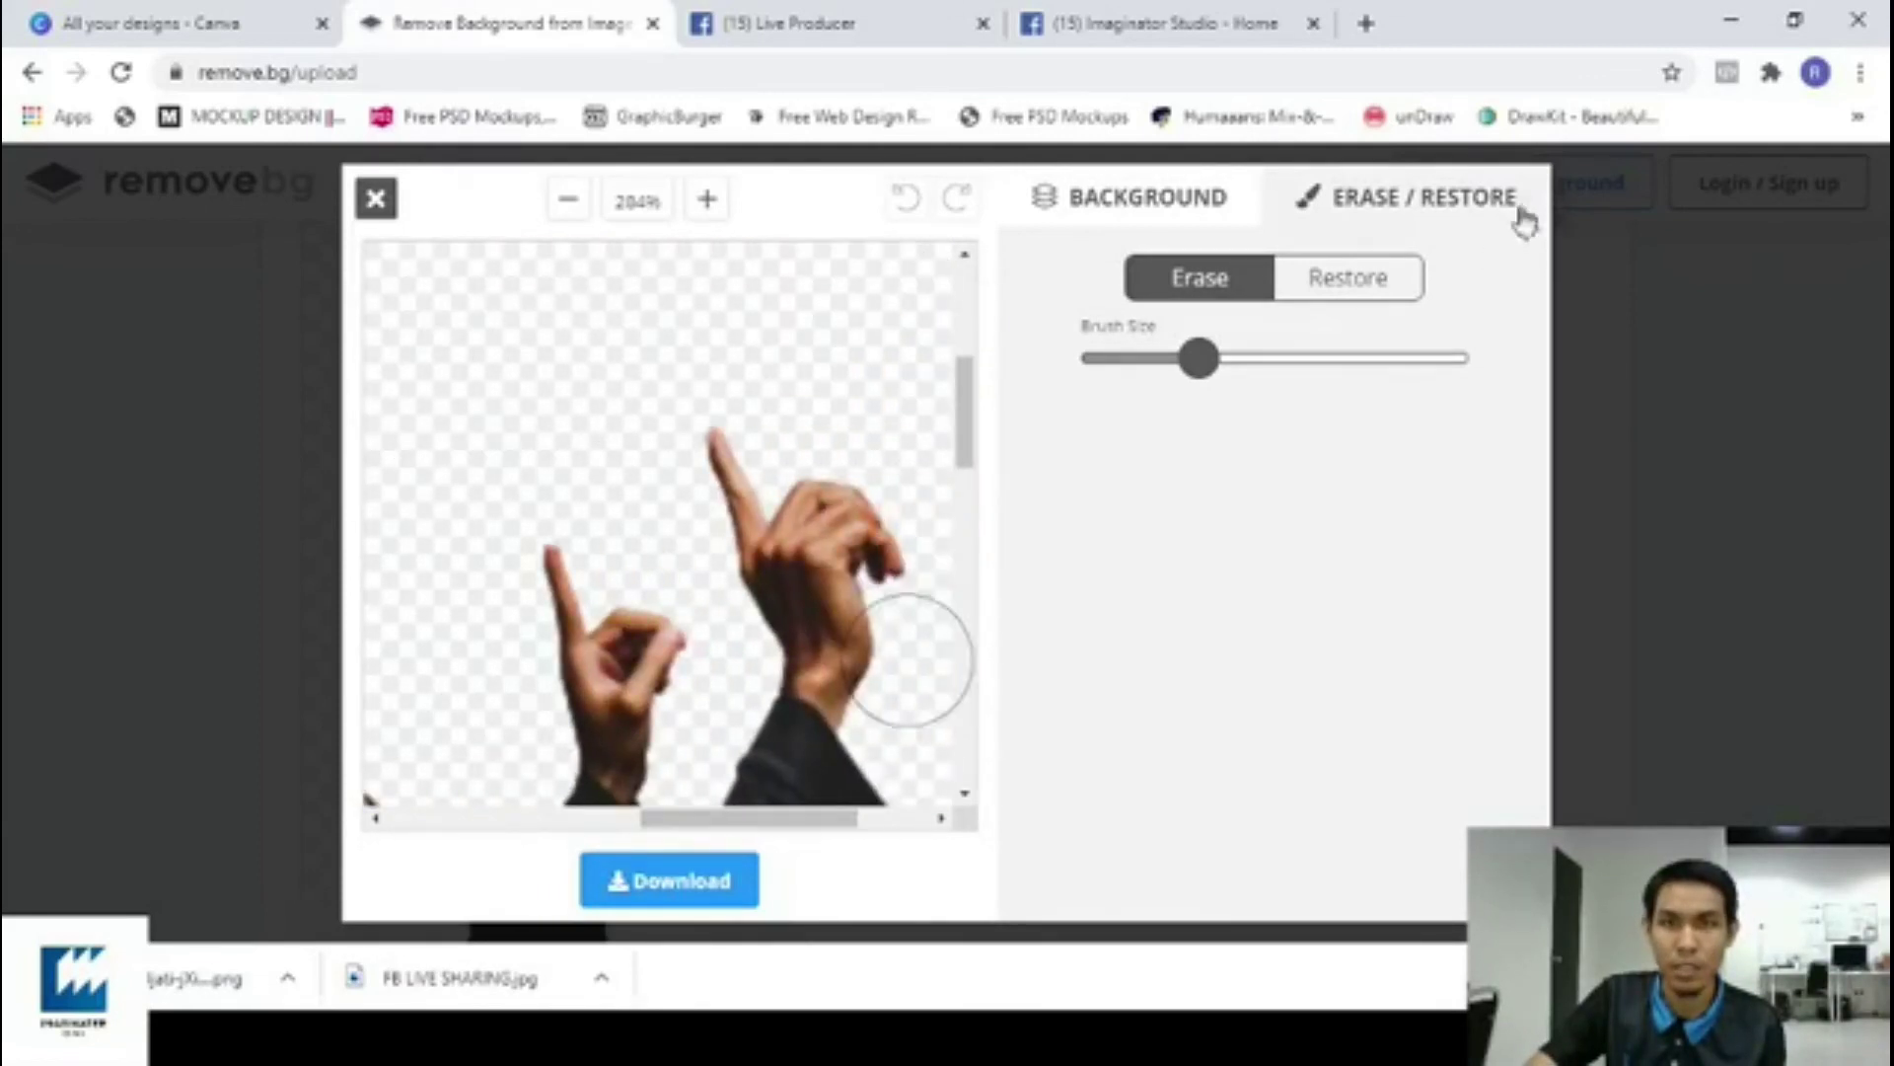
click(1351, 279)
mouse_move(845, 425)
mouse_down()
mouse_move(824, 419)
mouse_move(735, 538)
mouse_move(641, 415)
mouse_move(552, 592)
mouse_move(711, 691)
mouse_move(677, 531)
mouse_move(903, 424)
mouse_move(869, 730)
mouse_move(838, 464)
mouse_up()
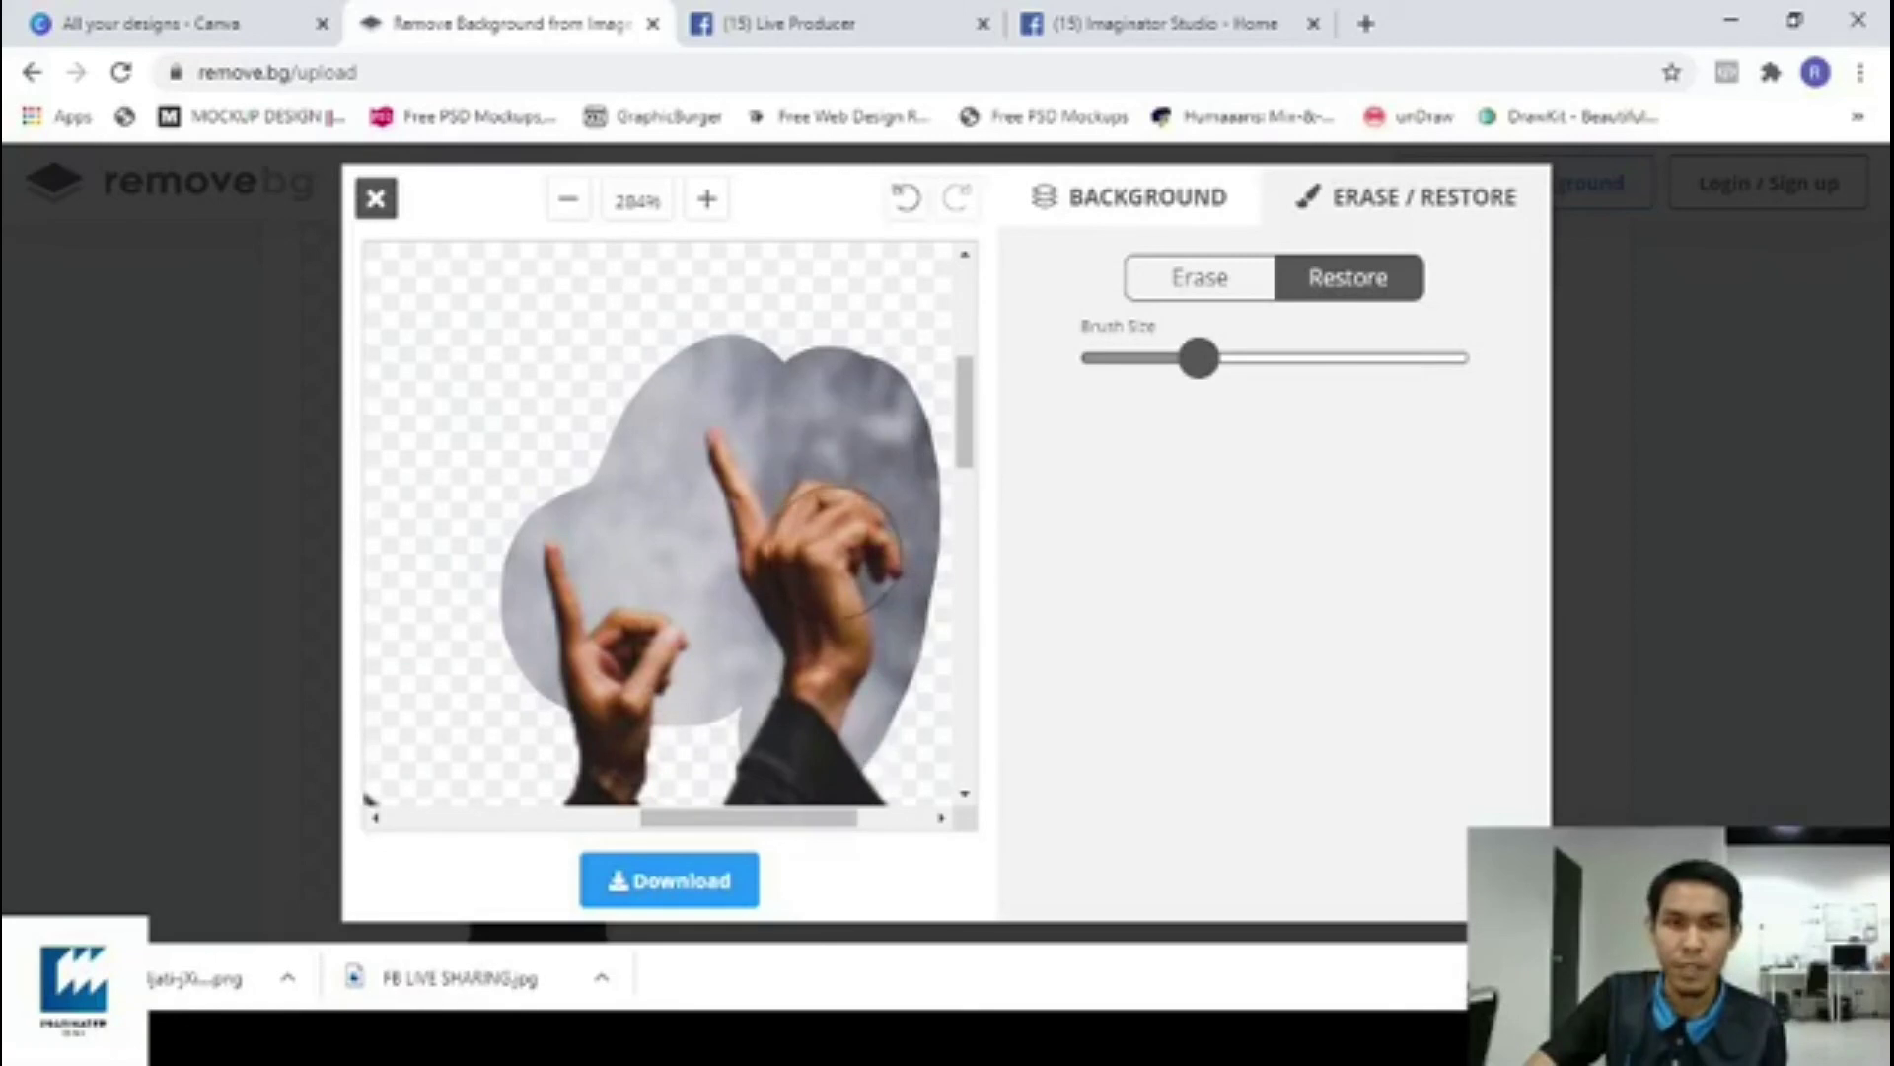
Restore the original background along the underside of the arm and the front of the torso, and close the editor.
scroll(839, 464, down, 2)
scroll(656, 523, down, 1)
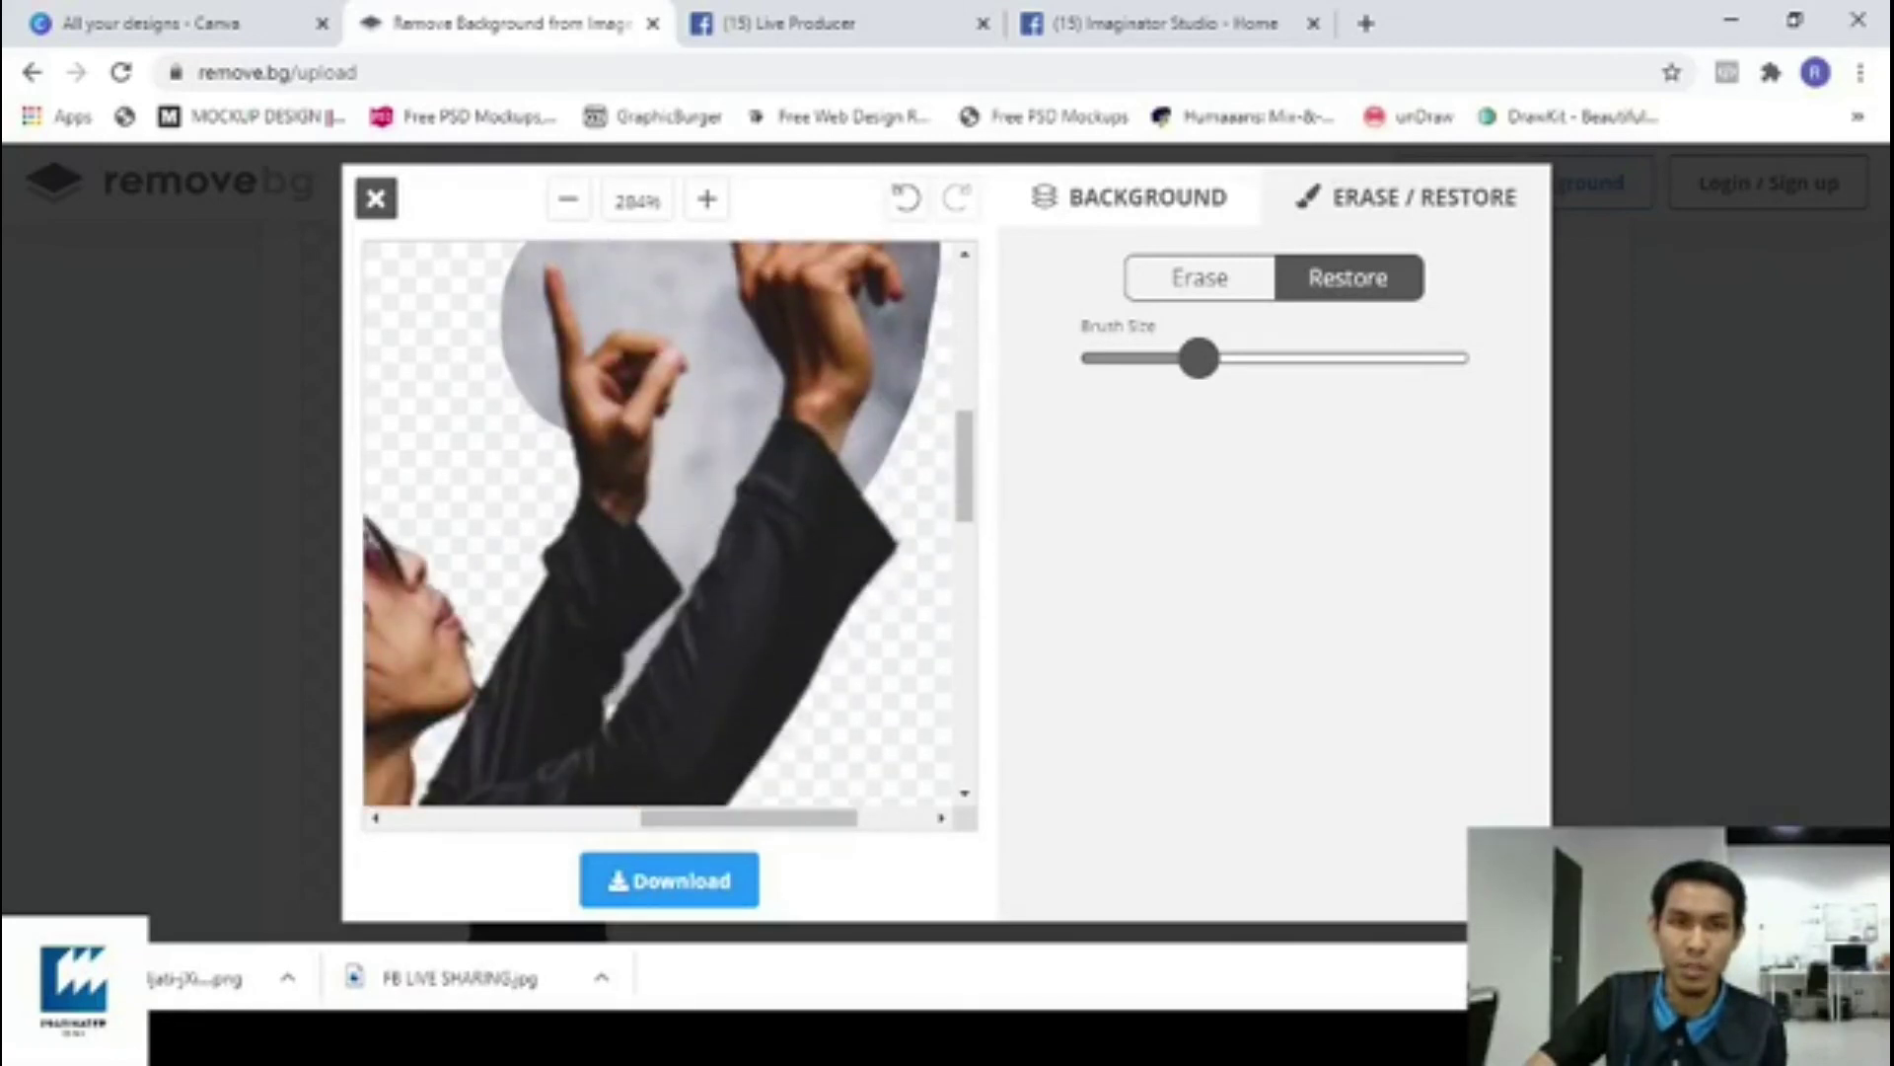
scroll(723, 503, down, 3)
scroll(641, 425, up, 1)
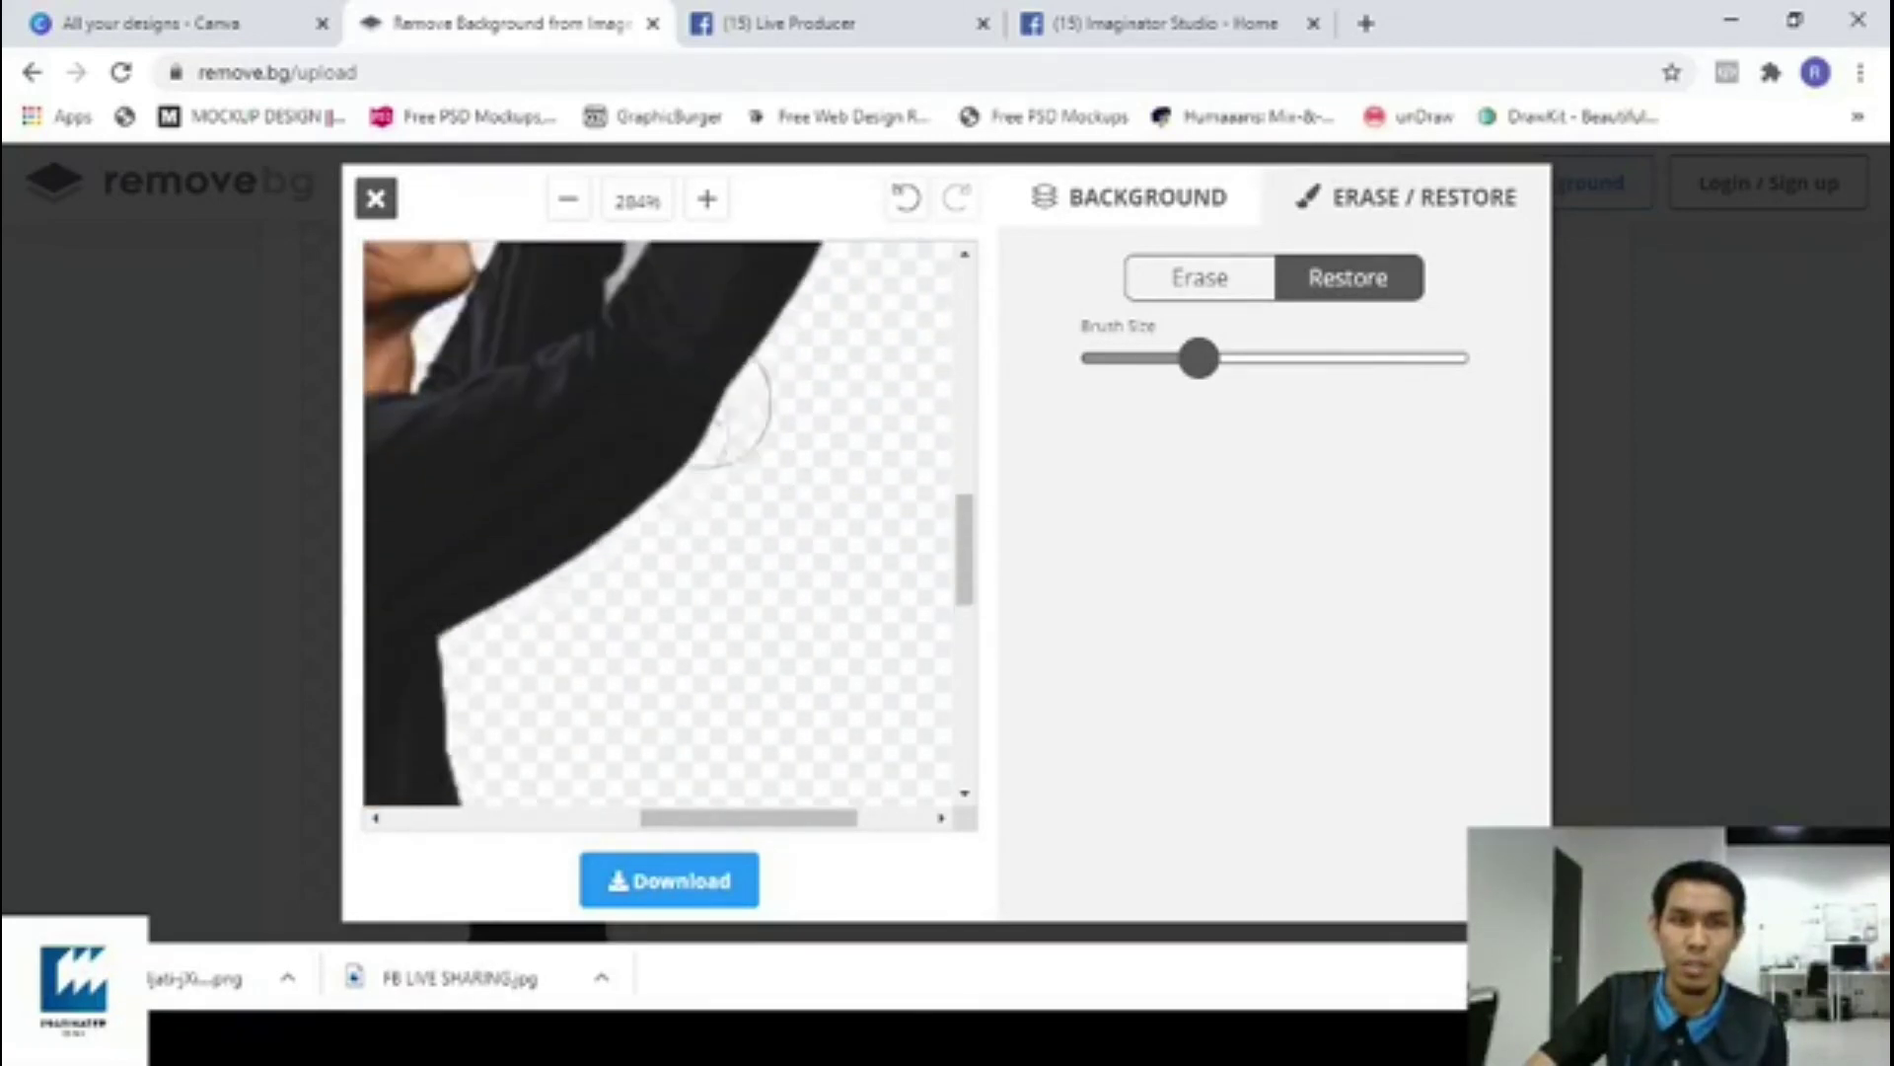
mouse_move(740, 401)
mouse_down()
mouse_move(605, 561)
mouse_move(503, 657)
mouse_up()
scroll(622, 592, down, 3)
mouse_move(508, 287)
mouse_down()
mouse_move(592, 577)
mouse_move(607, 779)
mouse_up()
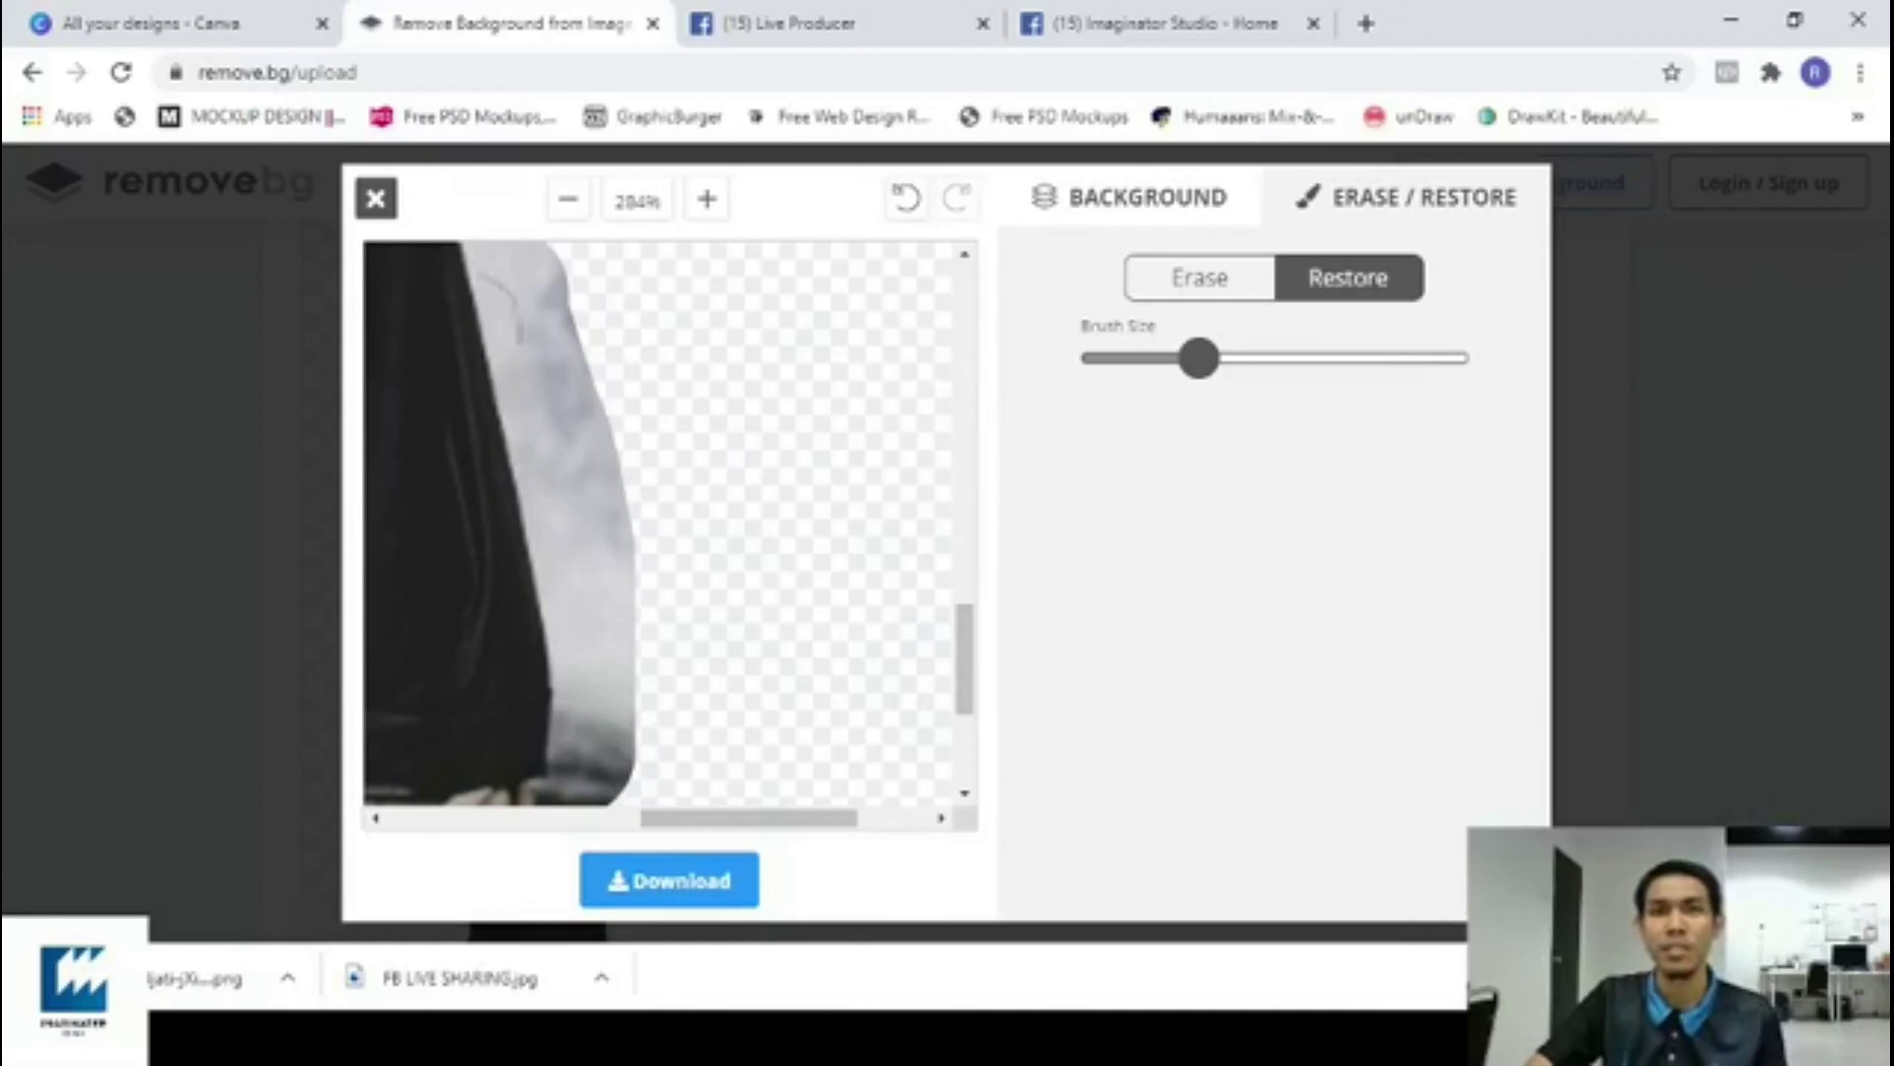
click(375, 198)
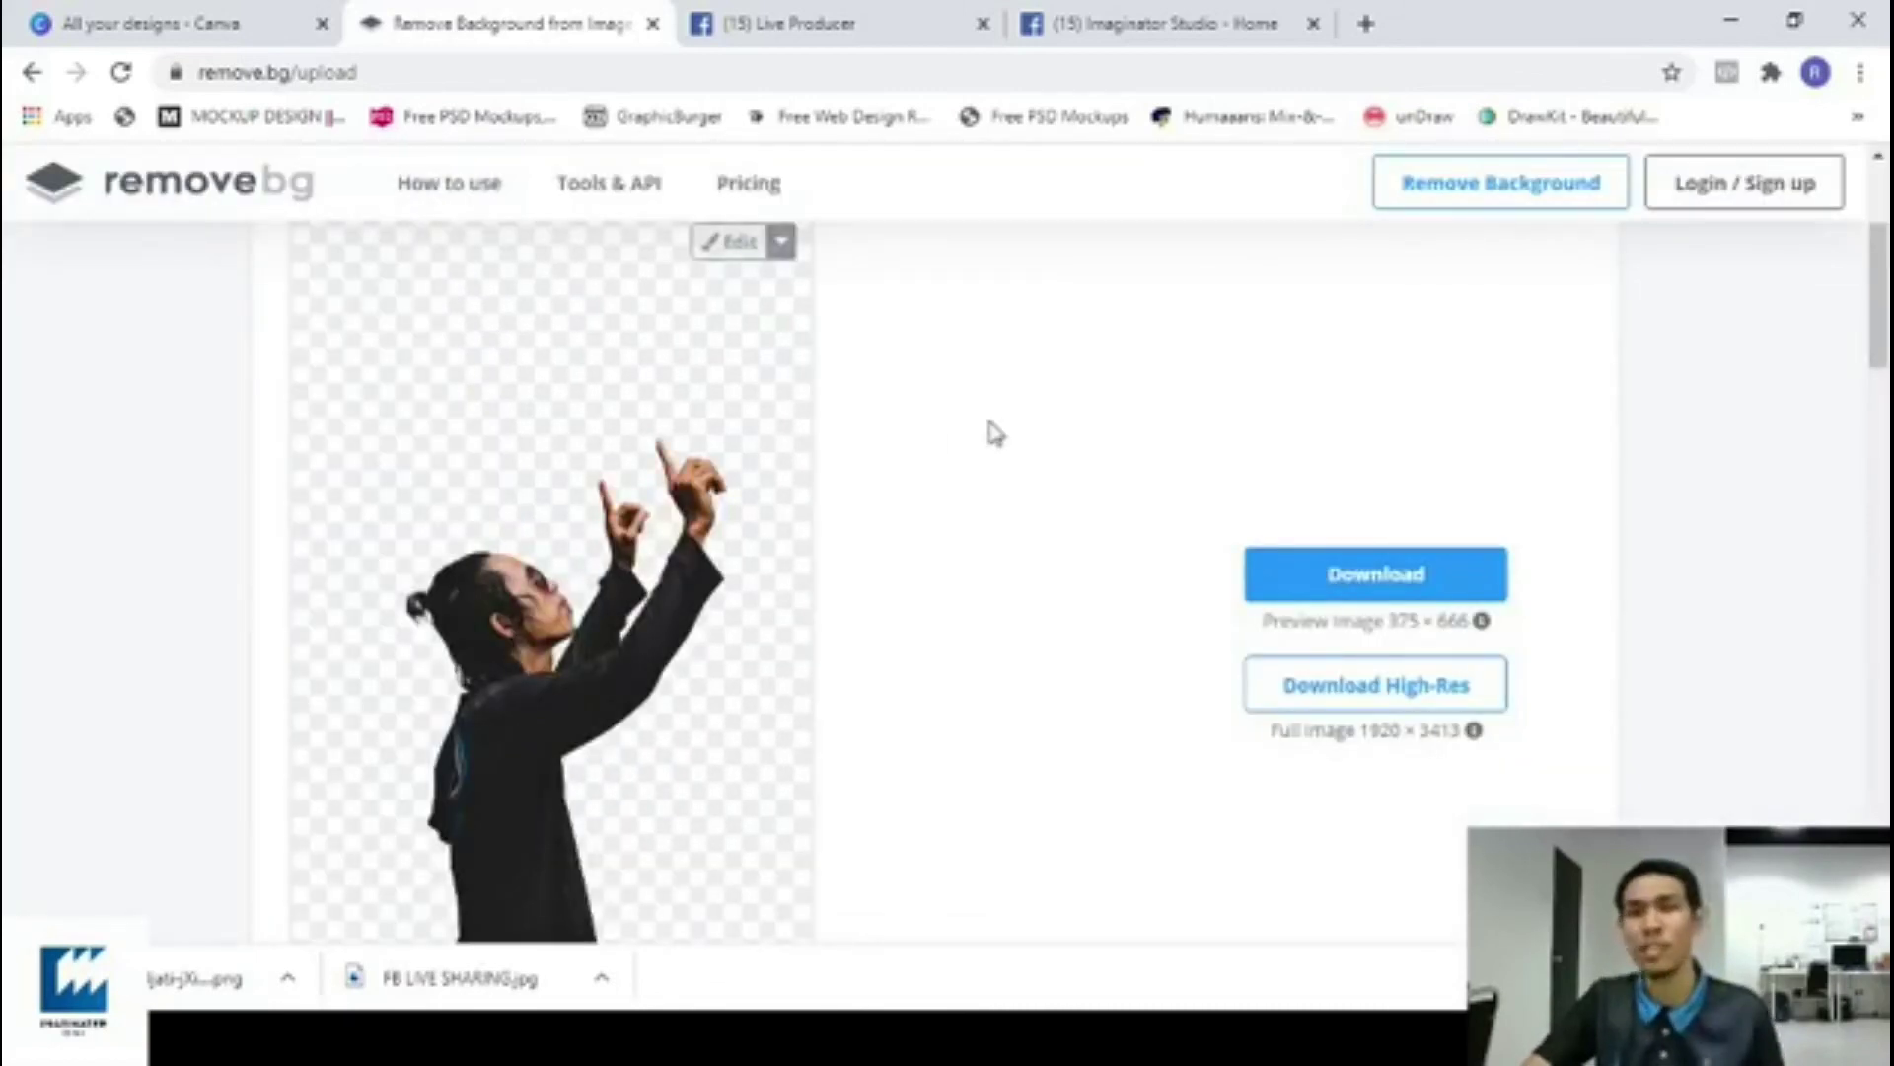